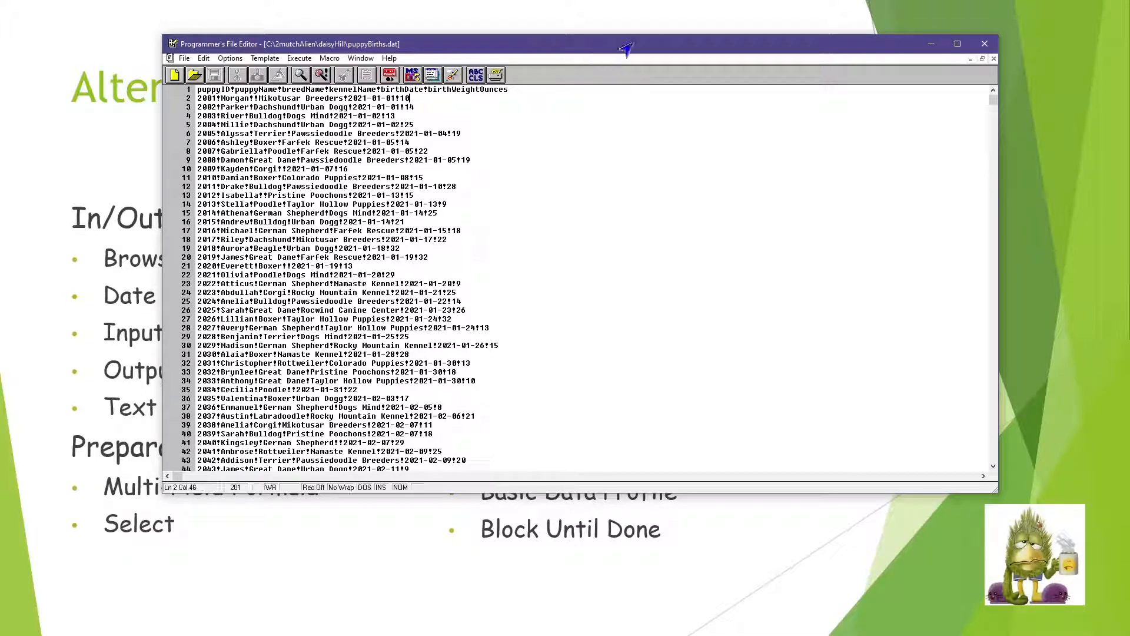
# Switch to Alteryx Designer and review the configurations of the puppyBirths.dat, BreedDim, KennelDim and Text Input tools.
pyautogui.moveTo(626, 48); pyautogui.dragTo(0, 55)
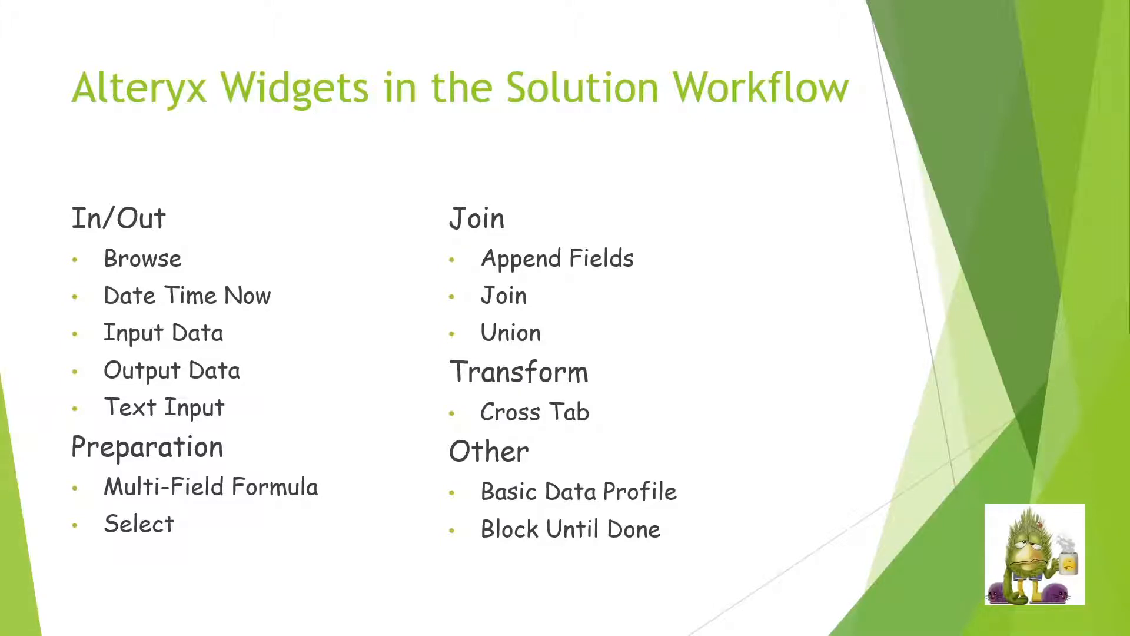
pyautogui.hotkey('alt', 'Tab')
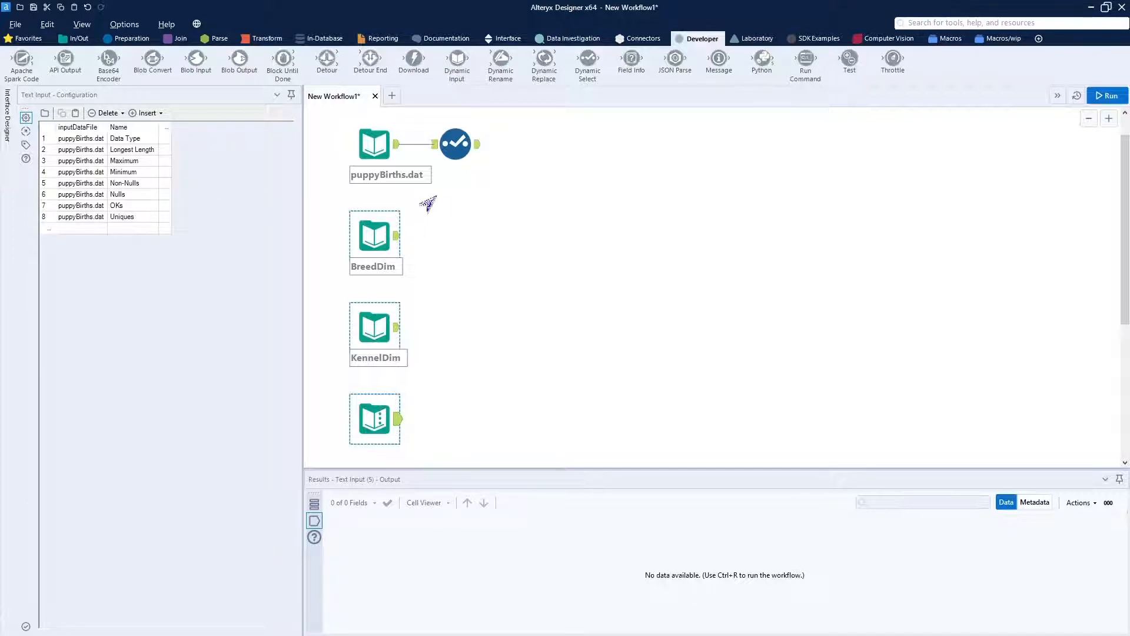
pyautogui.keyDown('ctrl'); pyautogui.click(383, 158); pyautogui.keyUp('ctrl')
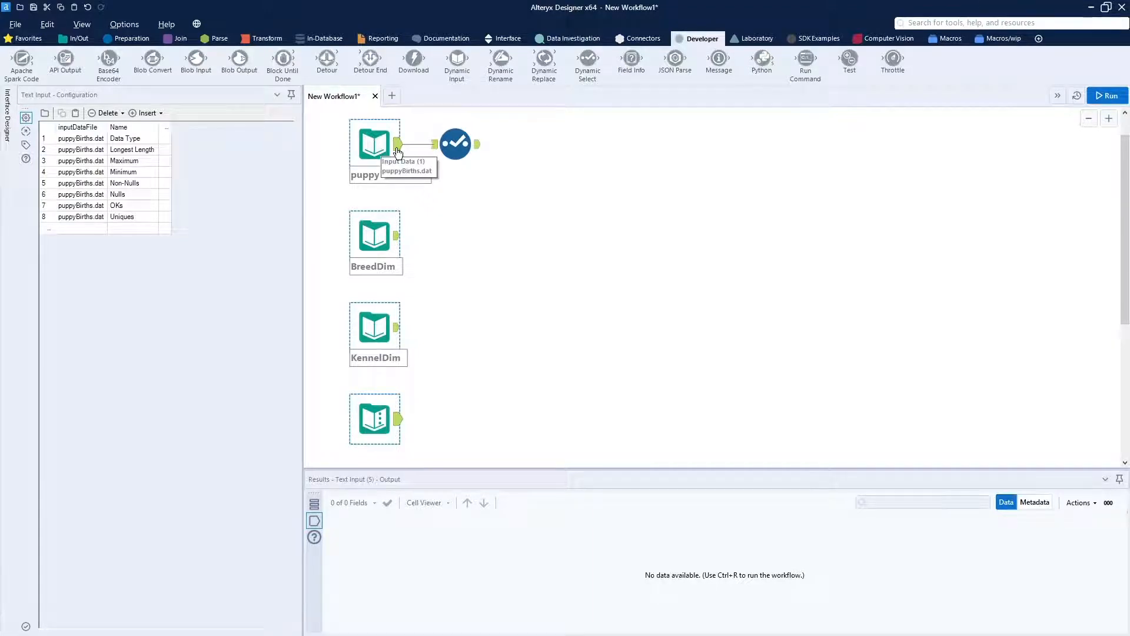
pyautogui.click(399, 151)
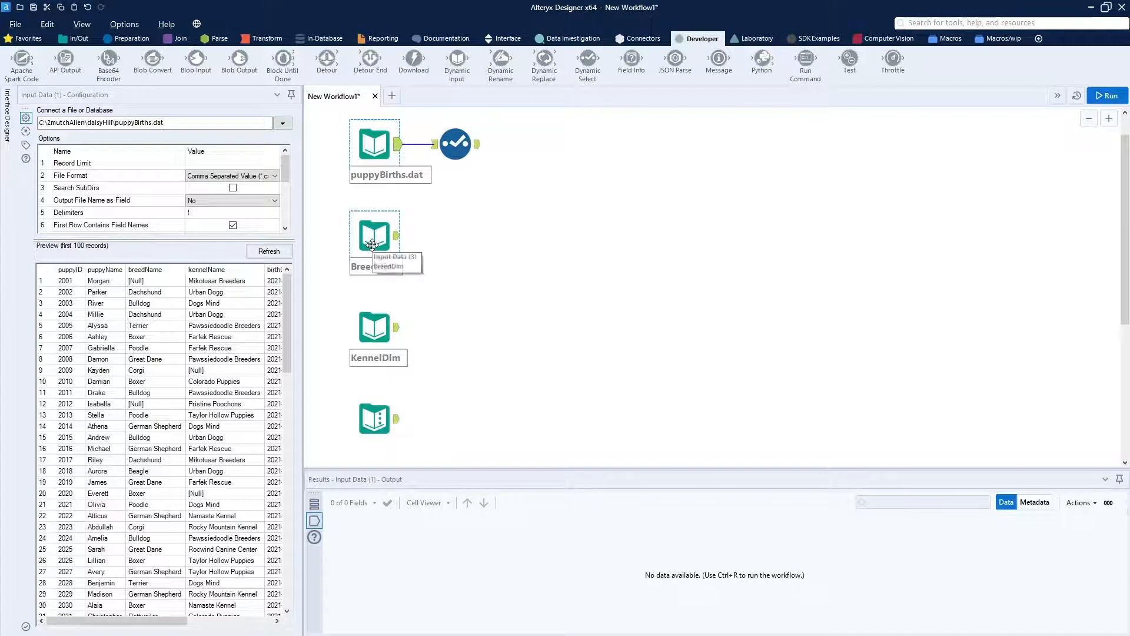
pyautogui.click(399, 247)
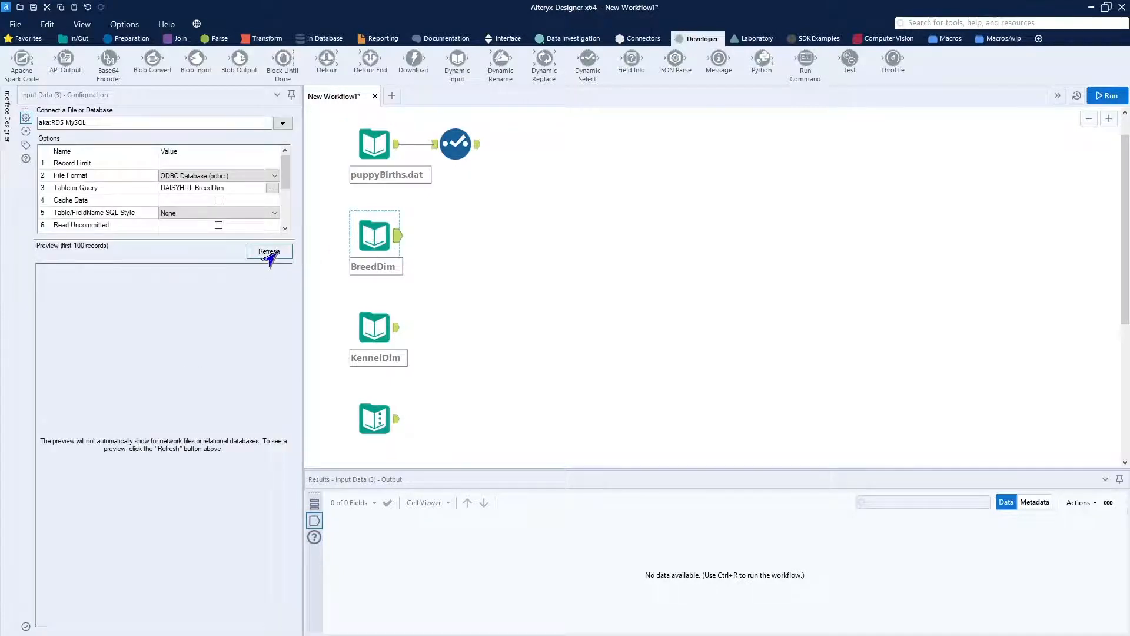
pyautogui.click(269, 252)
pyautogui.click(392, 329)
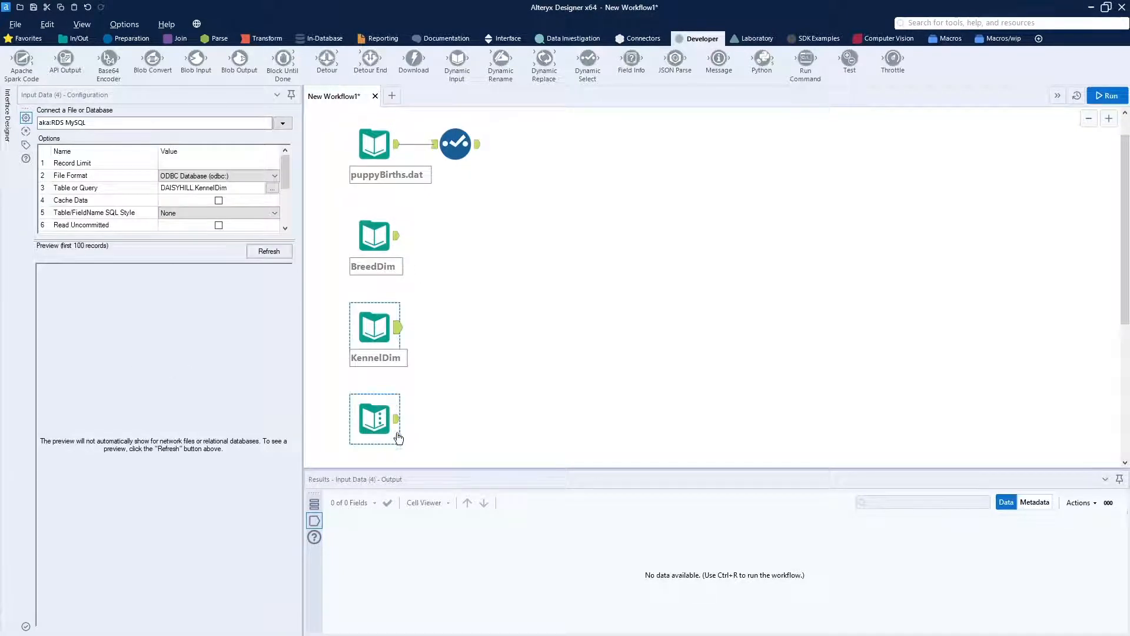
pyautogui.click(398, 429)
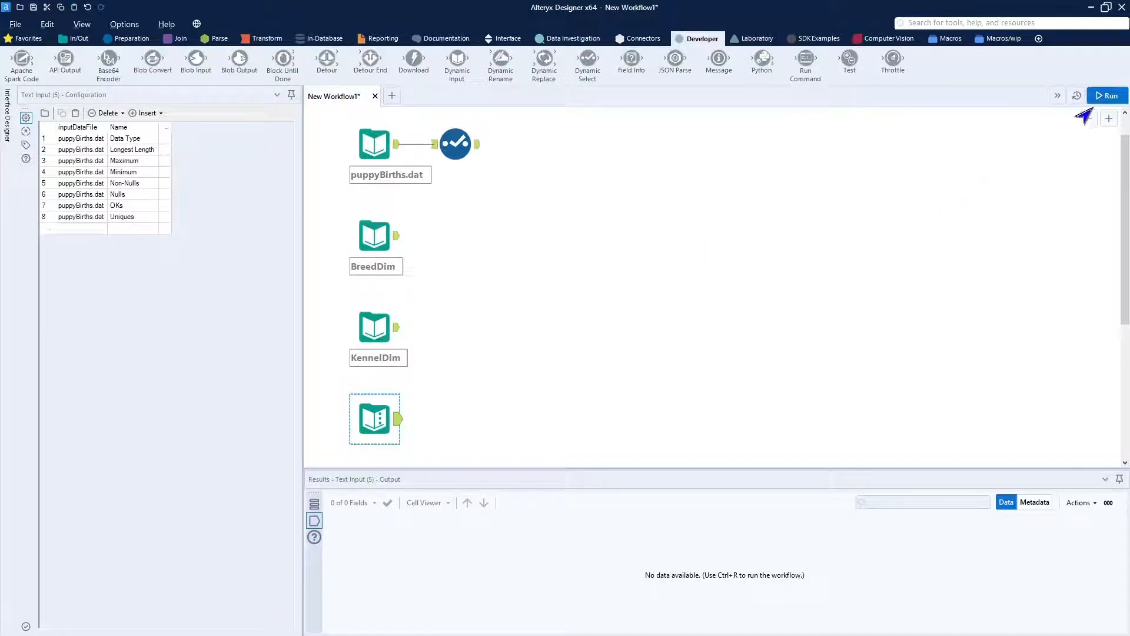
# Run the workflow and examine the output records of the Select, BreedDim and KennelDim tools.
pyautogui.click(1105, 95)
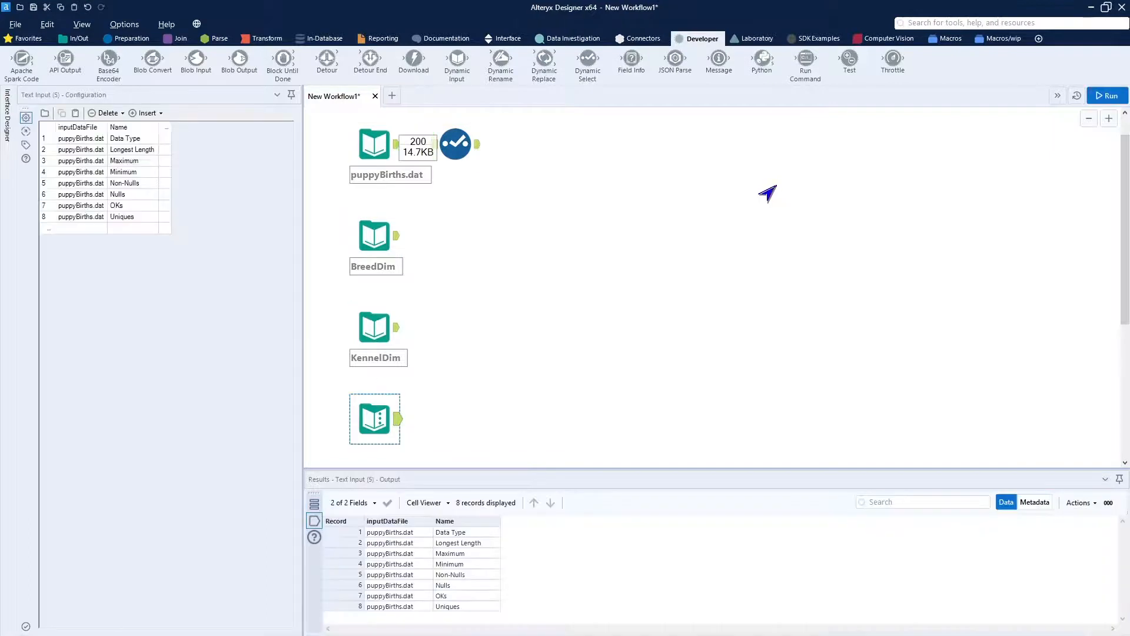
pyautogui.click(479, 149)
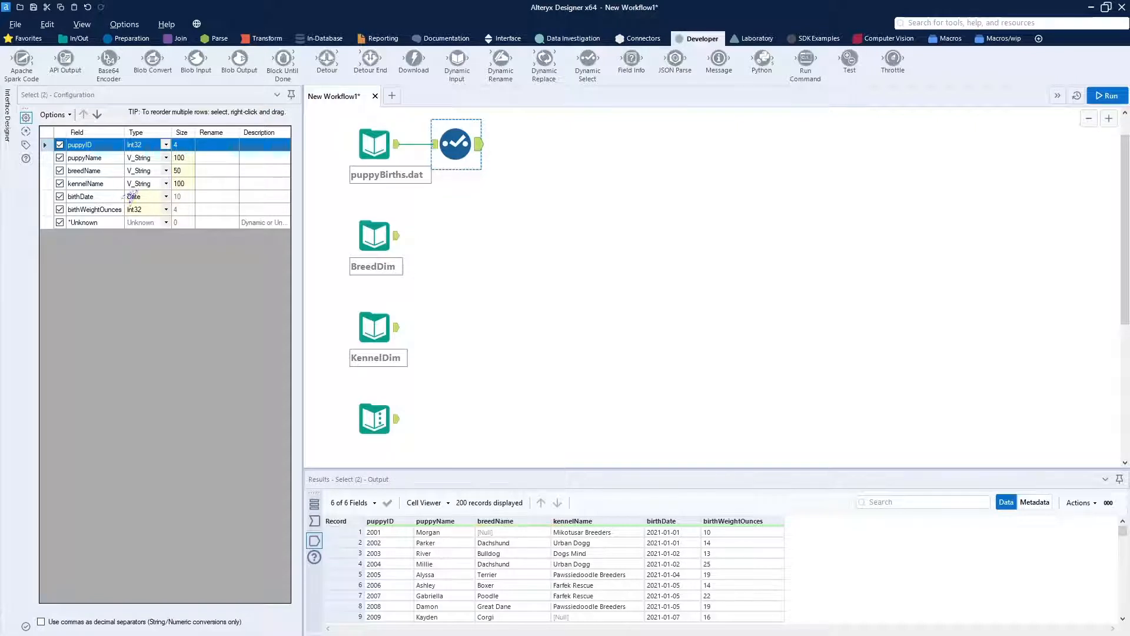
pyautogui.click(398, 237)
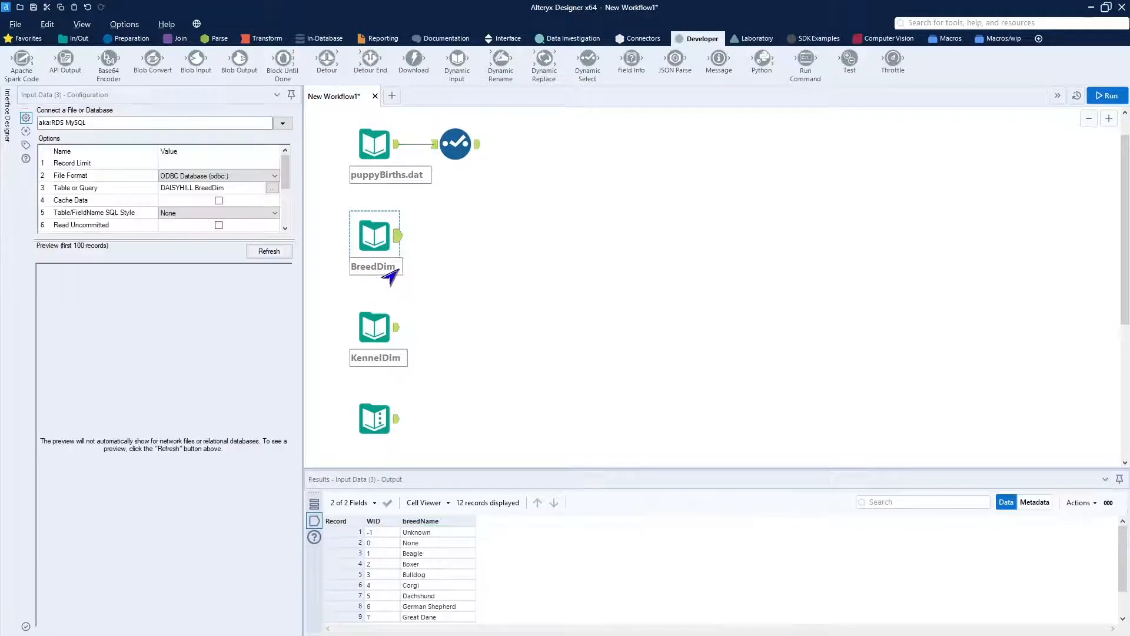
pyautogui.click(404, 331)
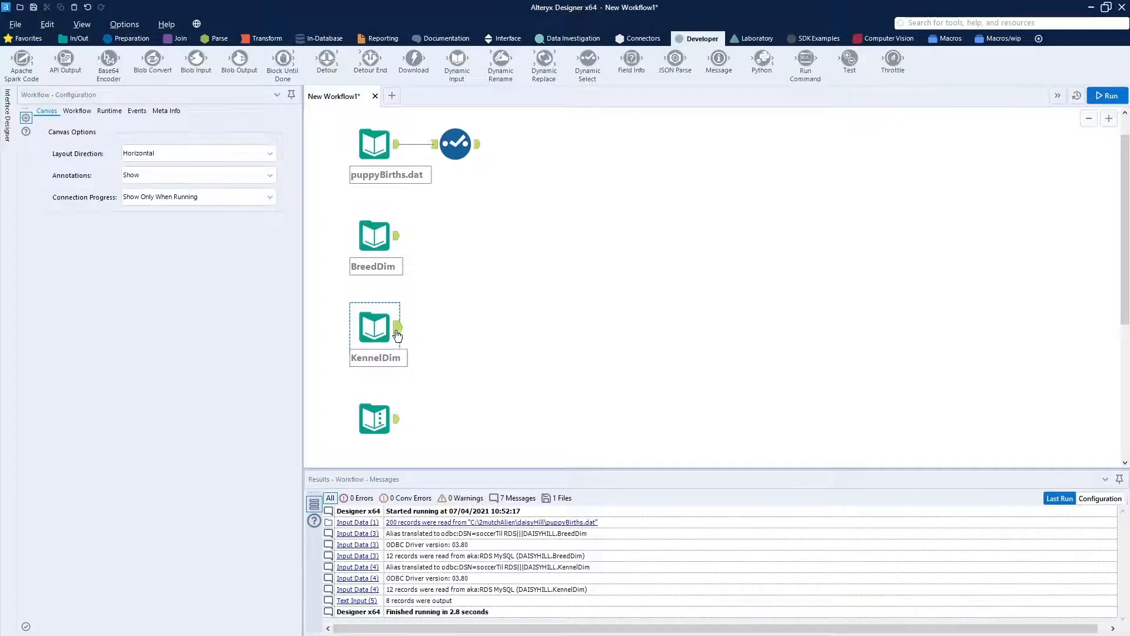
pyautogui.click(399, 333)
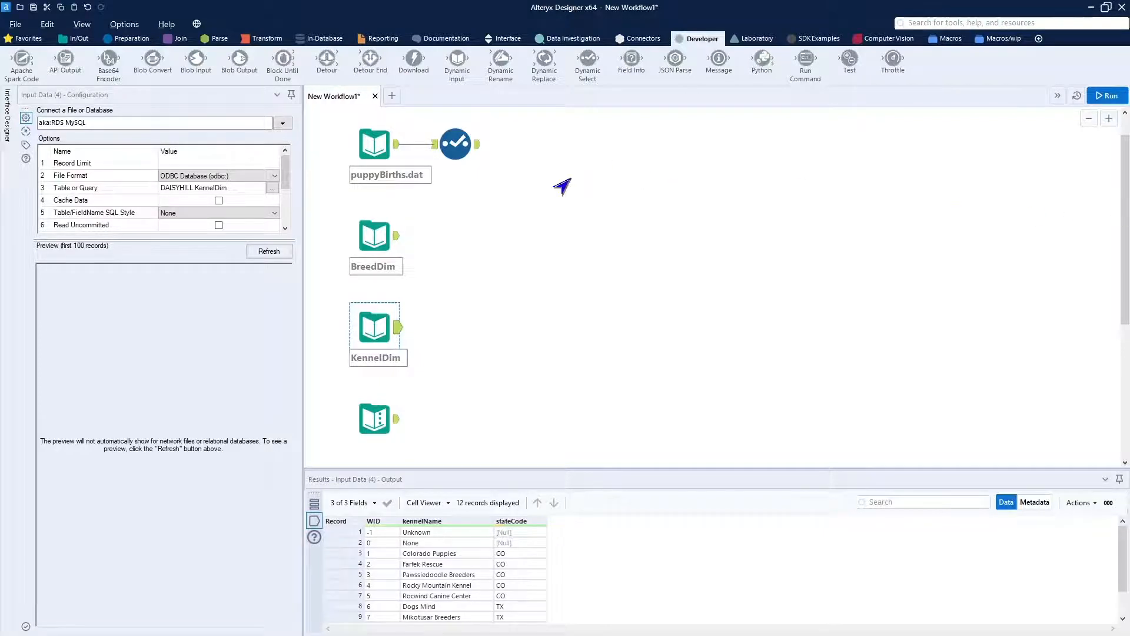
# Paste a Select tool that renames puppyID to WID, linked to an Append Fields tool, and feed it from the existing Select tool's output.
pyautogui.click(577, 216)
pyautogui.hotkey('ctrl', 'r')
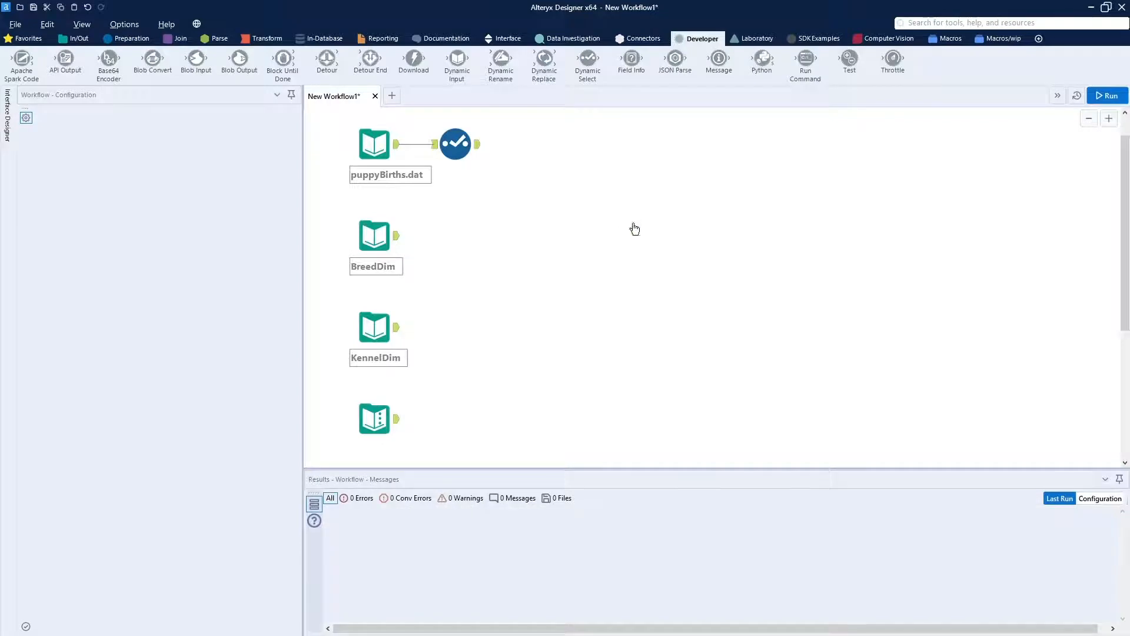
pyautogui.moveTo(616, 232); pyautogui.dragTo(534, 140)
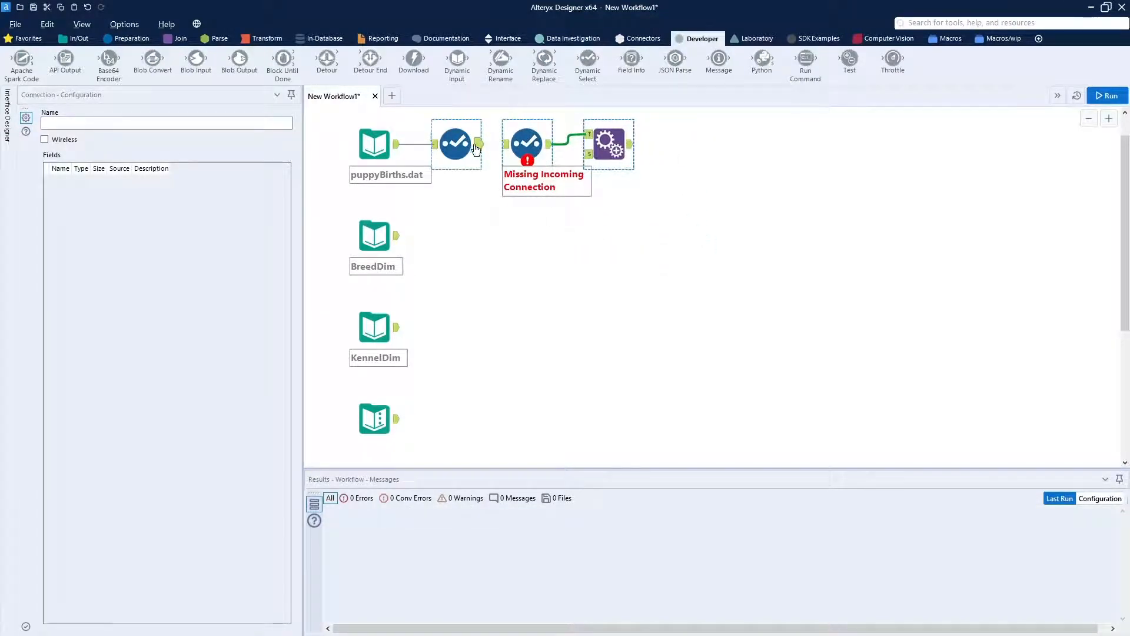
pyautogui.click(464, 228)
pyautogui.moveTo(478, 145); pyautogui.dragTo(508, 148)
pyautogui.click(526, 147)
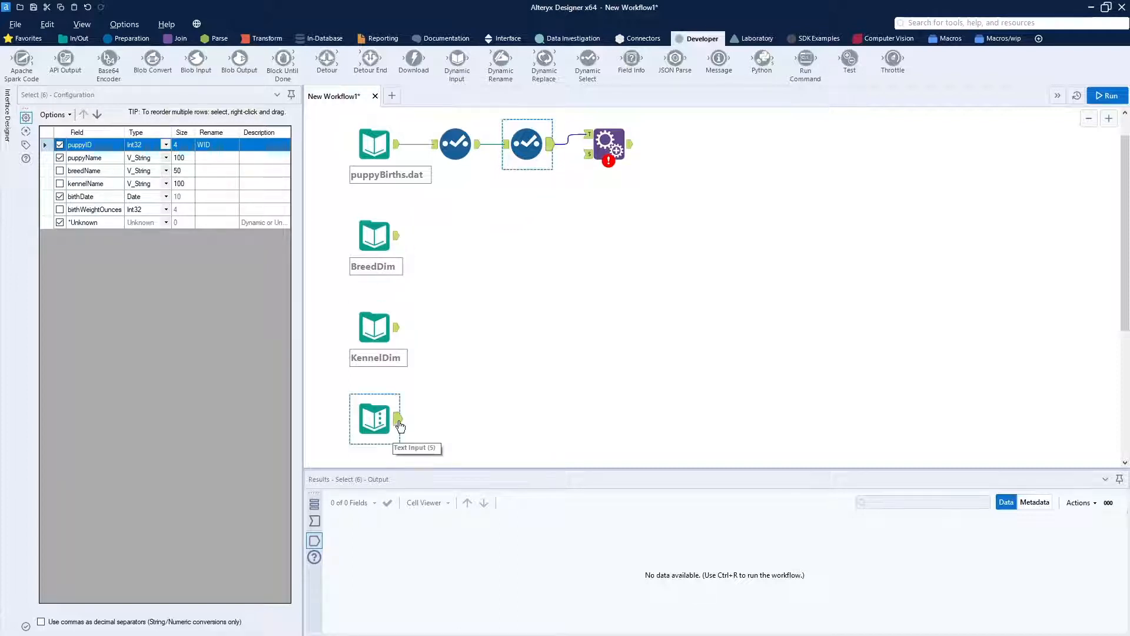
pyautogui.click(381, 416)
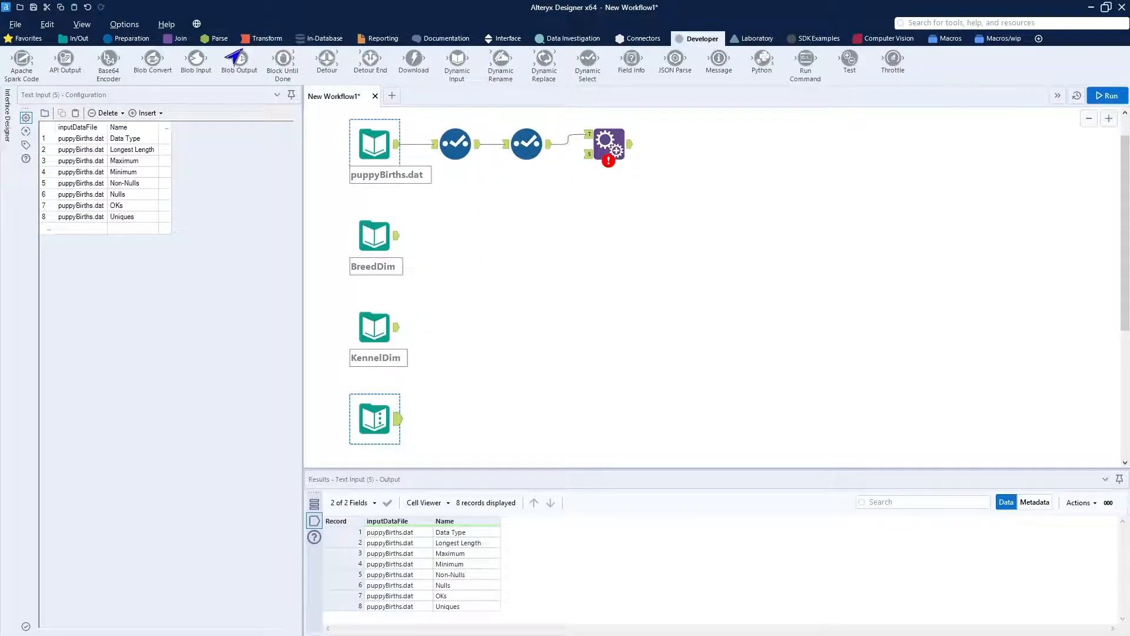
# Add a Date Time Now tool directly below puppyBirths.dat, shifting BreedDim, KennelDim and the Text Input tool down to make room.
pyautogui.click(79, 39)
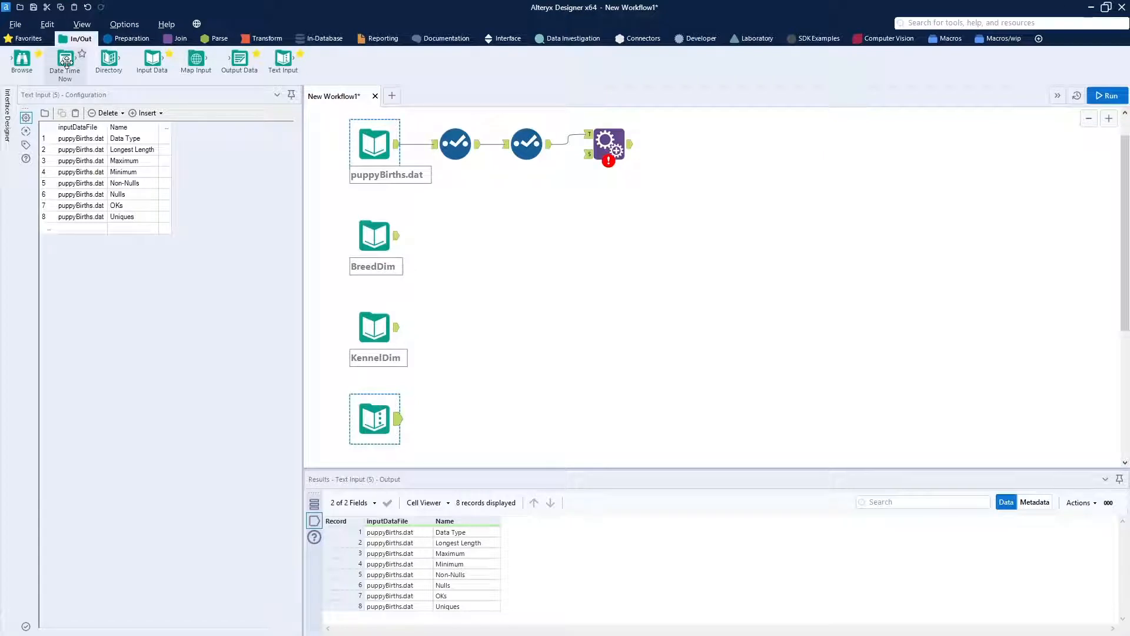
pyautogui.moveTo(66, 61); pyautogui.dragTo(477, 218)
pyautogui.moveTo(327, 197); pyautogui.dragTo(420, 462)
pyautogui.moveTo(379, 235); pyautogui.dragTo(368, 317)
pyautogui.moveTo(484, 218); pyautogui.dragTo(383, 228)
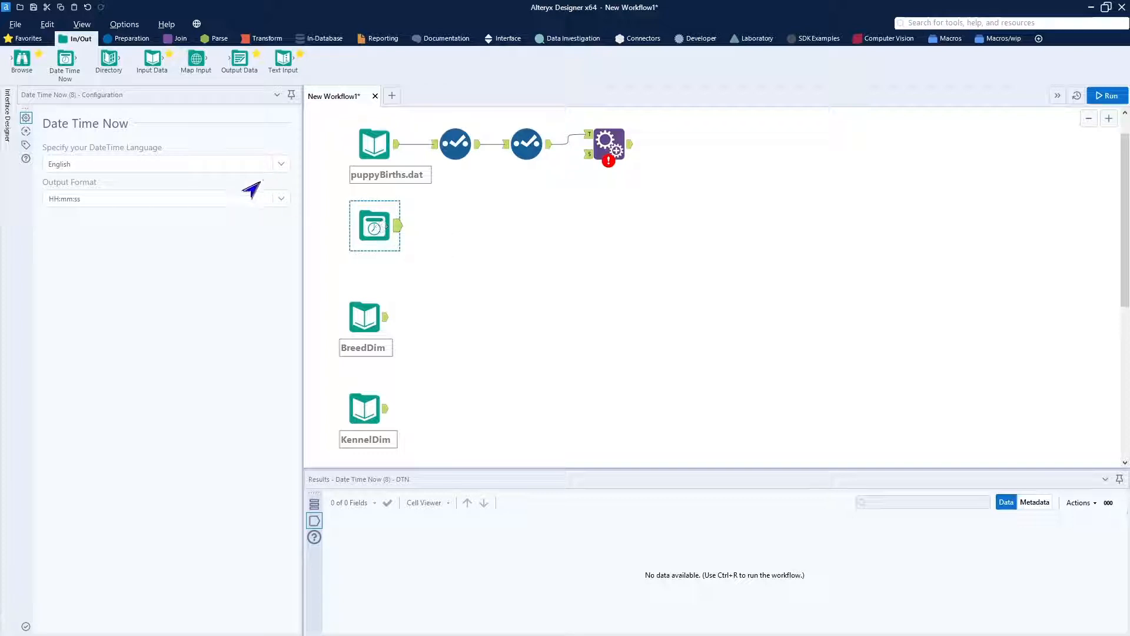
# Set the Date Time Now tool's output format to yyyy-MM-dd hh:mm:ss.
pyautogui.click(272, 201)
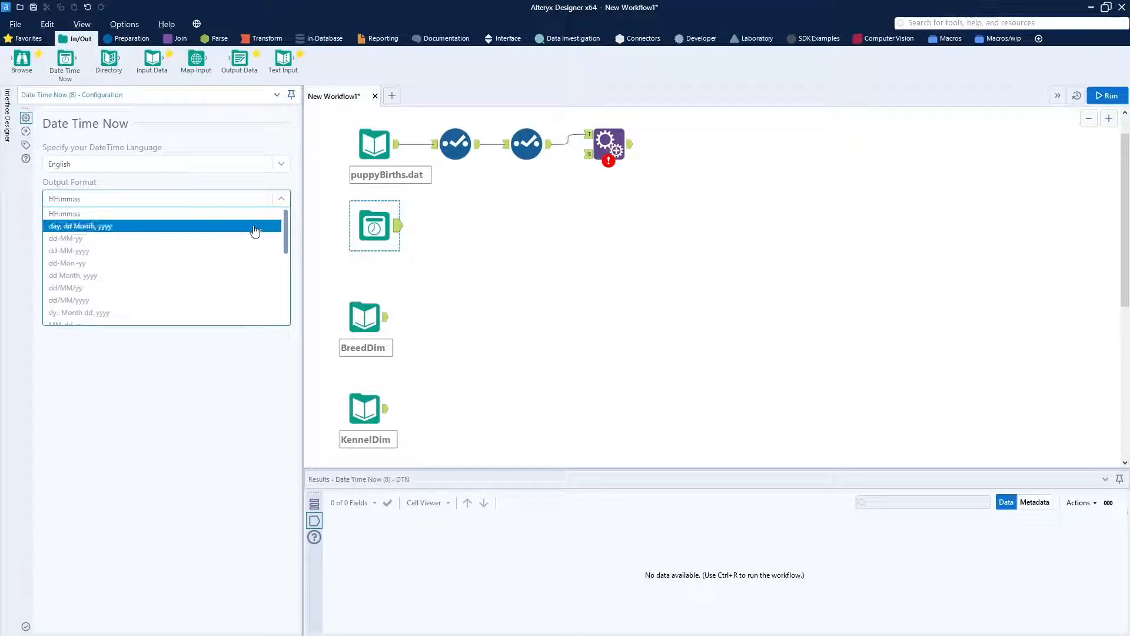
pyautogui.scroll(-5, 241, 296)
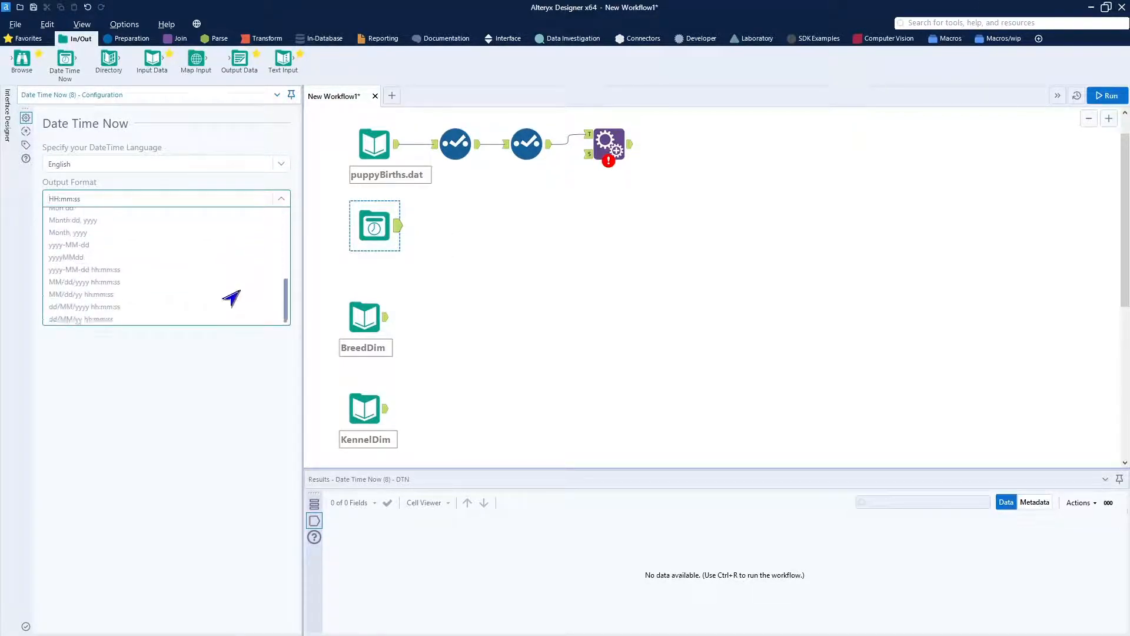
pyautogui.click(152, 270)
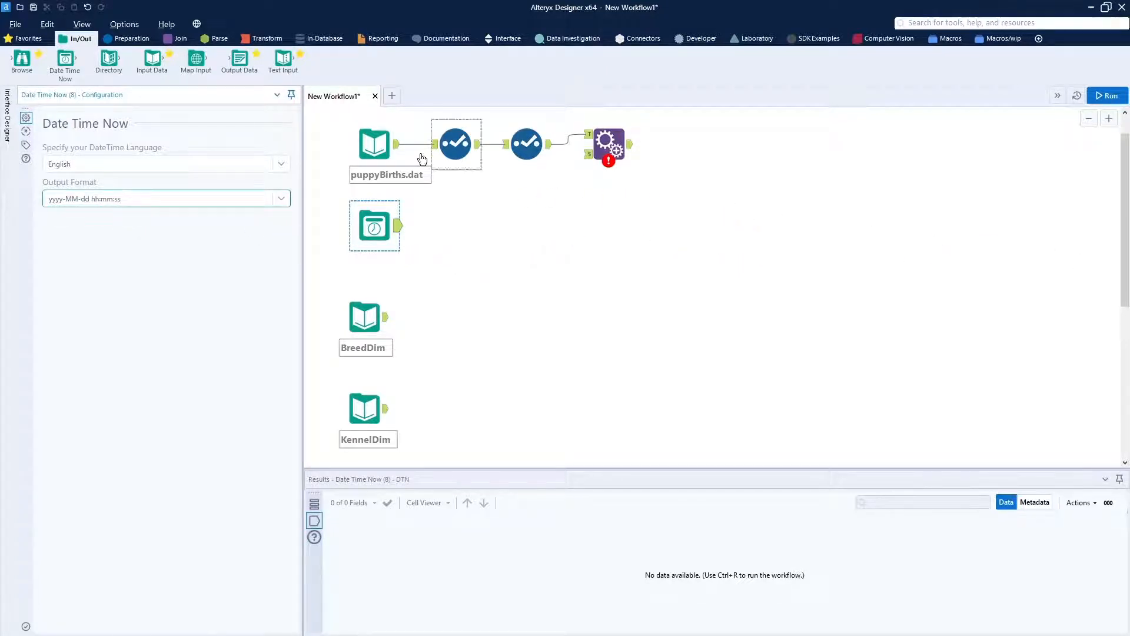
# Add a Select tool after Date Time Now that changes the DateTimeNow field to type DateTime and renames it batchTimestamp.
pyautogui.click(113, 40)
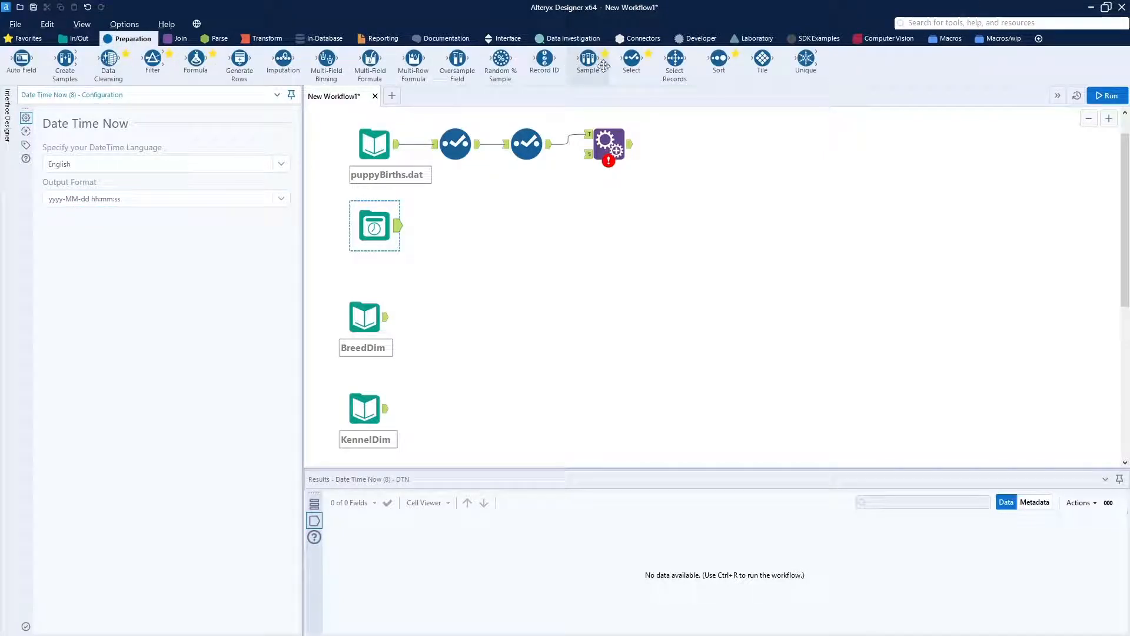
pyautogui.moveTo(632, 59); pyautogui.dragTo(461, 227)
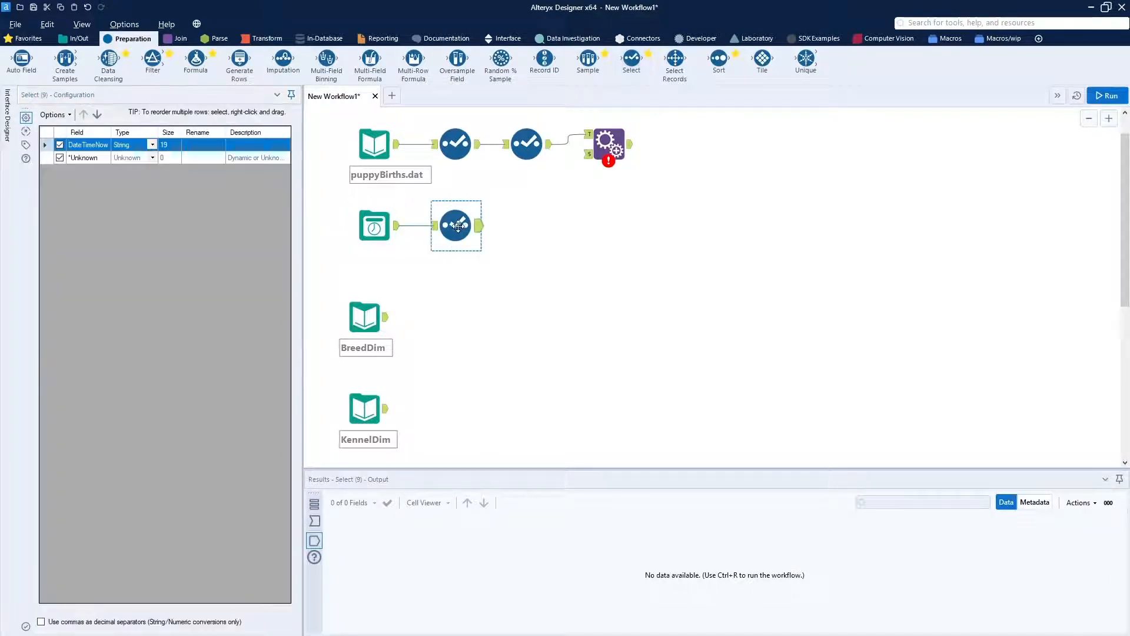
pyautogui.click(152, 146)
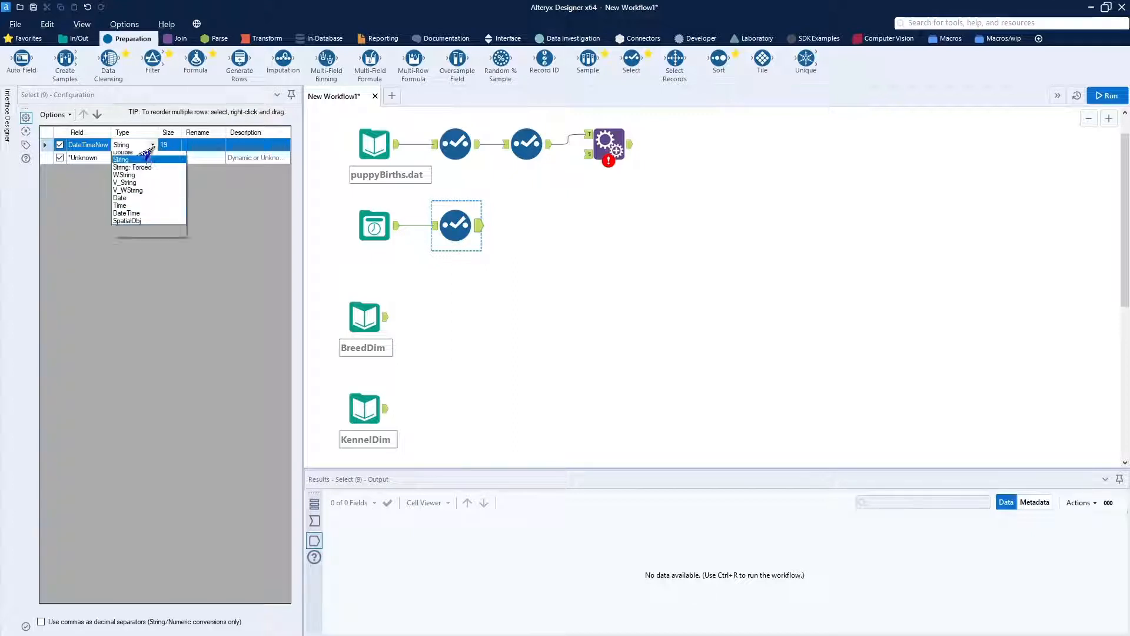
pyautogui.click(139, 270)
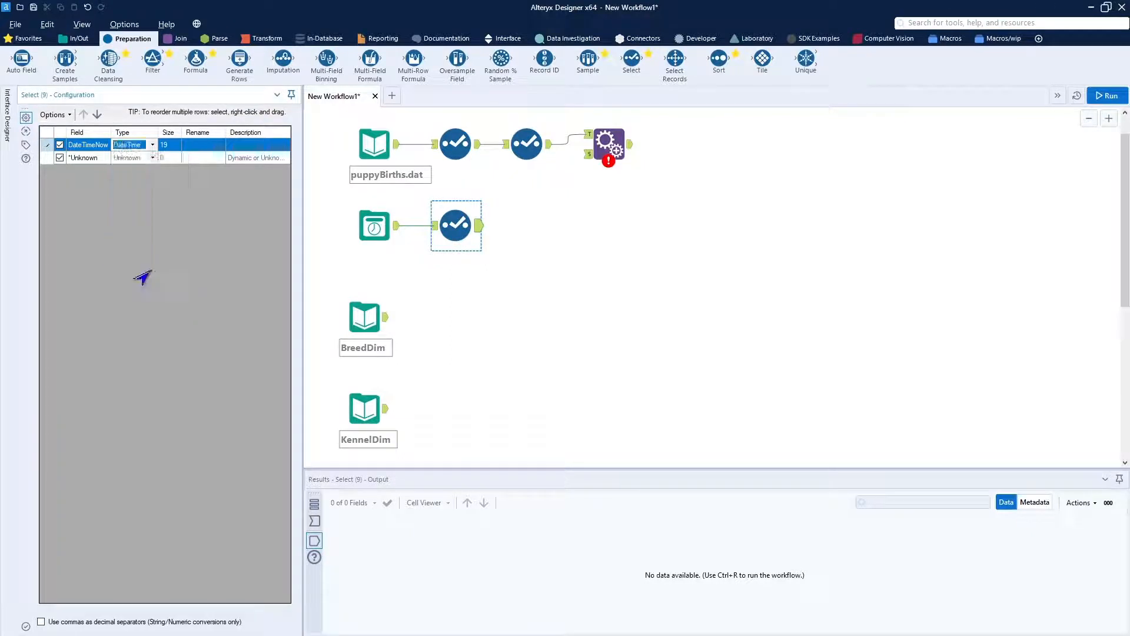
pyautogui.click(190, 148)
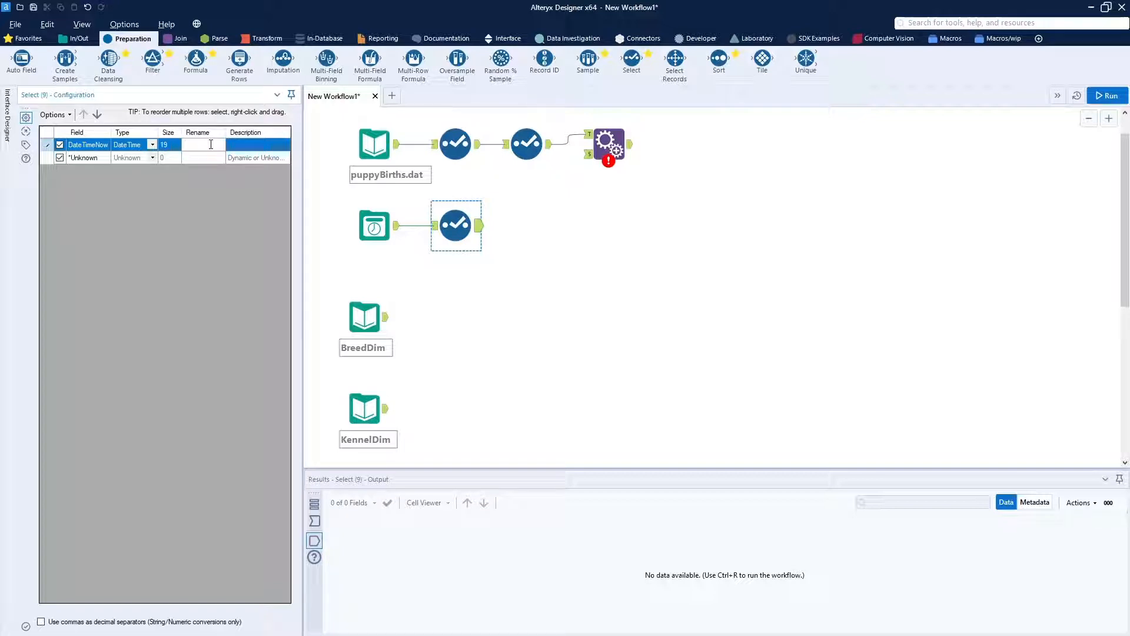
pyautogui.write('ba')
pyautogui.write('tchTimestamp')
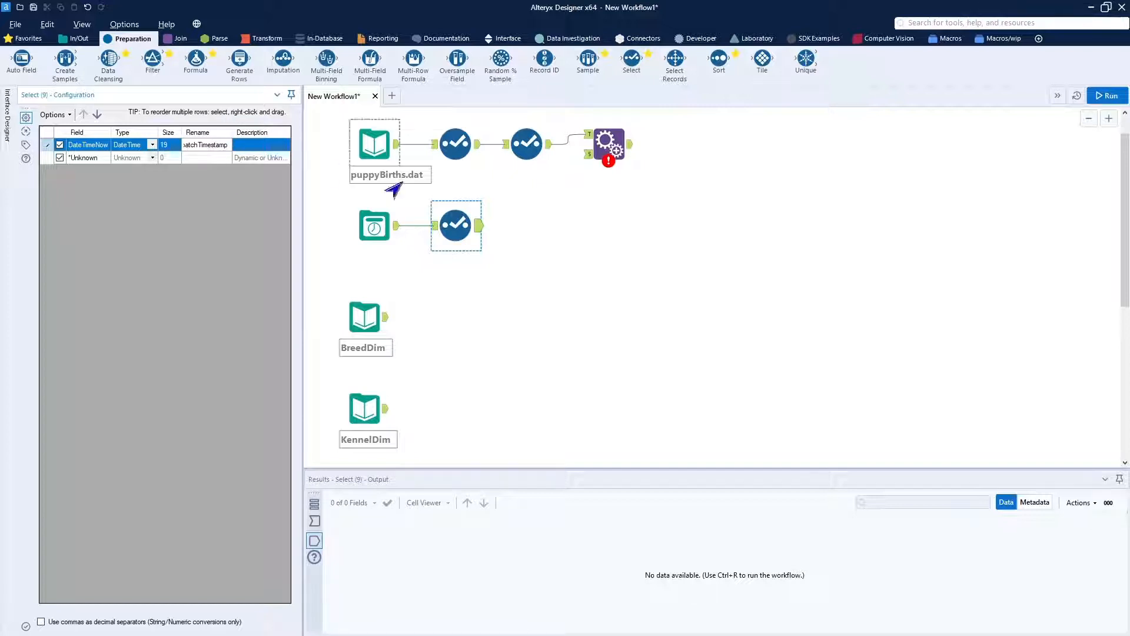
# Connect the batchTimestamp Select tool's output to the Source input of the Append Fields tool.
pyautogui.click(559, 252)
pyautogui.click(608, 143)
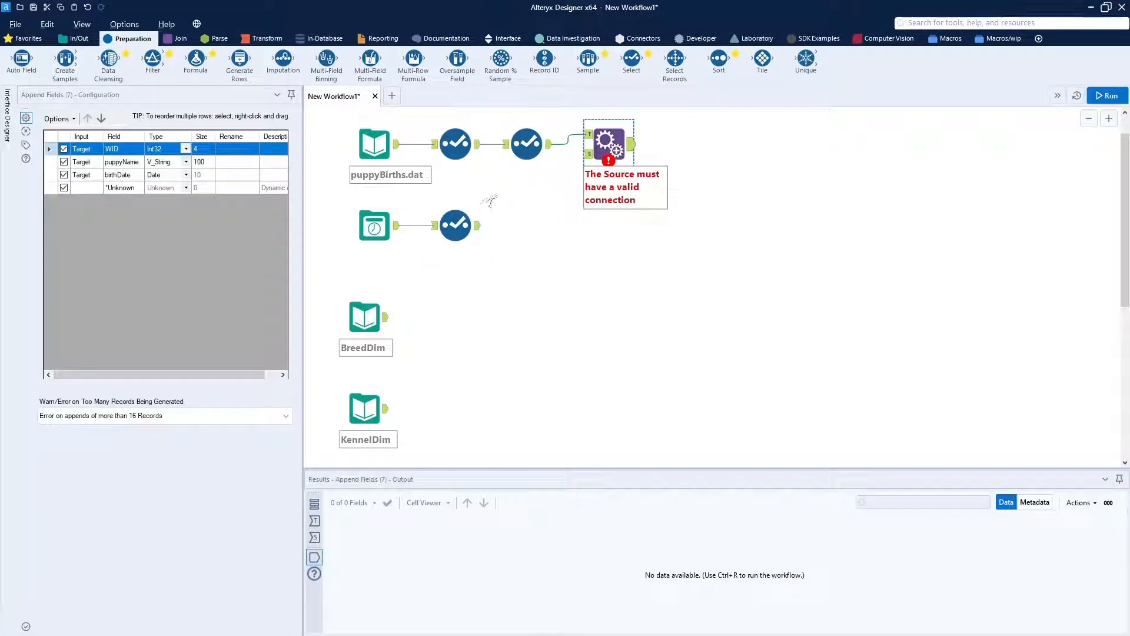
pyautogui.moveTo(480, 230)
pyautogui.mouseDown()
pyautogui.moveTo(602, 177)
pyautogui.moveTo(592, 167)
pyautogui.mouseUp()
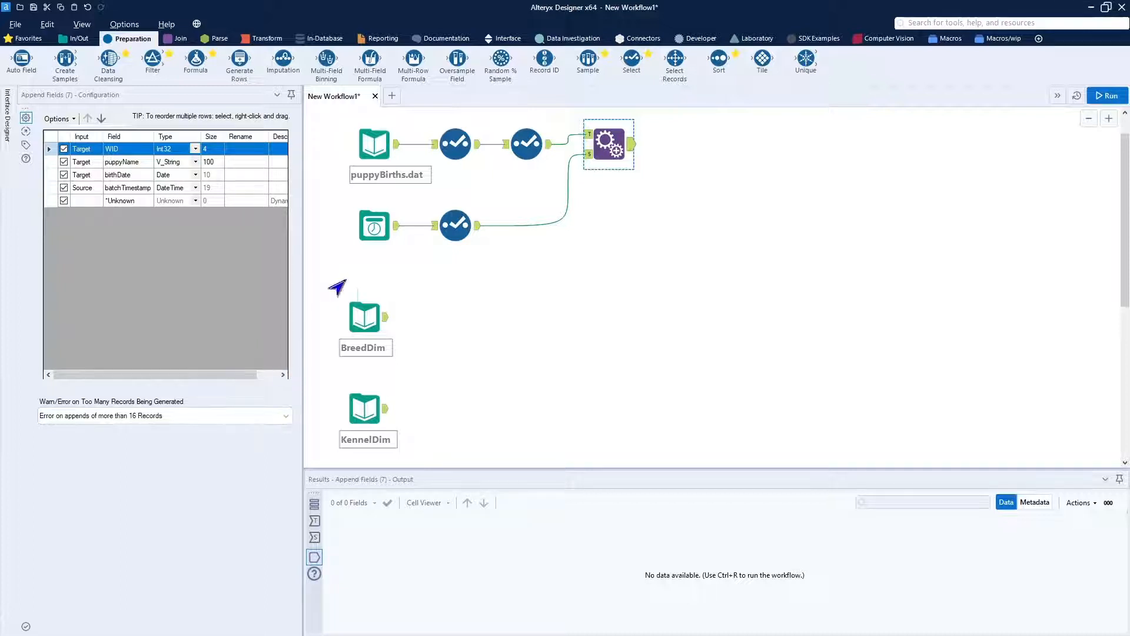
# Attach a Browse tool to the Append Fields output and run the workflow.
pyautogui.click(465, 233)
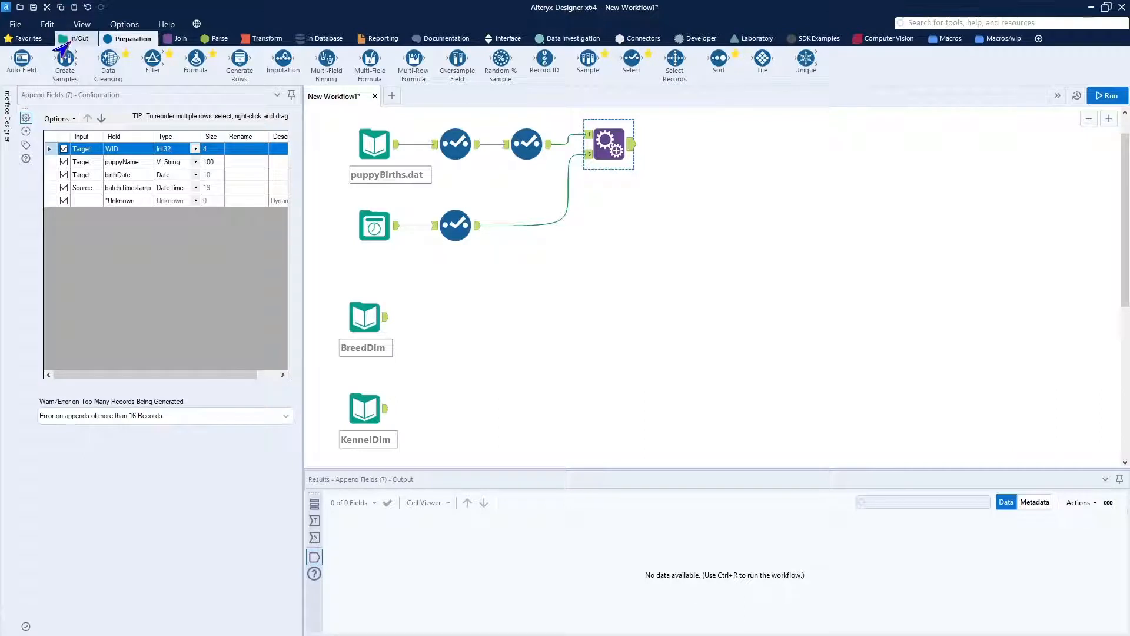
pyautogui.click(27, 39)
pyautogui.moveTo(152, 59); pyautogui.dragTo(700, 145)
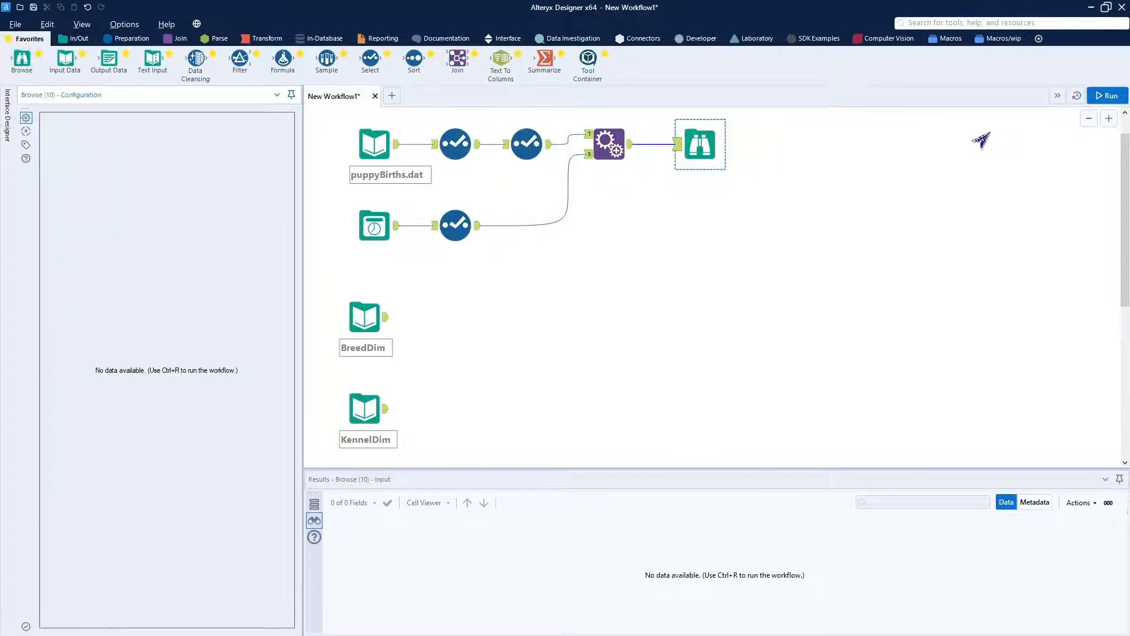
pyautogui.click(1098, 100)
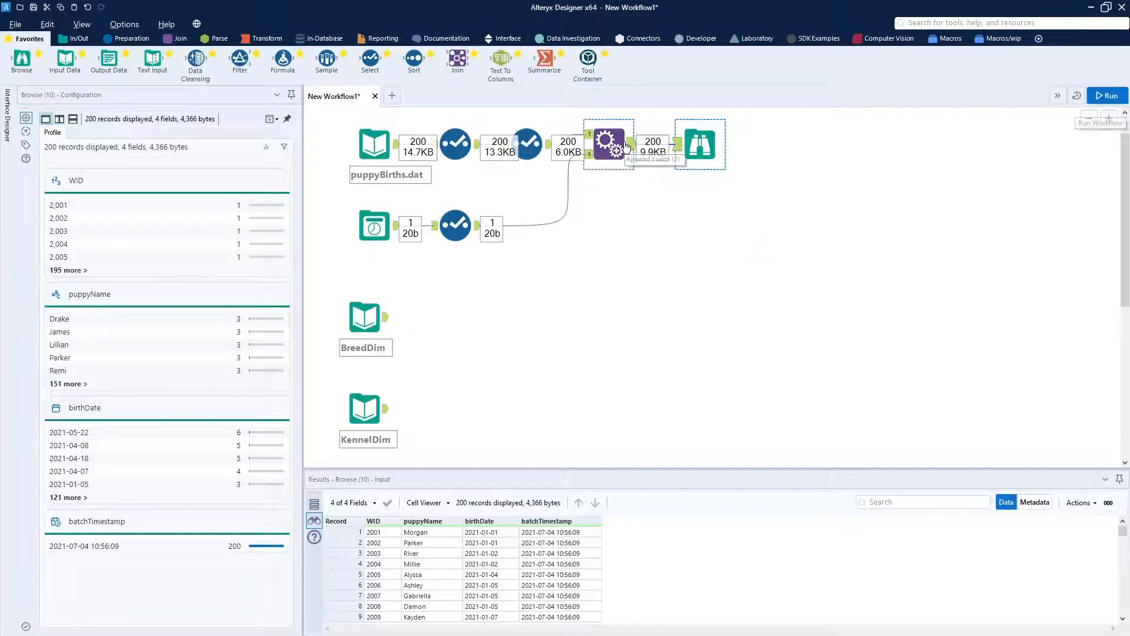
# Compare the records leaving the WID Select tool with the Browse data, and delete the Browse tool.
pyautogui.click(549, 147)
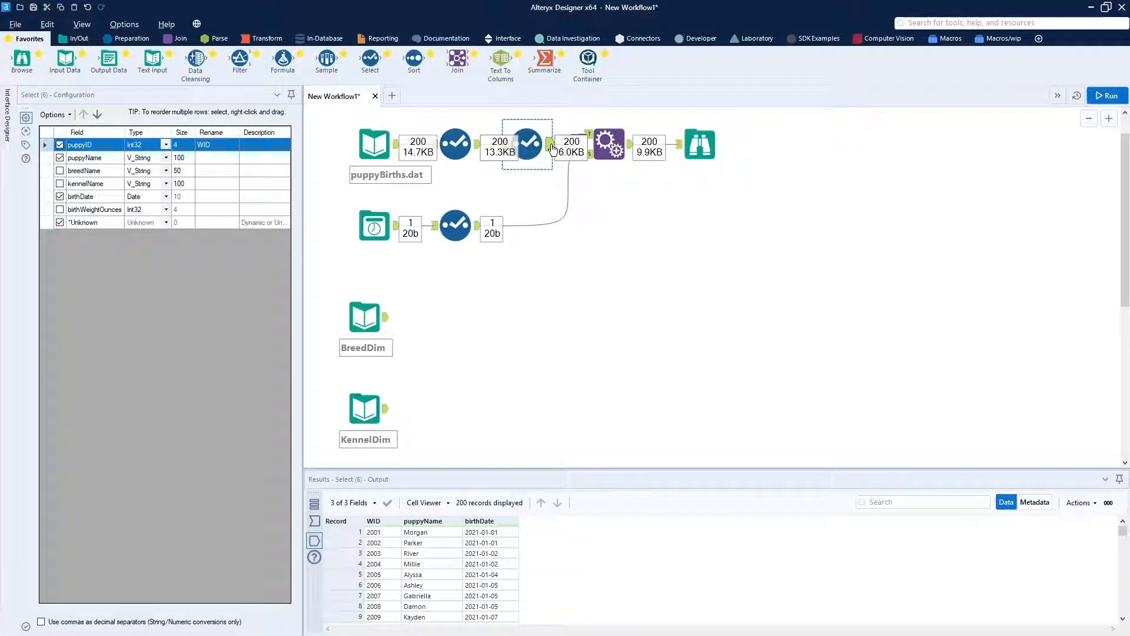
pyautogui.click(706, 152)
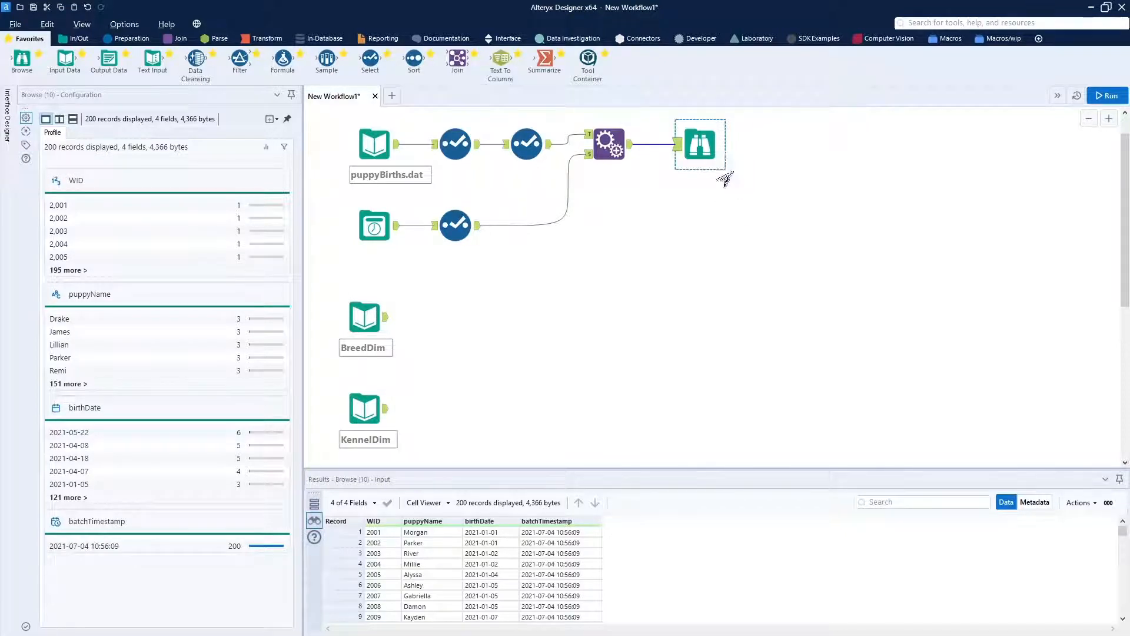
pyautogui.press('Delete')
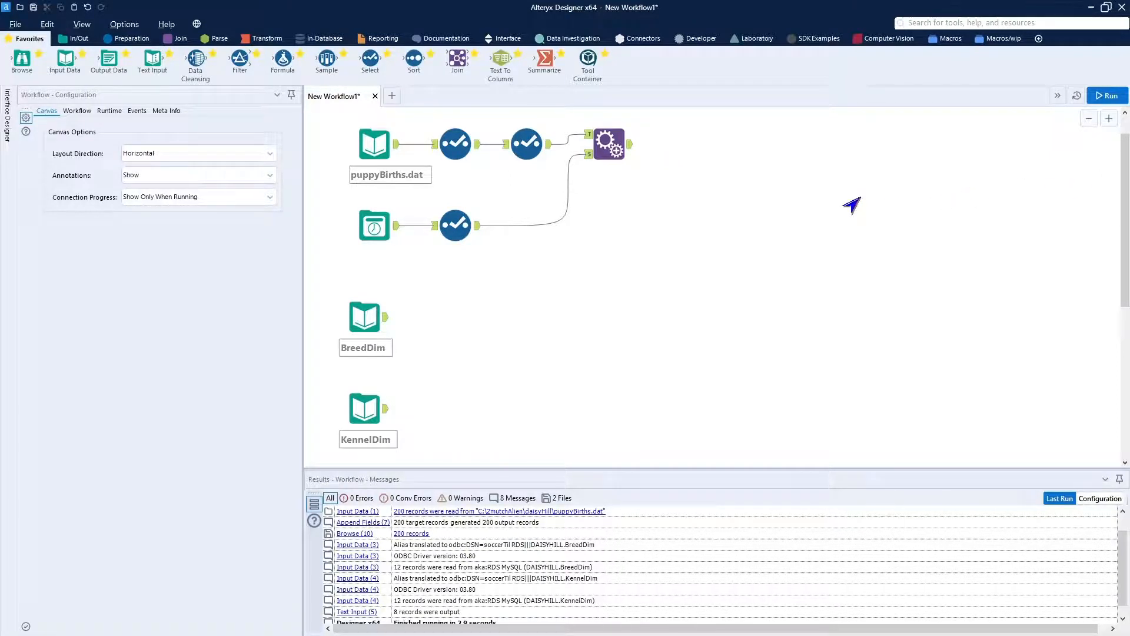
# Paste the Output Data tool set to append to DAISYHILL.PuppyDim, connect it to the Append Fields output, and run the workflow.
pyautogui.hotkey('ctrl', 'u')
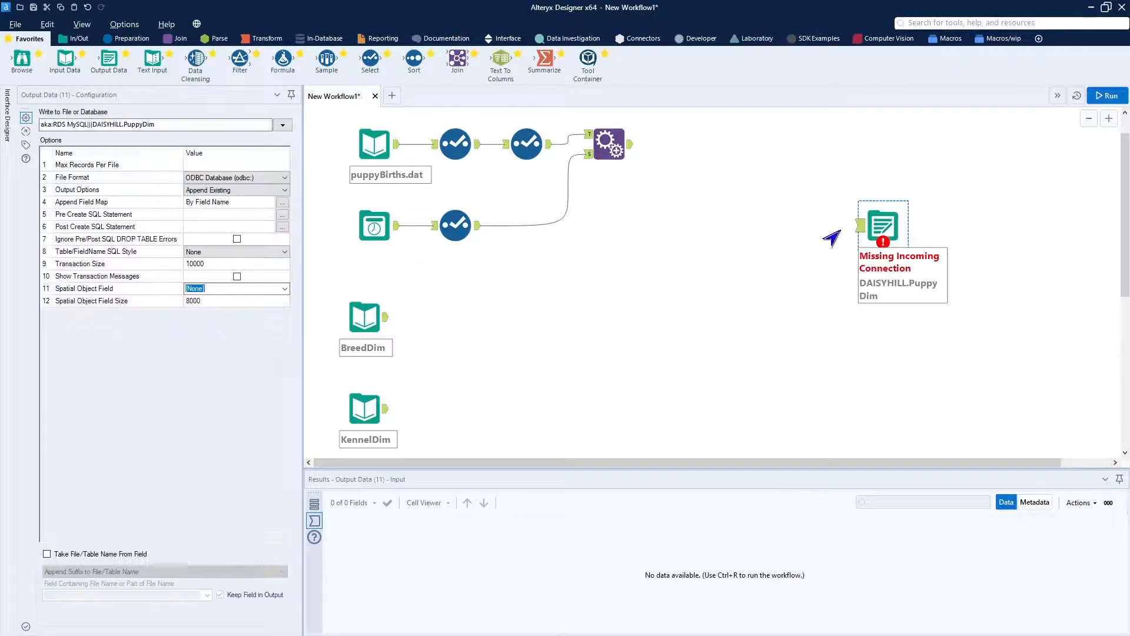
pyautogui.moveTo(887, 228); pyautogui.dragTo(683, 145)
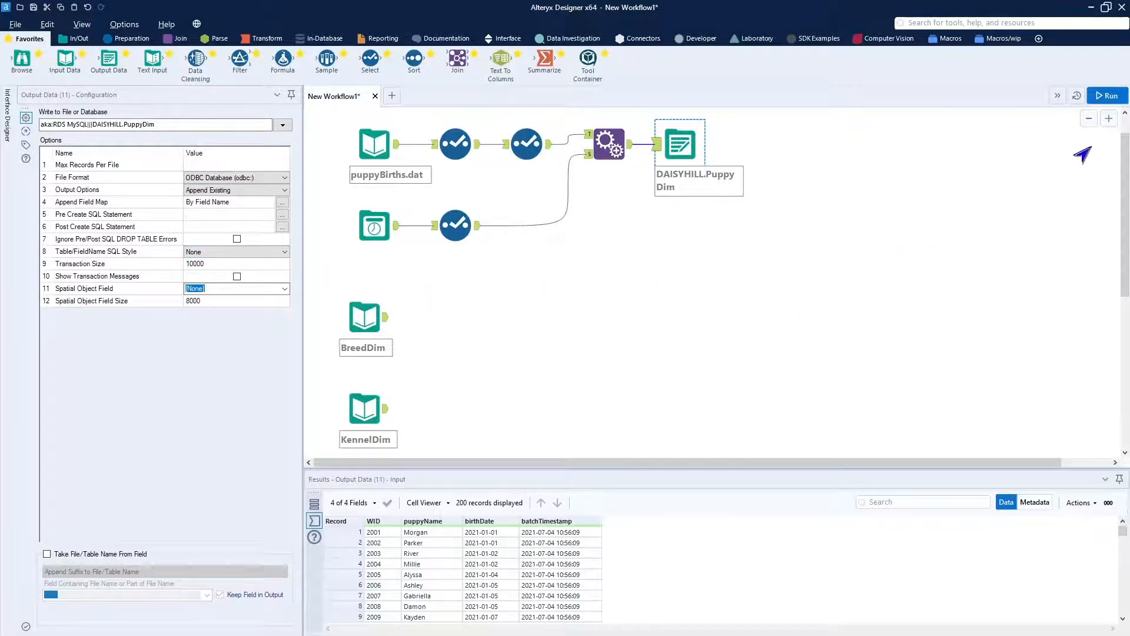
pyautogui.click(1100, 99)
pyautogui.click(616, 244)
pyautogui.click(688, 140)
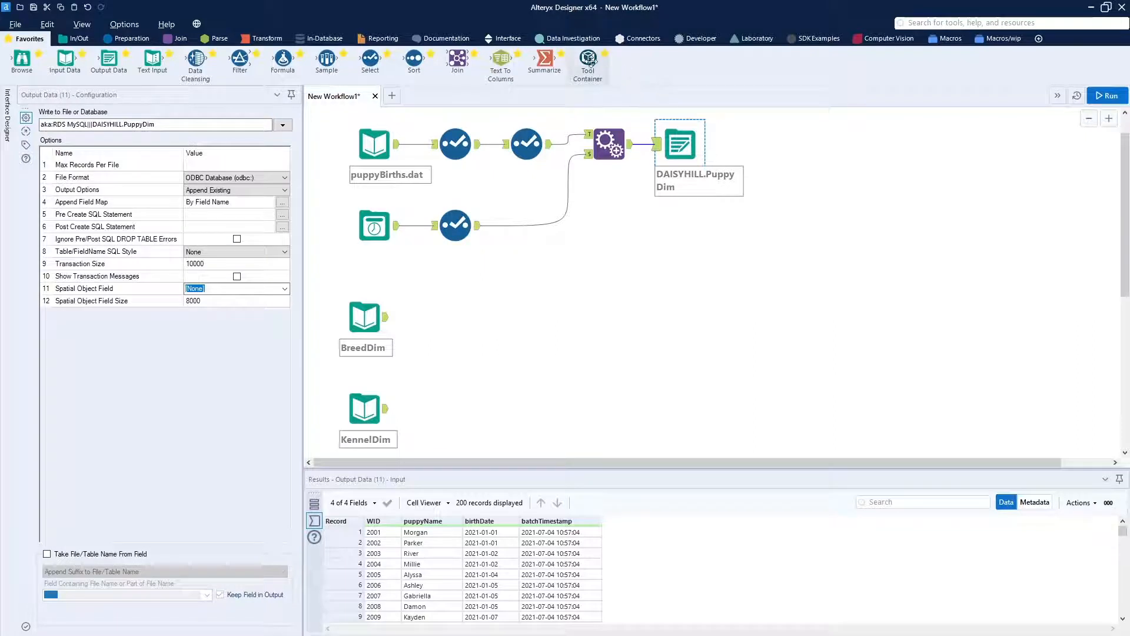
# Add a Tool Container to an empty area of the canvas and caption it Puppy Dimension.
pyautogui.click(447, 40)
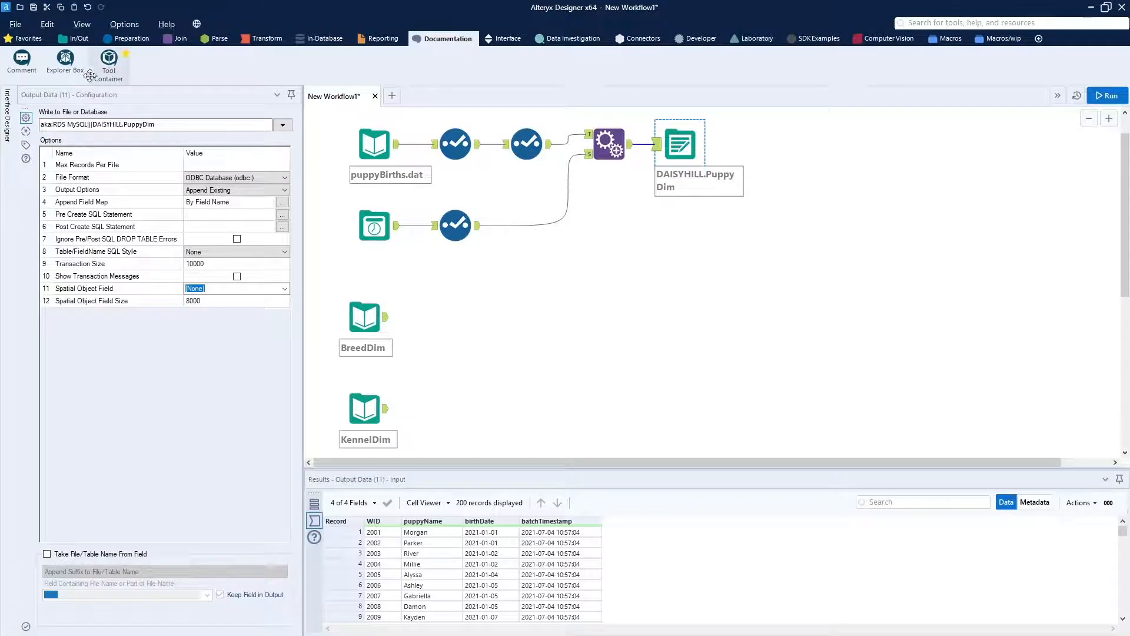
pyautogui.moveTo(105, 62); pyautogui.dragTo(847, 243)
pyautogui.click(874, 235)
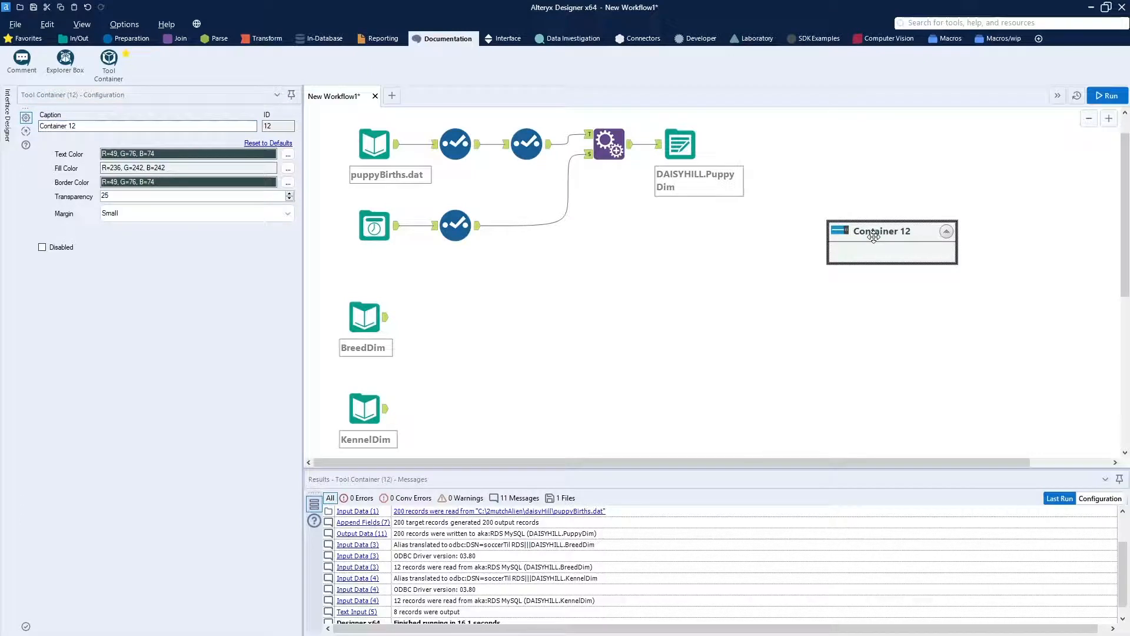
pyautogui.doubleClick(101, 123)
pyautogui.press('BackSpace')
pyautogui.press('BackSpace')
pyautogui.press('BackSpace')
pyautogui.press('BackSpace')
pyautogui.press('BackSpace')
pyautogui.press('BackSpace')
pyautogui.press('BackSpace')
pyautogui.press('BackSpace')
pyautogui.press('BackSpace')
pyautogui.press('BackSpace')
pyautogui.press('BackSpace')
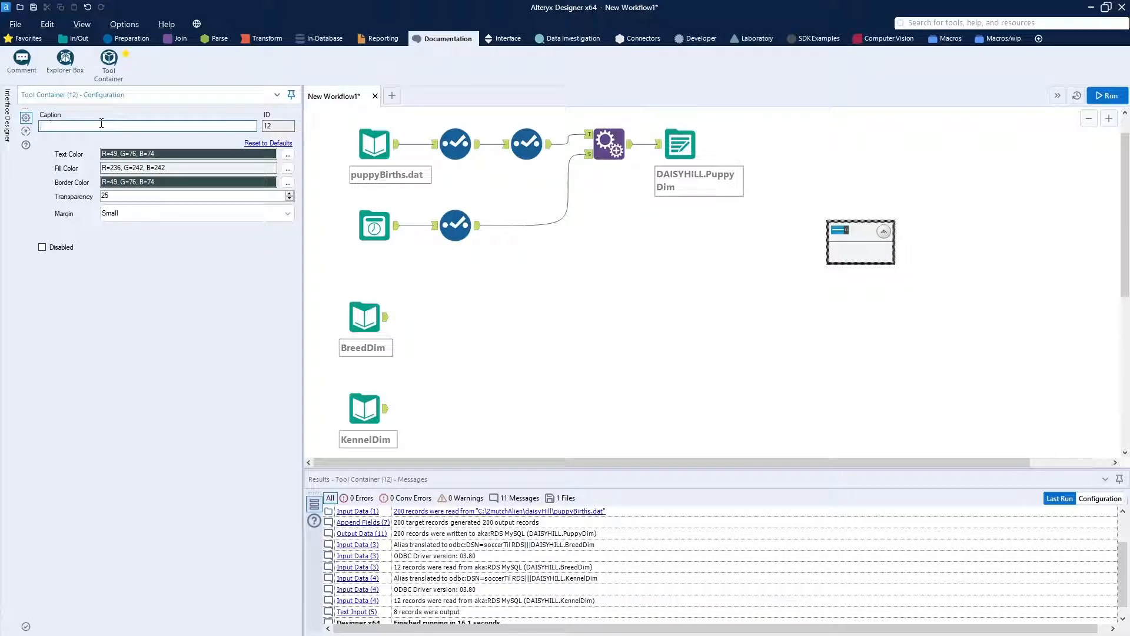
pyautogui.write('Puppy Di')
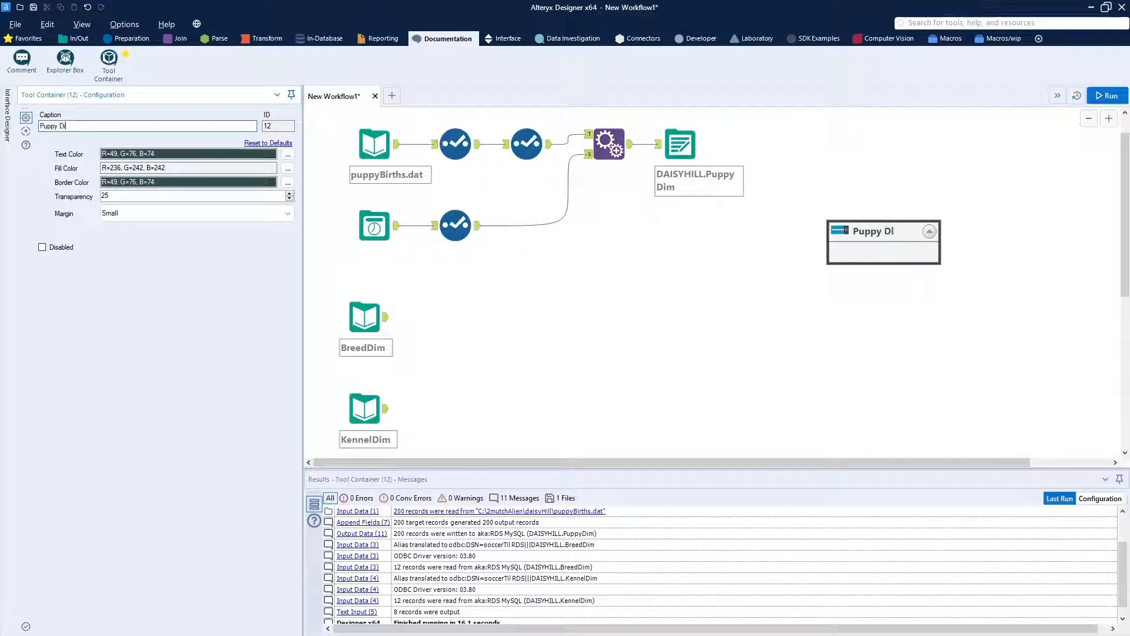
pyautogui.write('mension')
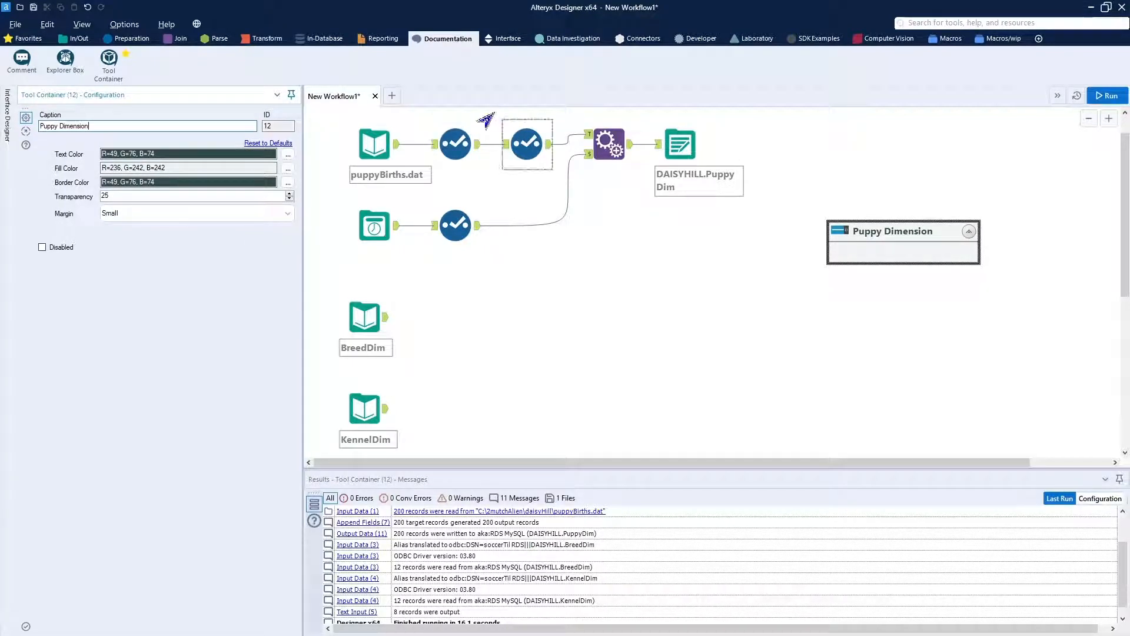
# Move the WID Select, Append Fields and PuppyDim output tools into the Puppy Dimension container, and place it beside the input Select tools.
pyautogui.moveTo(495, 109); pyautogui.dragTo(735, 246)
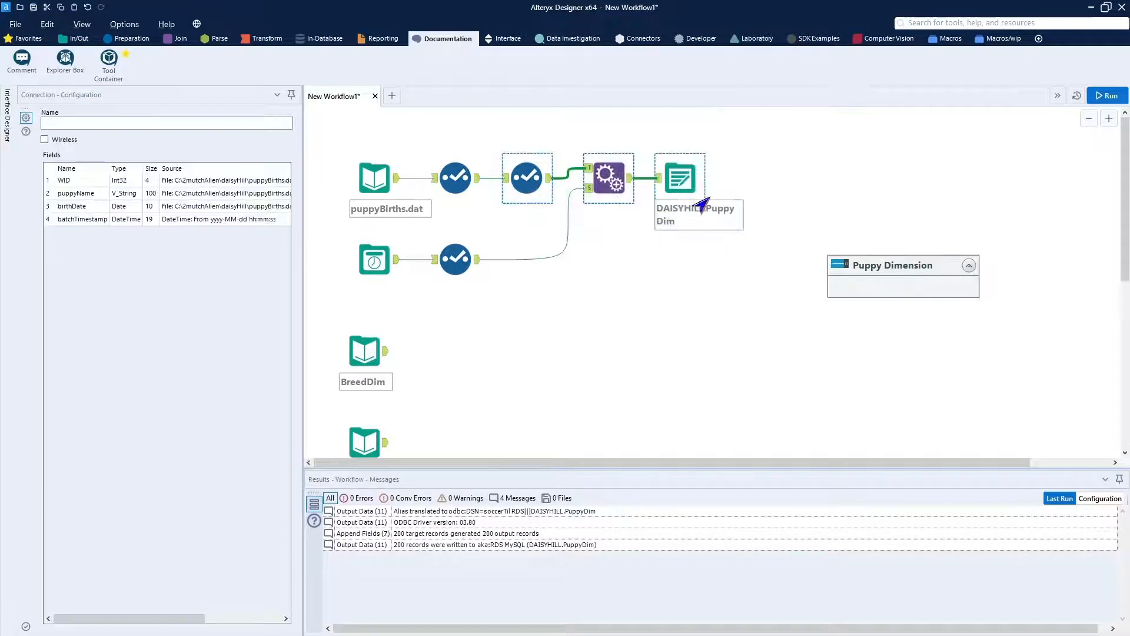
pyautogui.moveTo(675, 185); pyautogui.dragTo(919, 285)
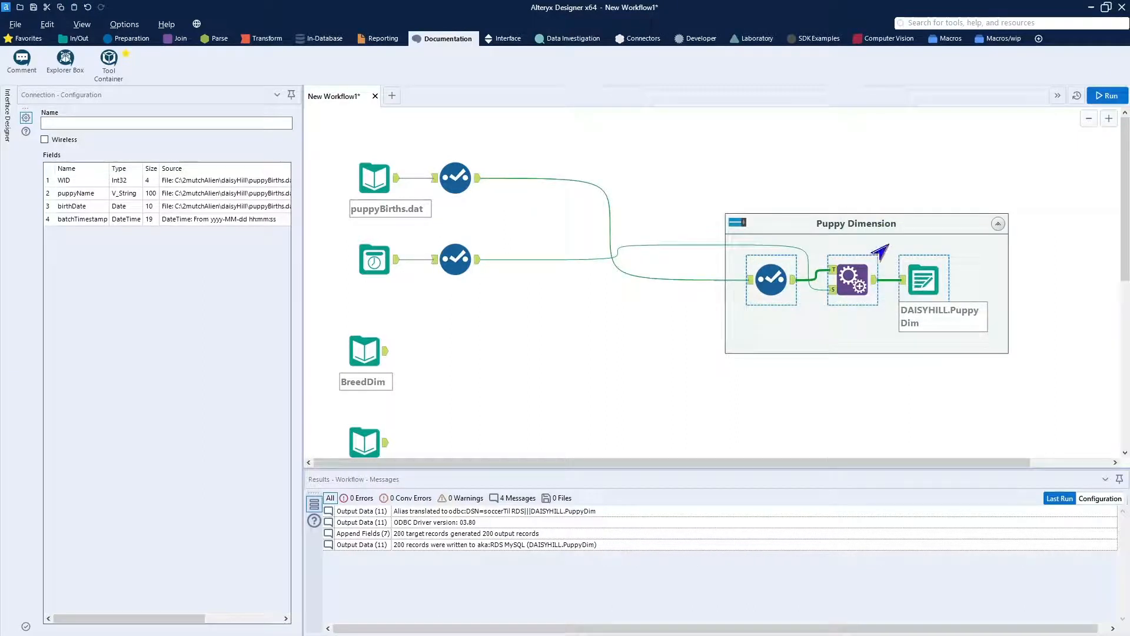
pyautogui.moveTo(893, 228); pyautogui.dragTo(674, 123)
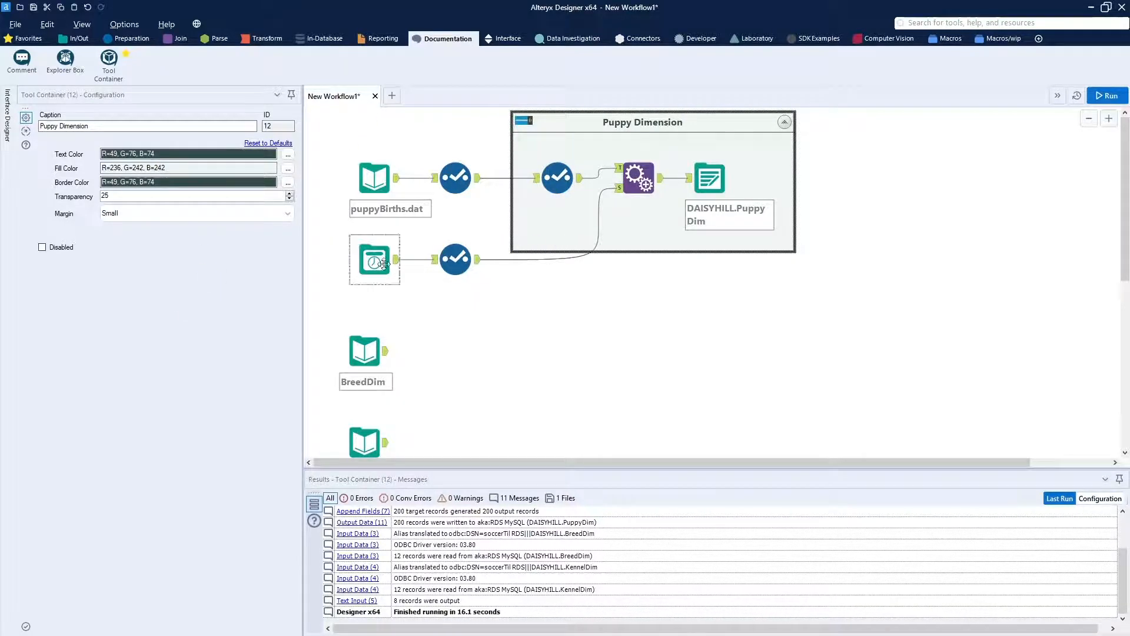
# Disable the Puppy Dimension container and run the workflow without it.
pyautogui.click(41, 248)
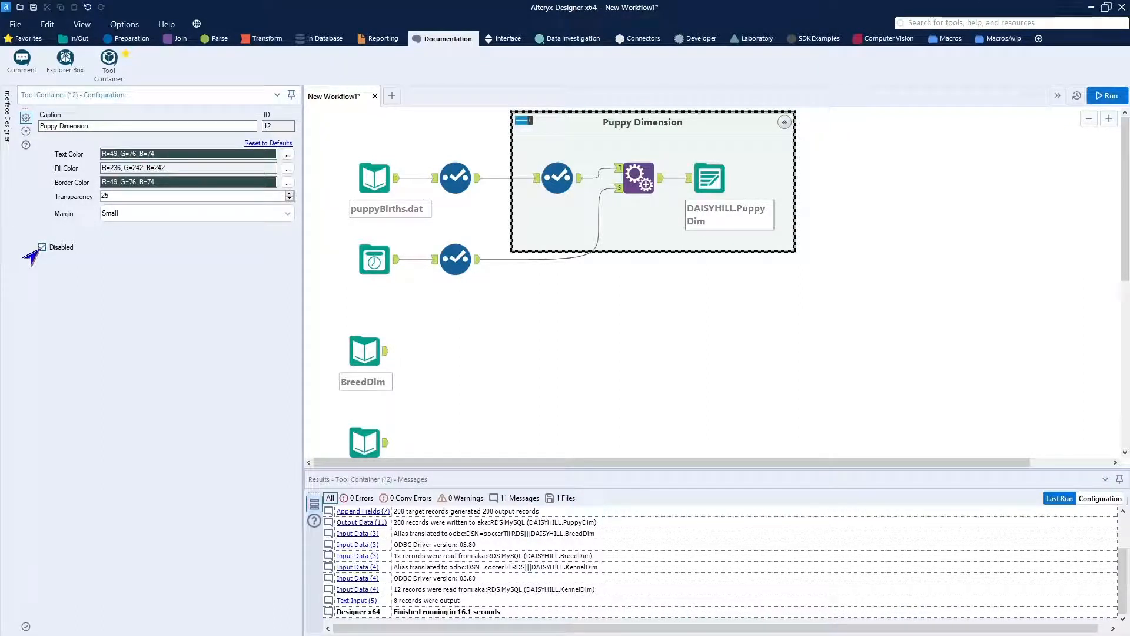
pyautogui.click(571, 409)
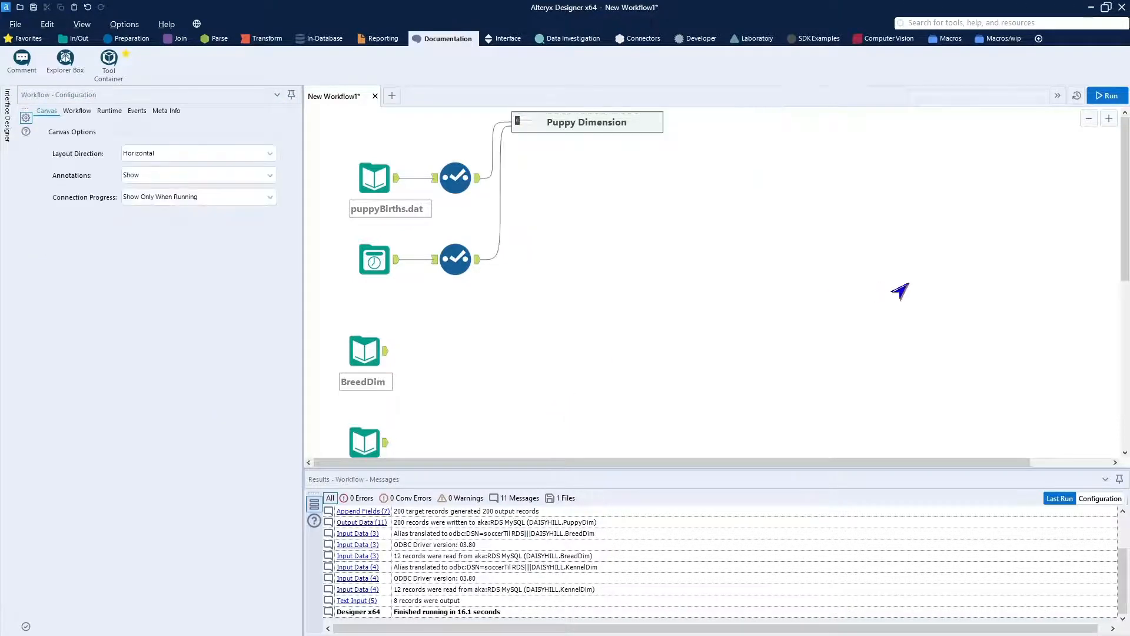
pyautogui.click(1108, 96)
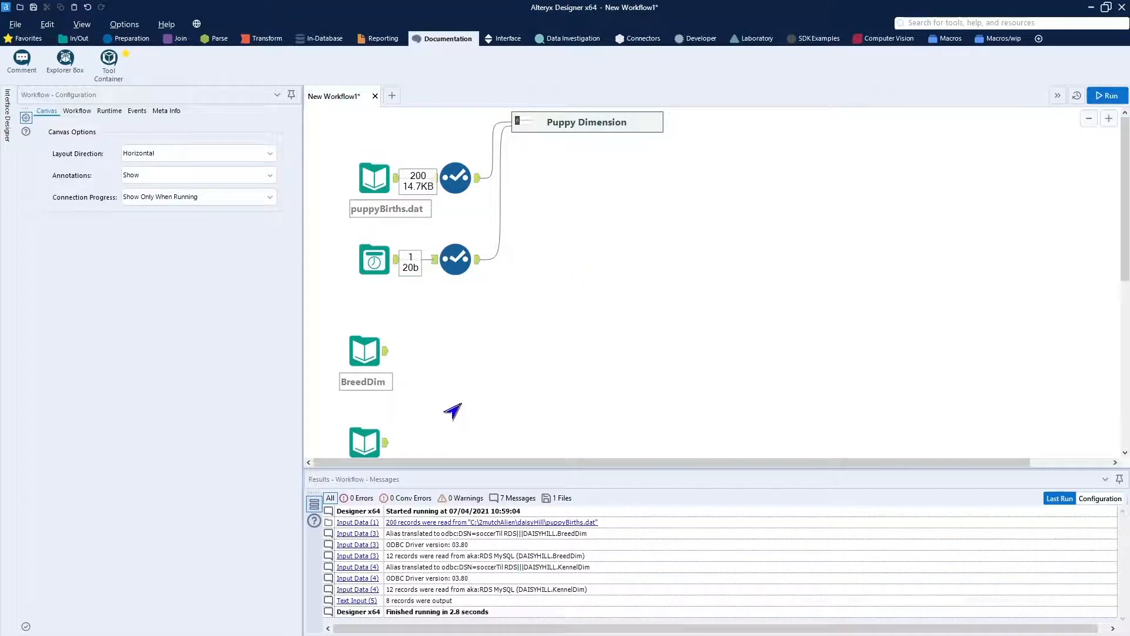
pyautogui.click(598, 125)
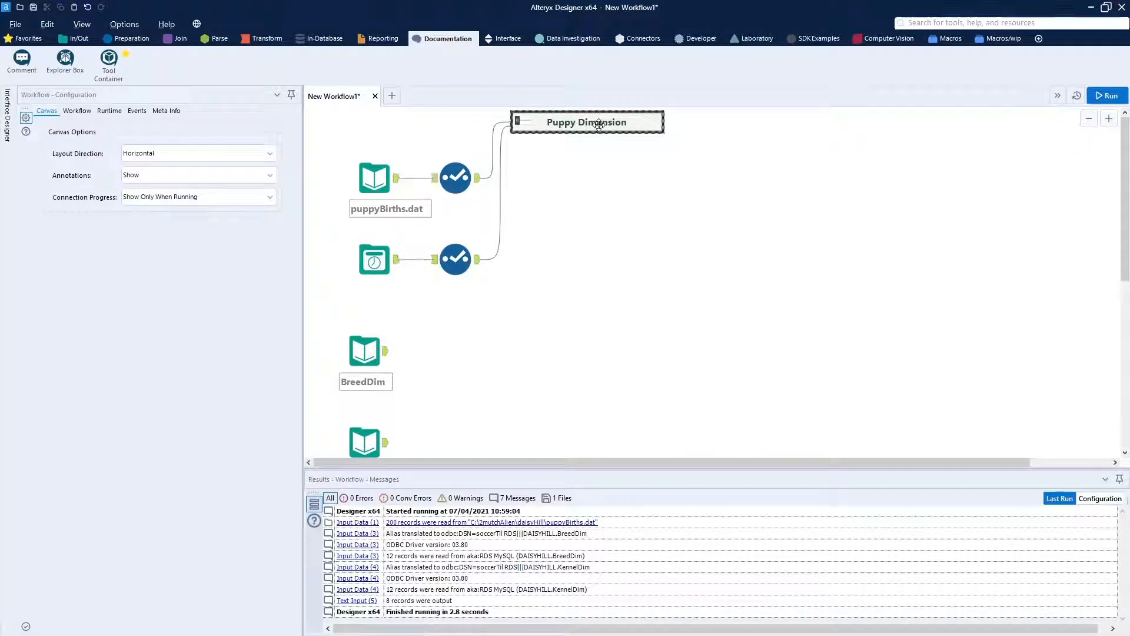
pyautogui.click(658, 182)
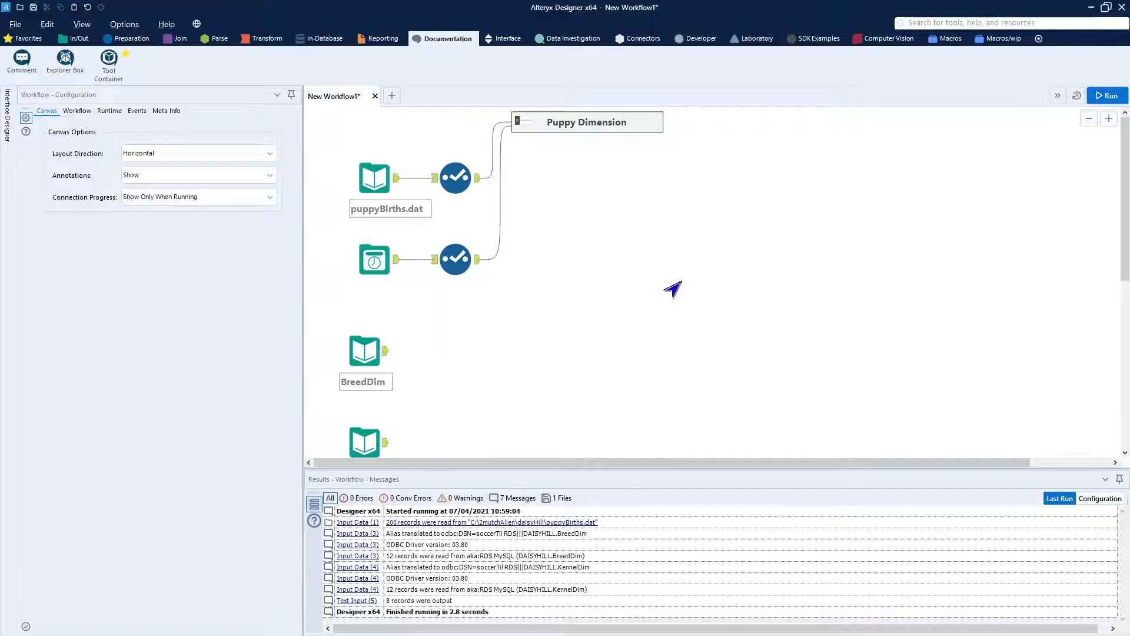
# Paste the prepared Select, set None, Join, Union and Select chain and connect it to the puppyBirths Select output.
pyautogui.hotkey('ctrl', 'r')
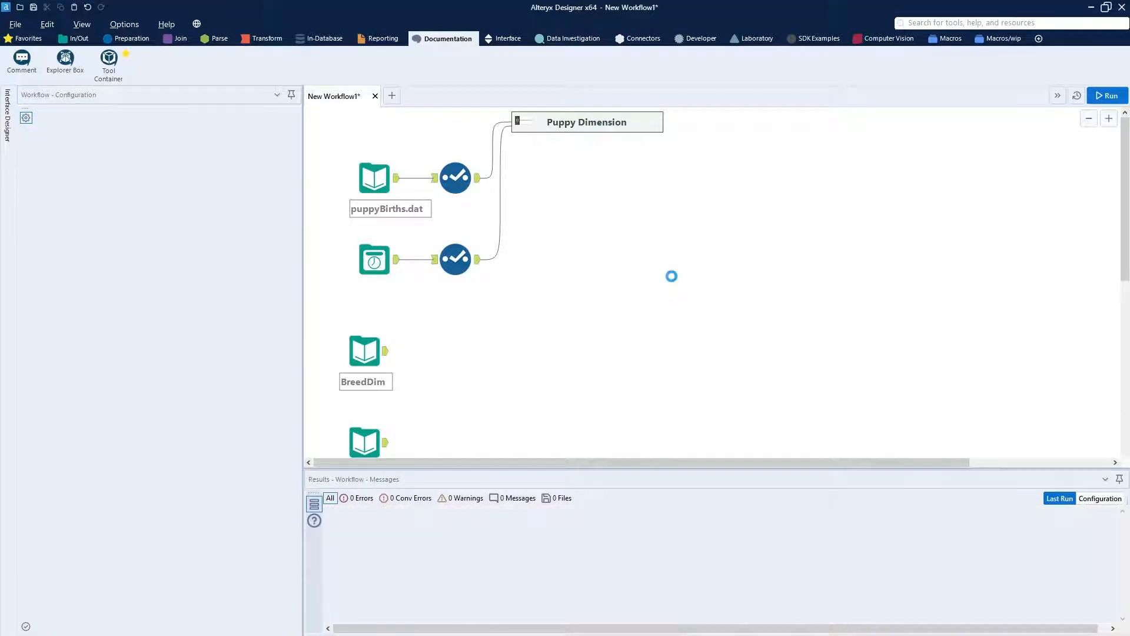
pyautogui.hotkey('ctrl', 'v')
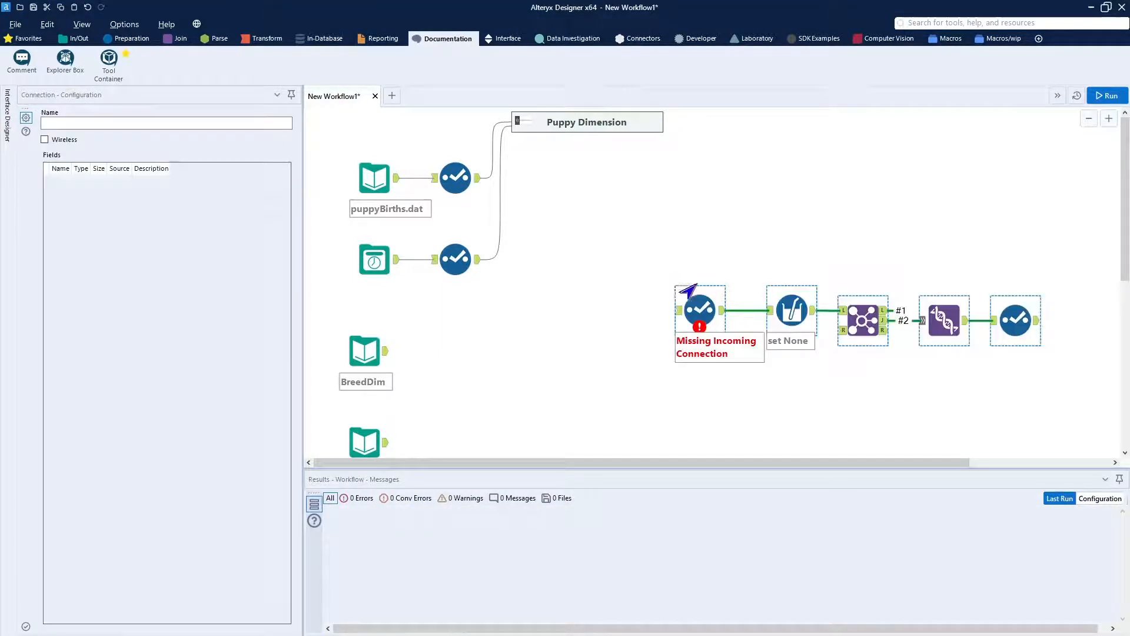
pyautogui.moveTo(707, 302); pyautogui.dragTo(552, 175)
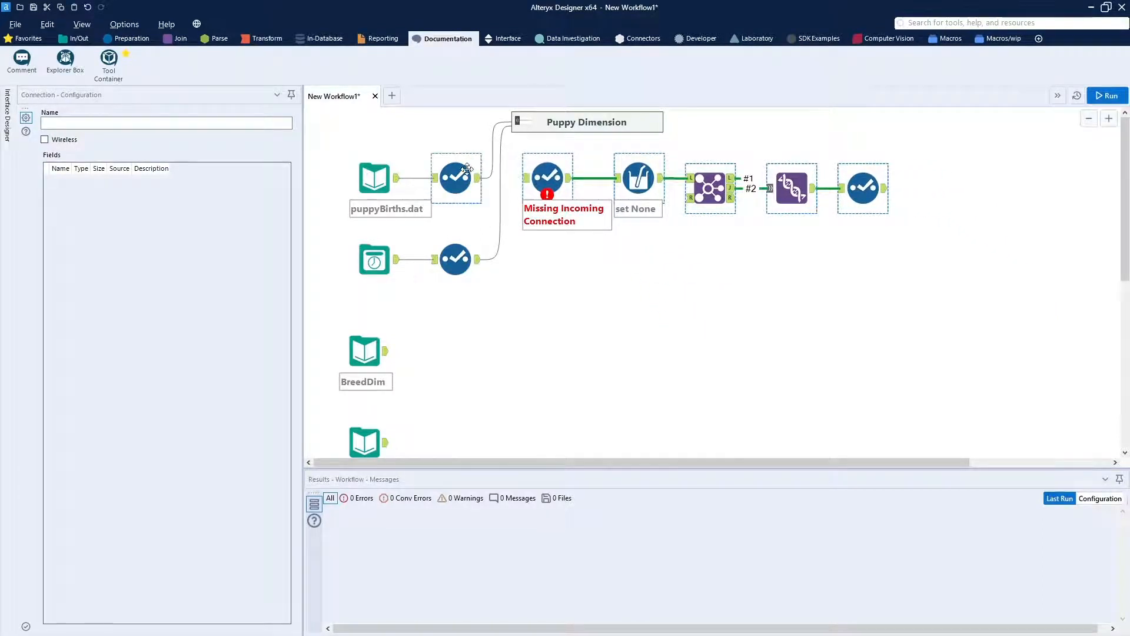
pyautogui.moveTo(479, 179); pyautogui.dragTo(527, 188)
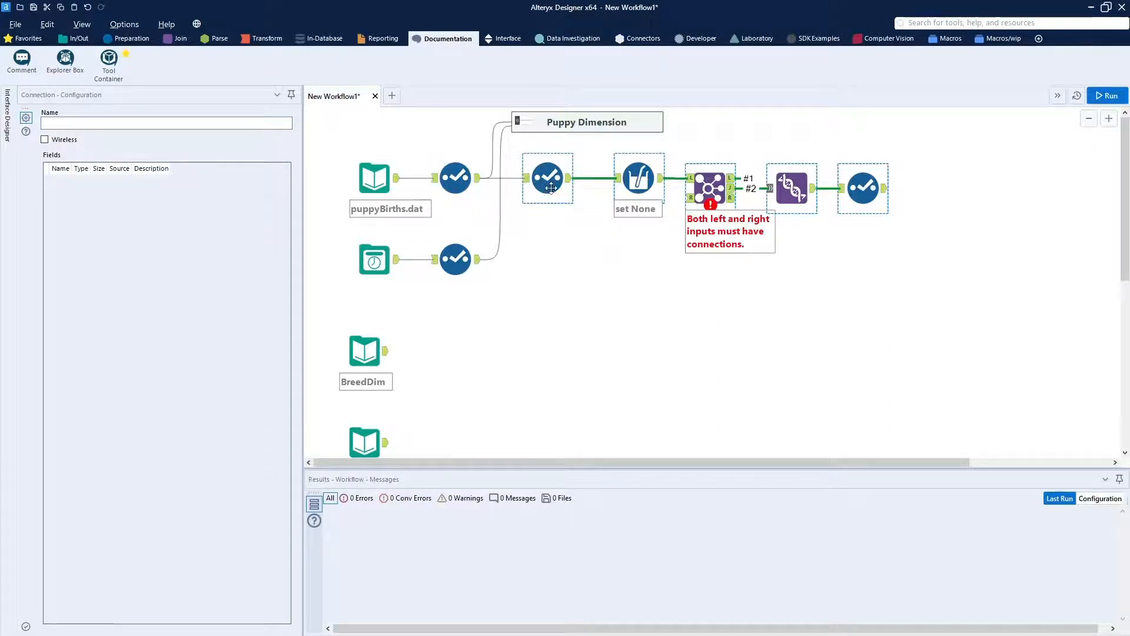
# Review the pasted Select's field choices and the breedName and kennelName data leaving the puppyBirths Select.
pyautogui.click(545, 185)
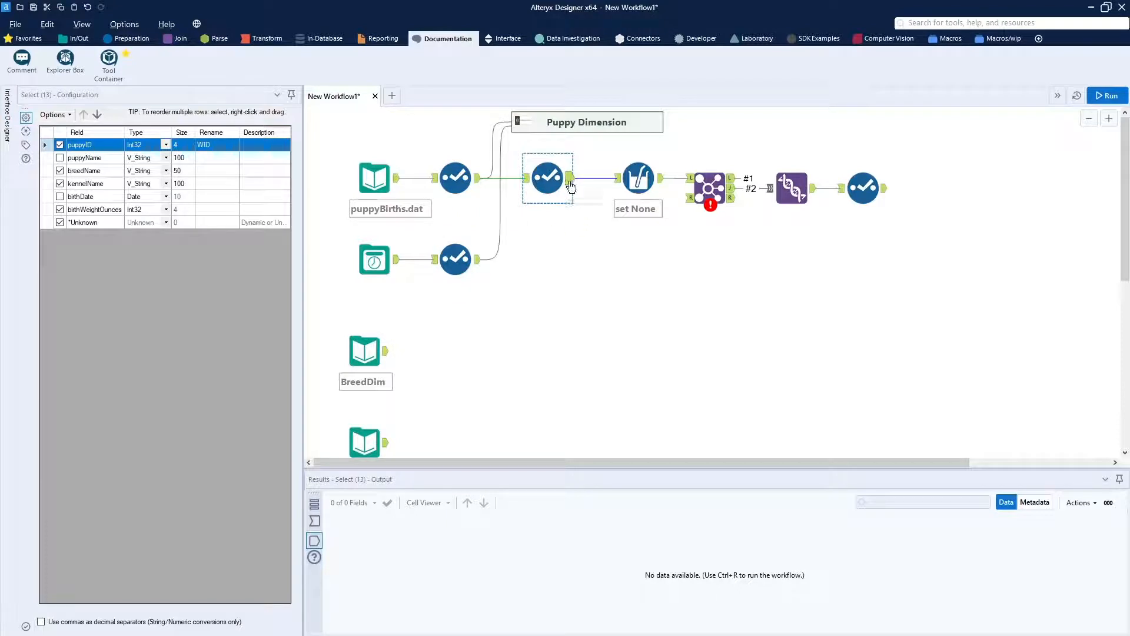
pyautogui.click(481, 181)
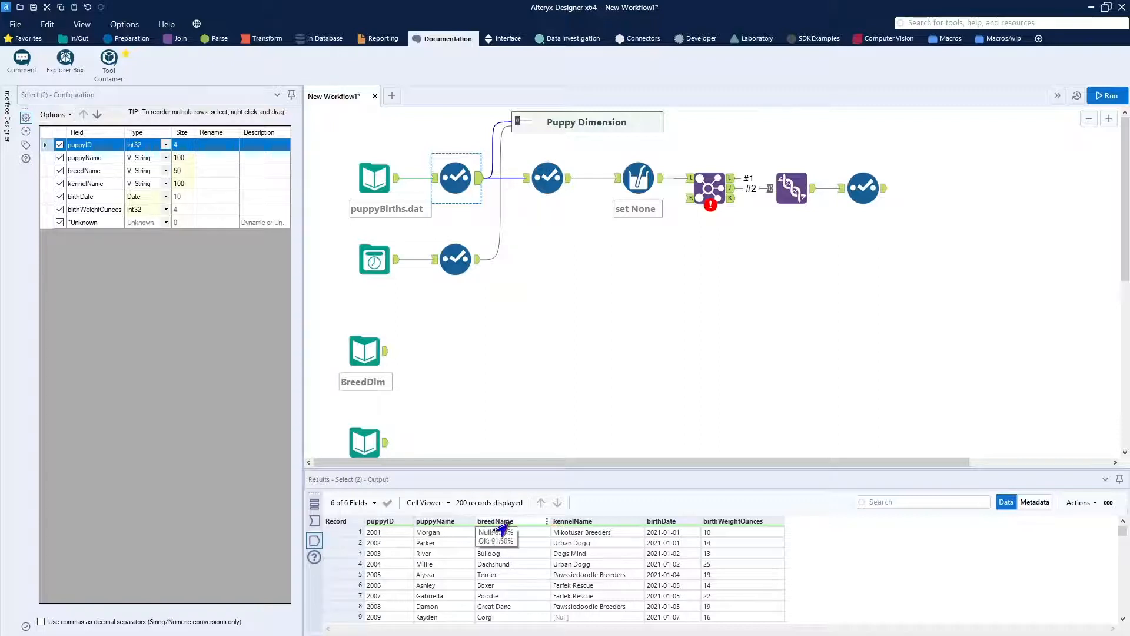
pyautogui.moveTo(519, 523)
pyautogui.moveTo(559, 524)
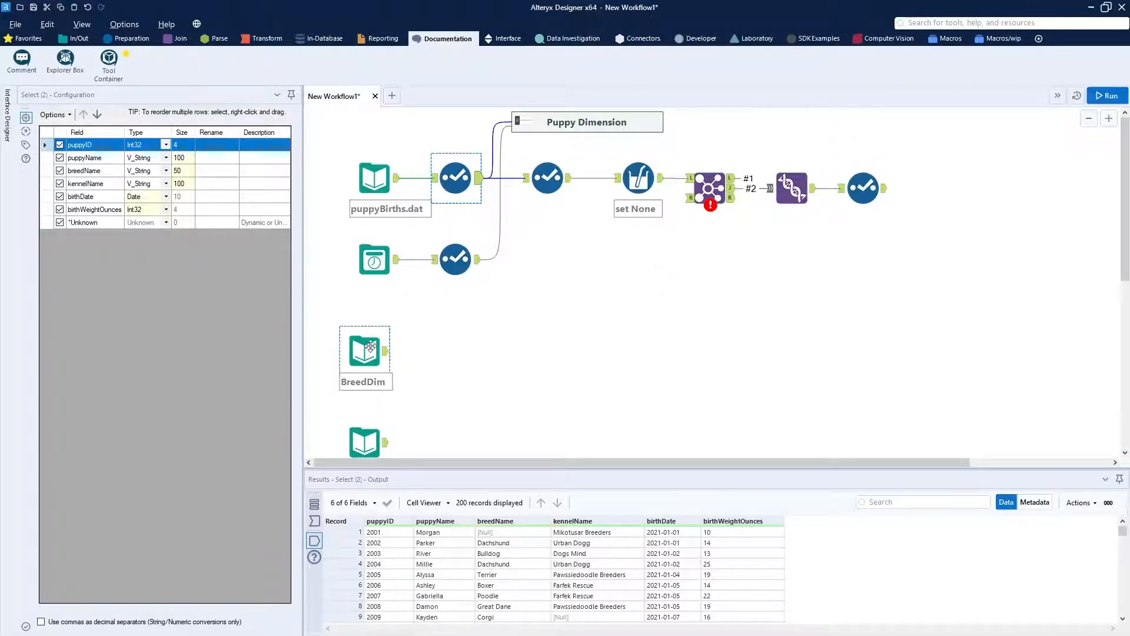
# Place BreedDim below the set None formula, connect it to the Join's right input, and shift set None slightly away from the Join.
pyautogui.moveTo(369, 353); pyautogui.dragTo(640, 252)
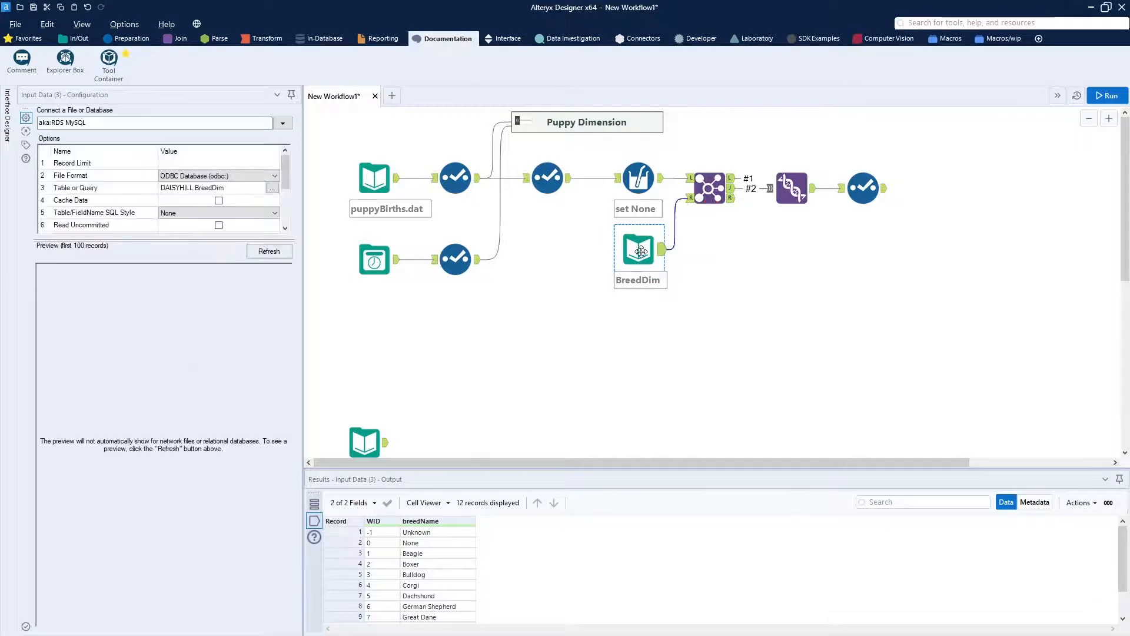
pyautogui.click(641, 178)
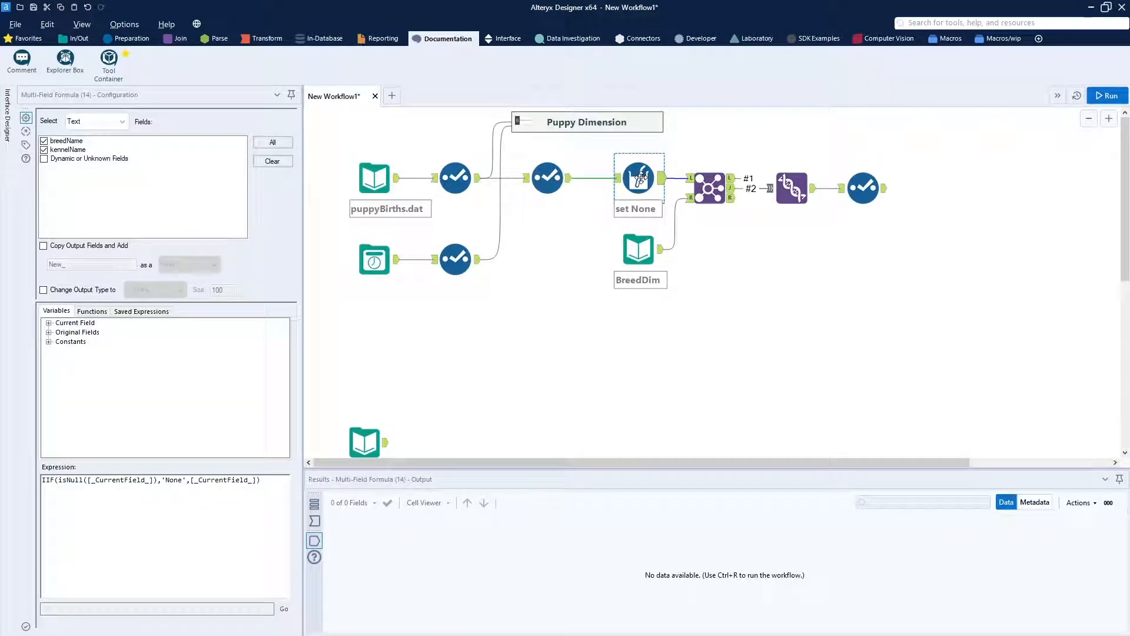
pyautogui.moveTo(641, 178); pyautogui.dragTo(631, 178)
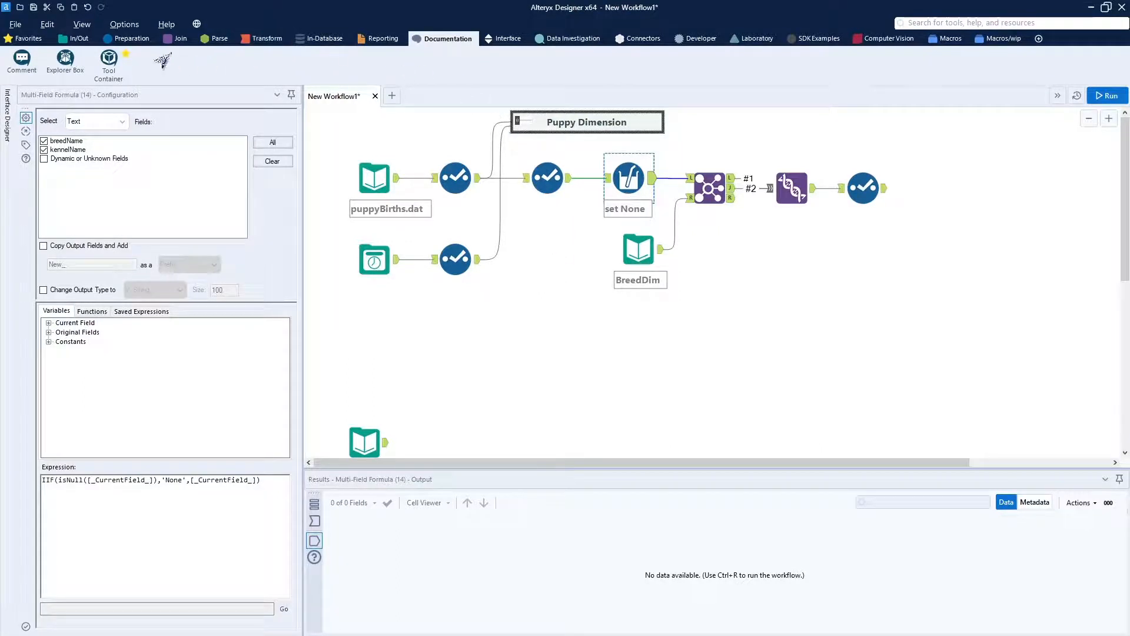
# Examine the available preparation tools and the current-field variables and functions offered by the set None Multi-Field Formula.
pyautogui.click(126, 40)
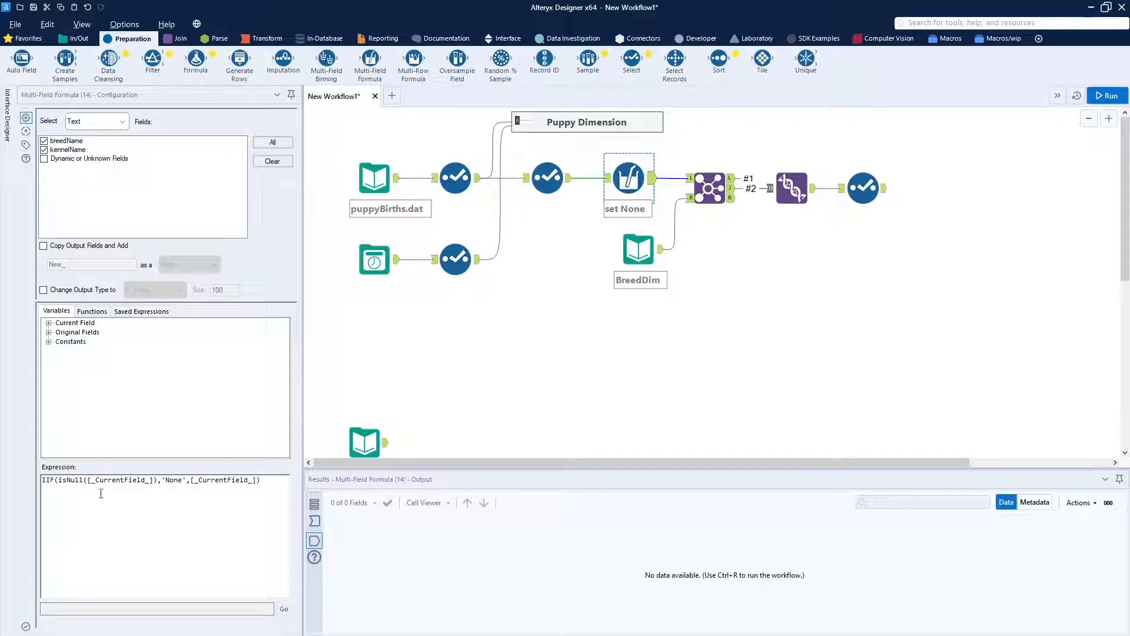
pyautogui.click(49, 322)
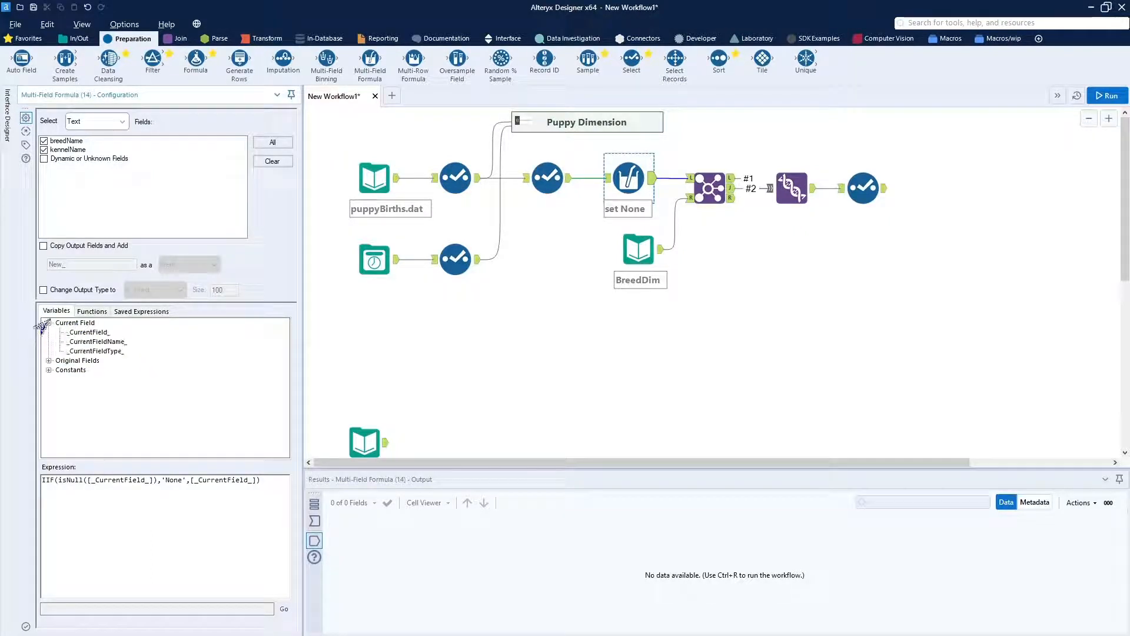
pyautogui.click(90, 312)
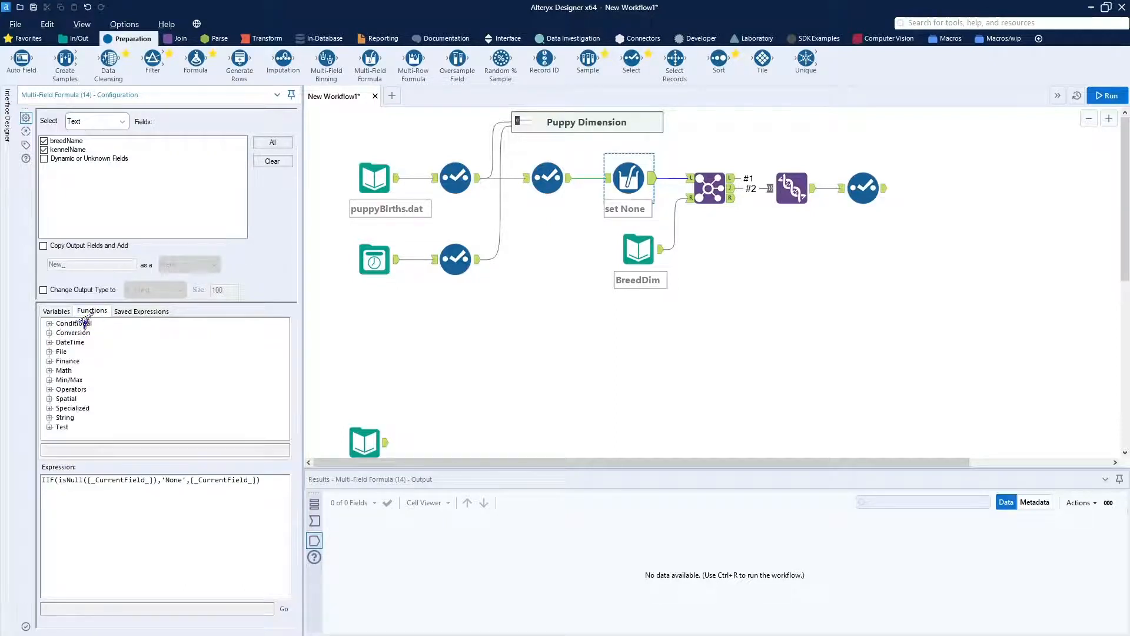
pyautogui.click(53, 314)
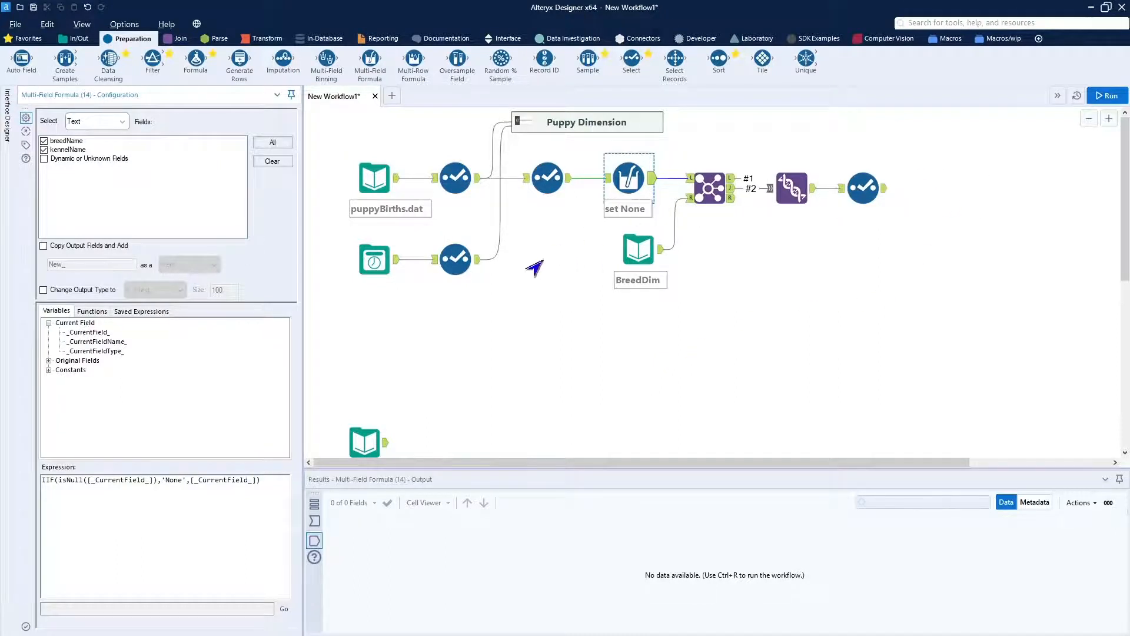
# Align BreedDim beneath set None and run the workflow to inspect the Join's left input and unmatched left records.
pyautogui.moveTo(636, 249); pyautogui.dragTo(625, 249)
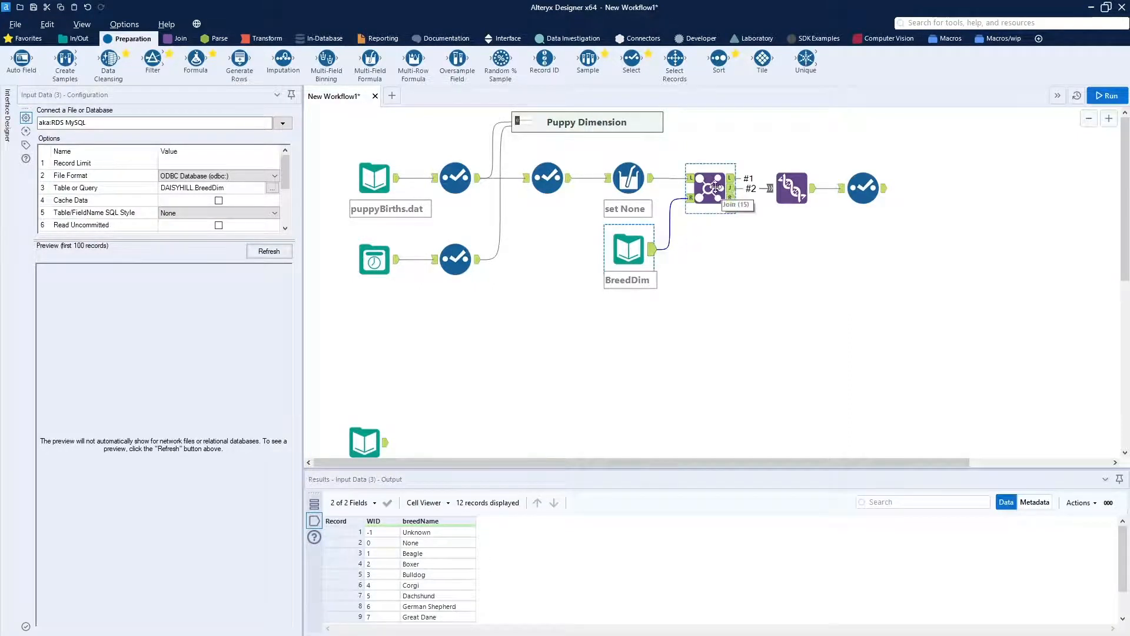
pyautogui.click(780, 182)
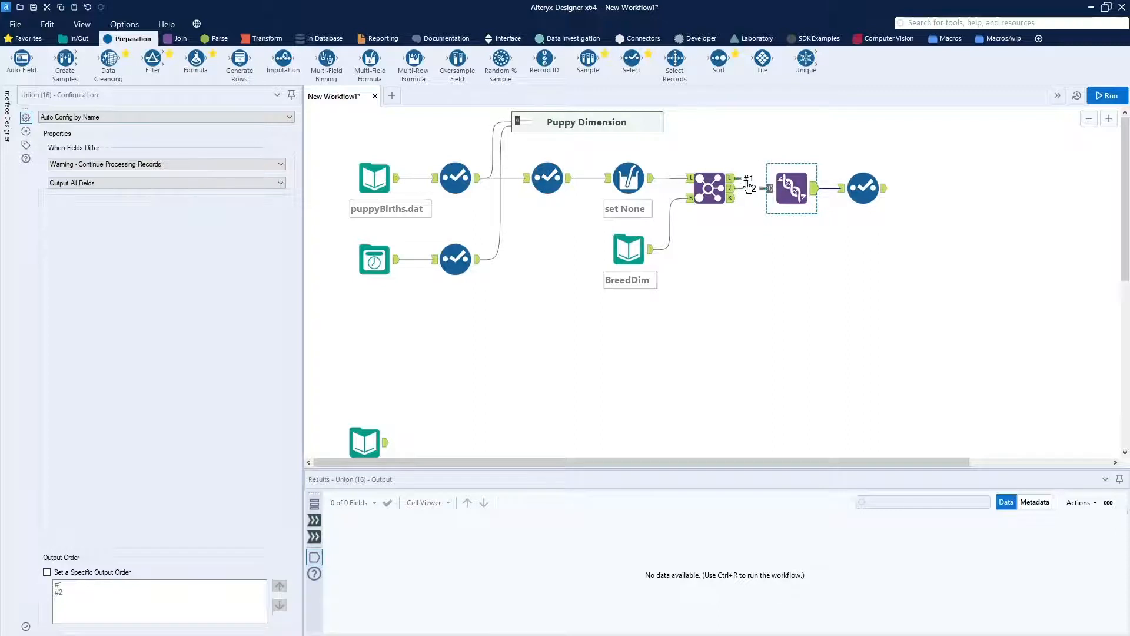
pyautogui.click(1098, 100)
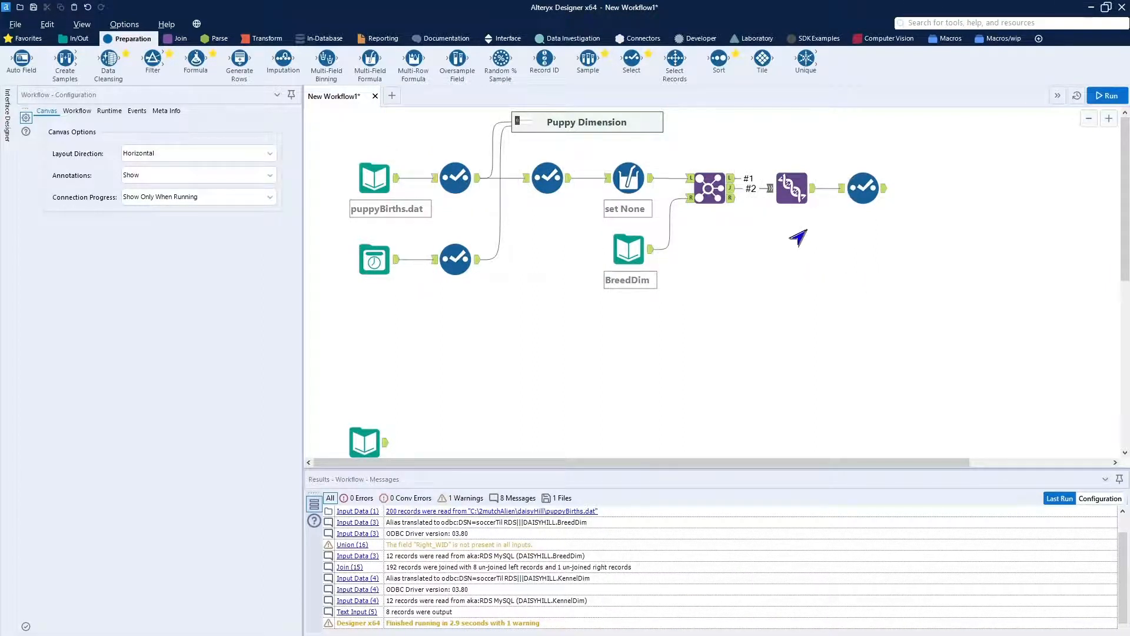
pyautogui.click(694, 184)
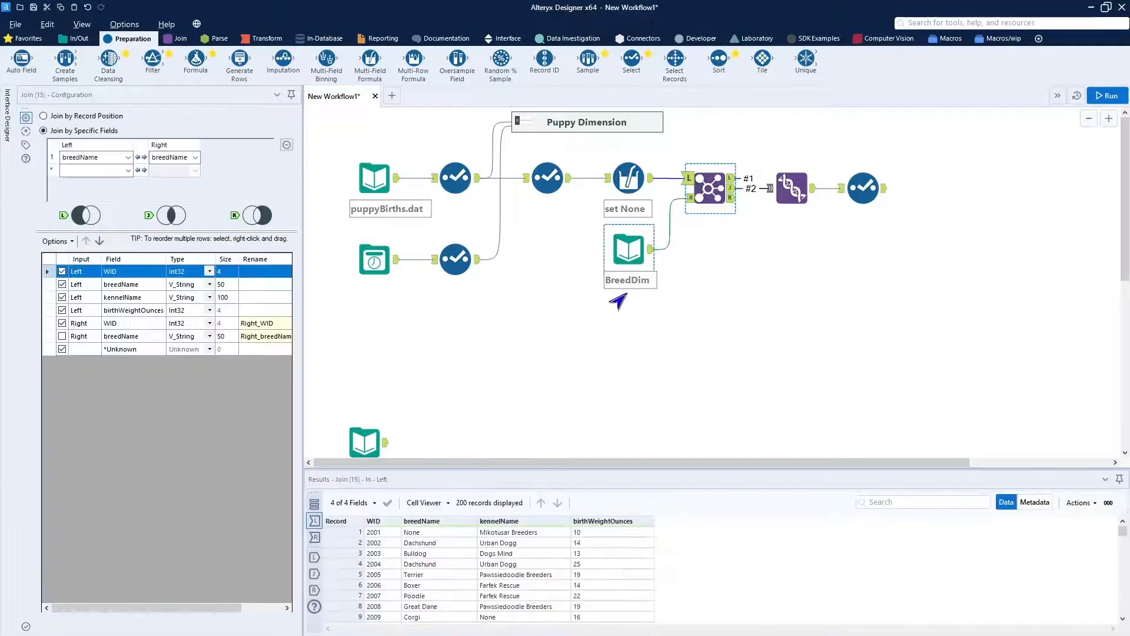
pyautogui.click(732, 179)
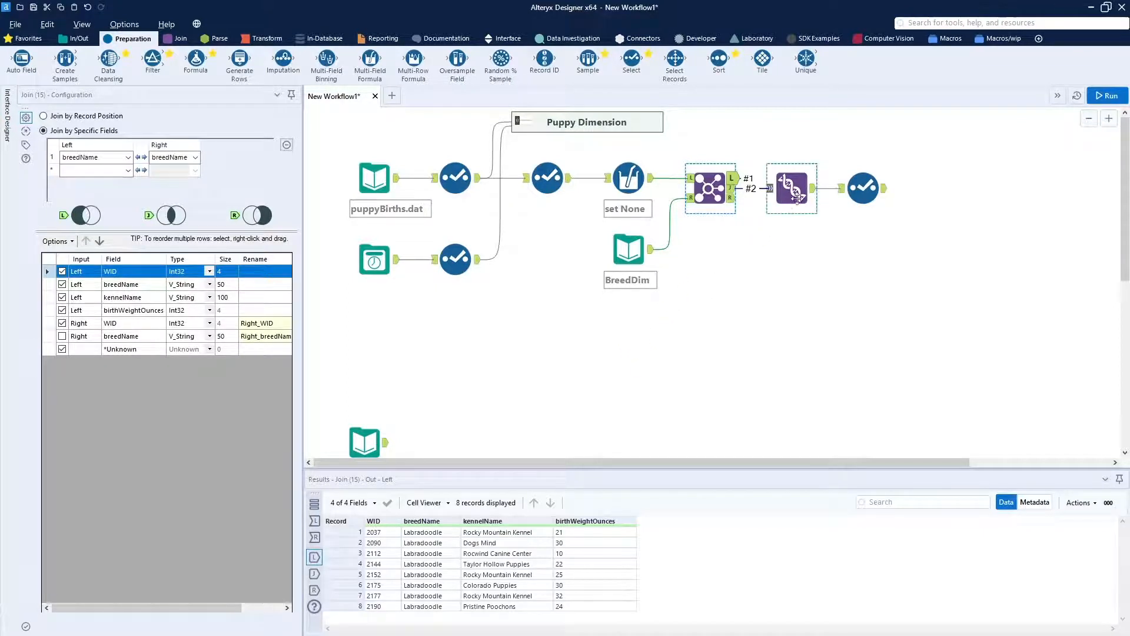
# Review the breedWID, kennelName and birthWeightOunces records leaving the Select that follows the Union.
pyautogui.click(886, 190)
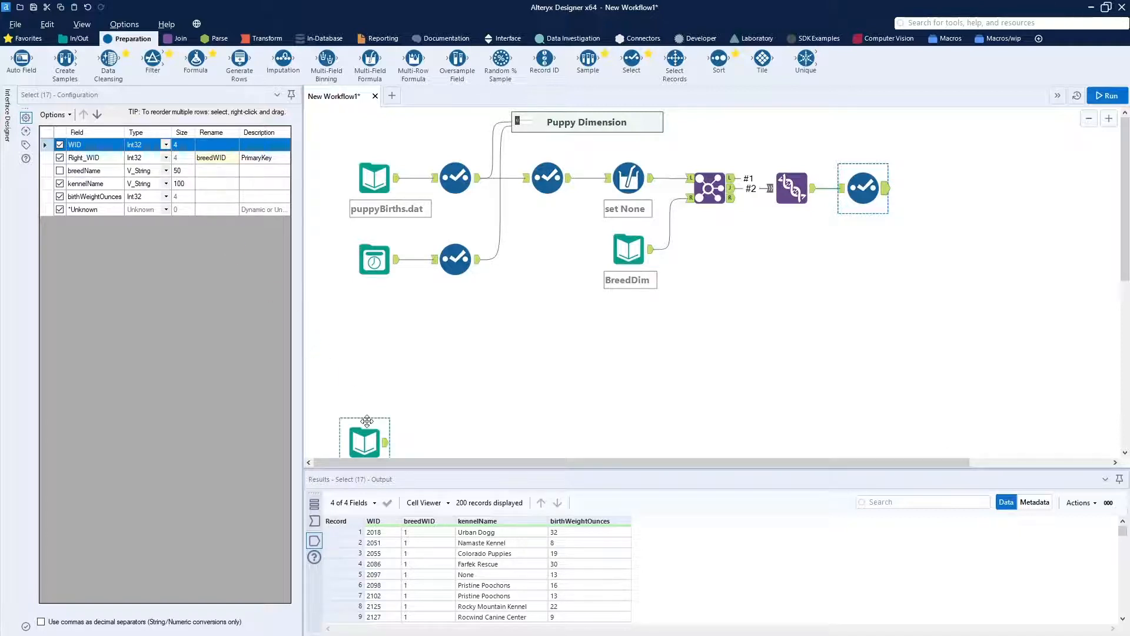
pyautogui.scroll(-9, 482, 550)
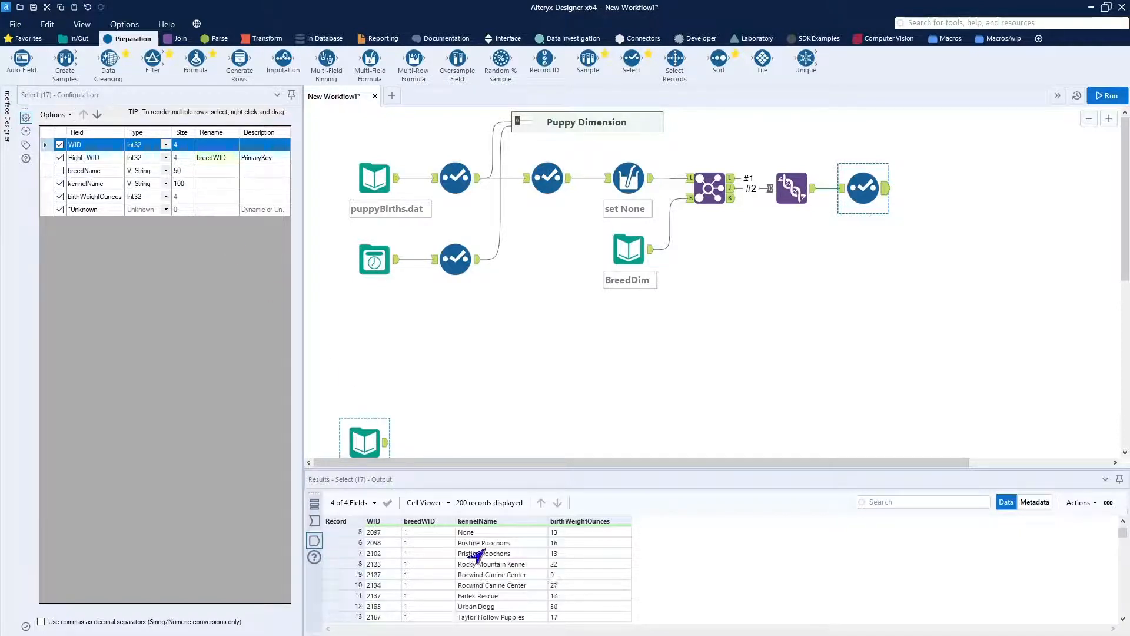
pyautogui.scroll(-8, 476, 555)
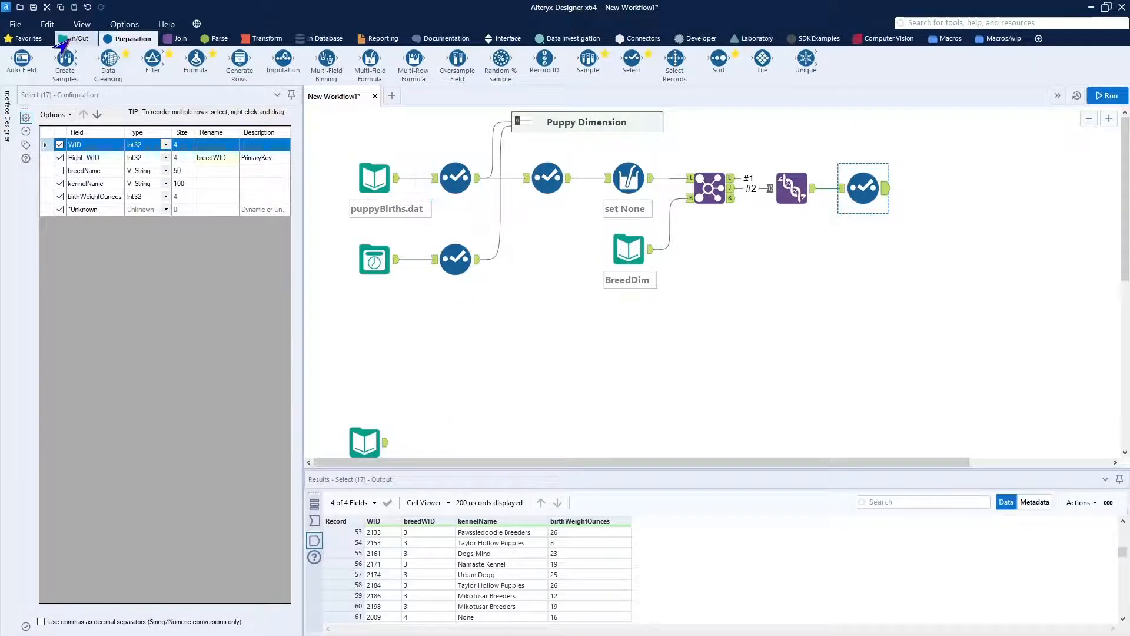
# Attach a Browse to the Select that follows the Union, run the workflow and open the Browse results.
pyautogui.click(75, 38)
pyautogui.moveTo(22, 63); pyautogui.dragTo(953, 188)
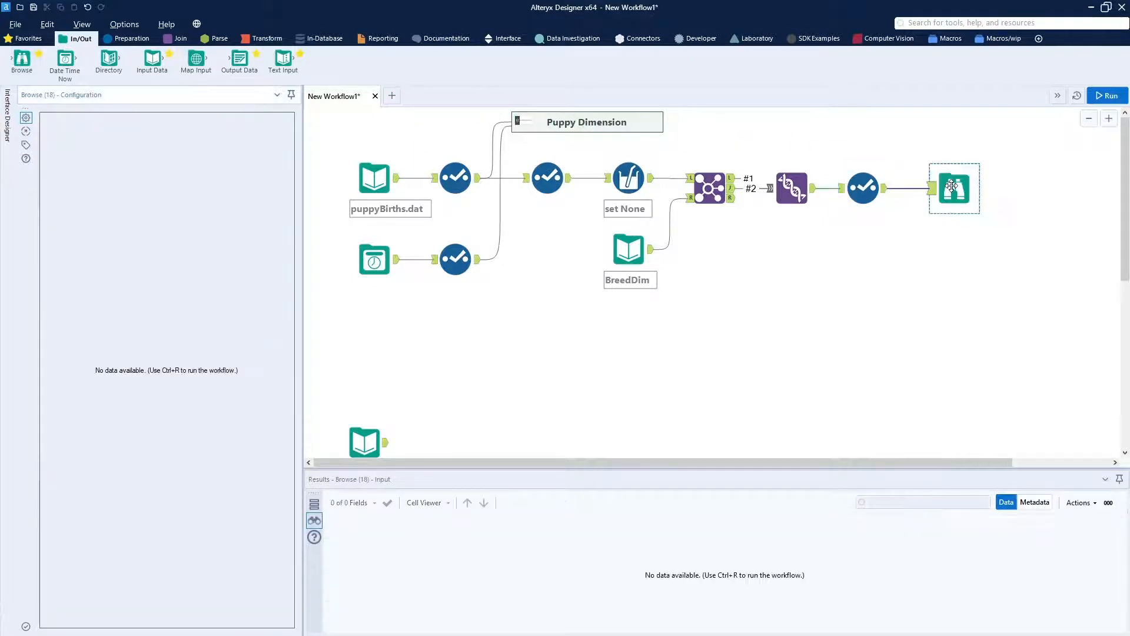
pyautogui.click(1098, 98)
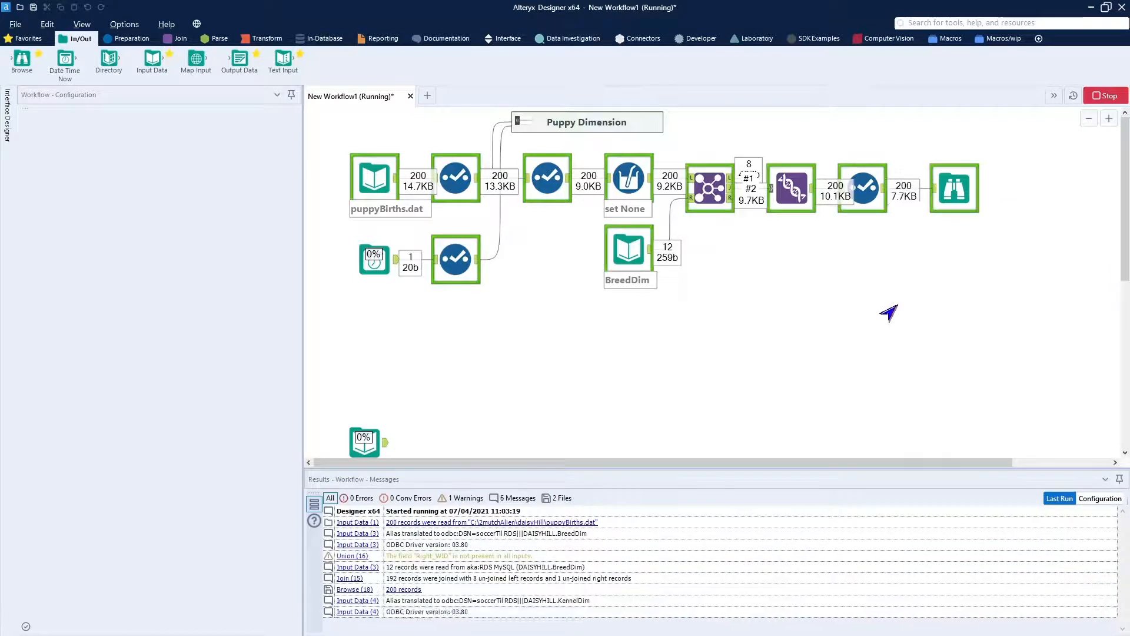
pyautogui.click(951, 190)
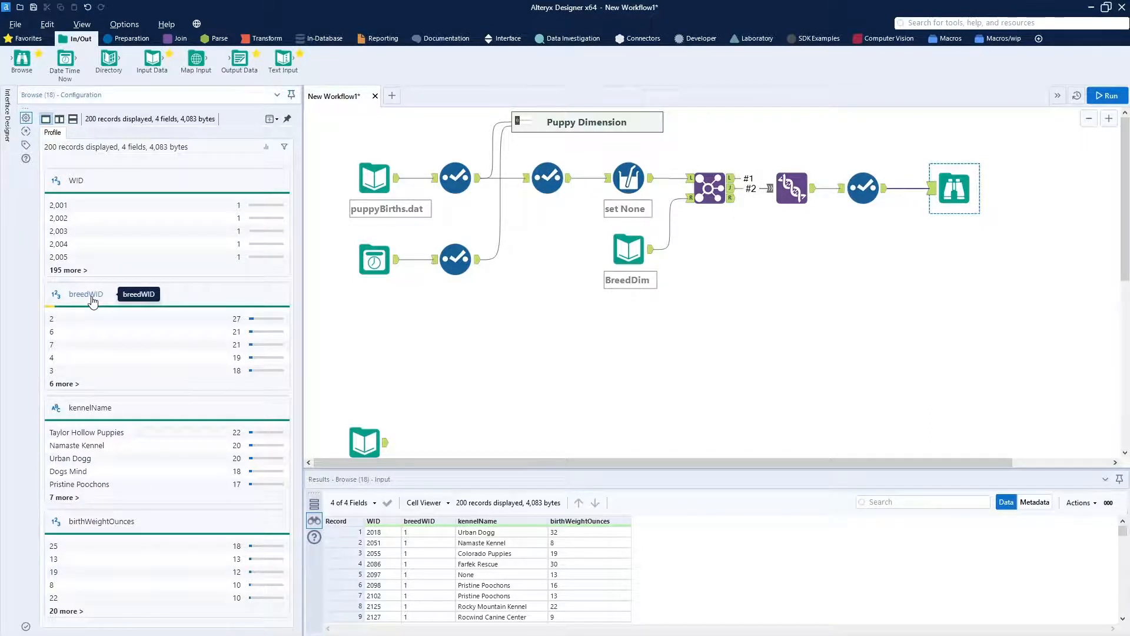
# Examine the breedWID profile's summary, value statistics and top values, and remove the Browse from the workflow.
pyautogui.click(86, 294)
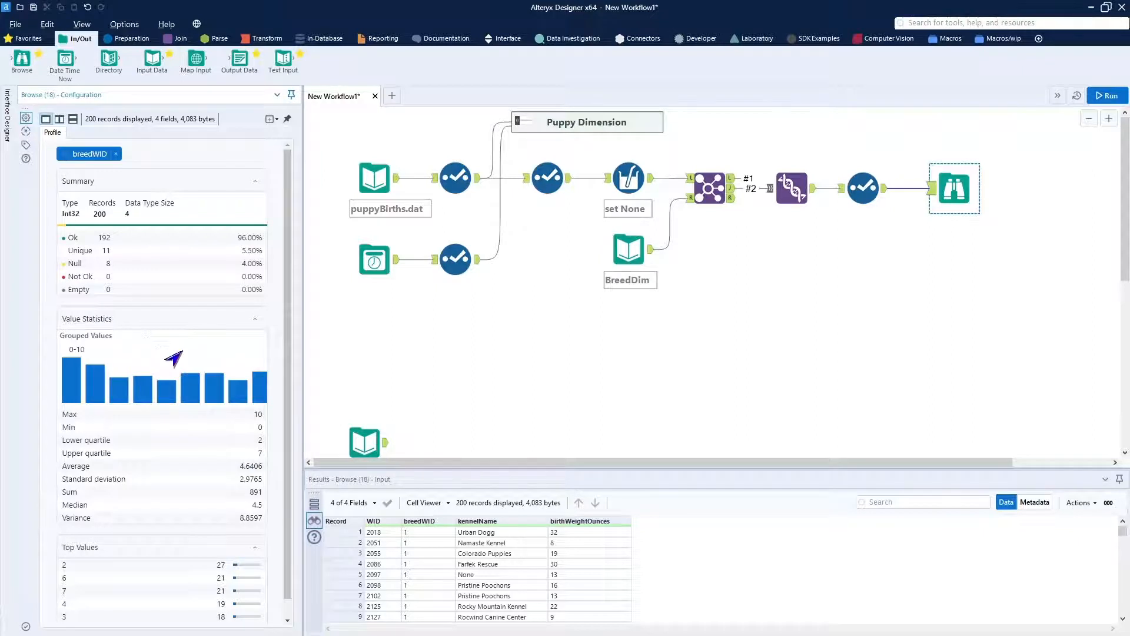
pyautogui.scroll(-1, 205, 512)
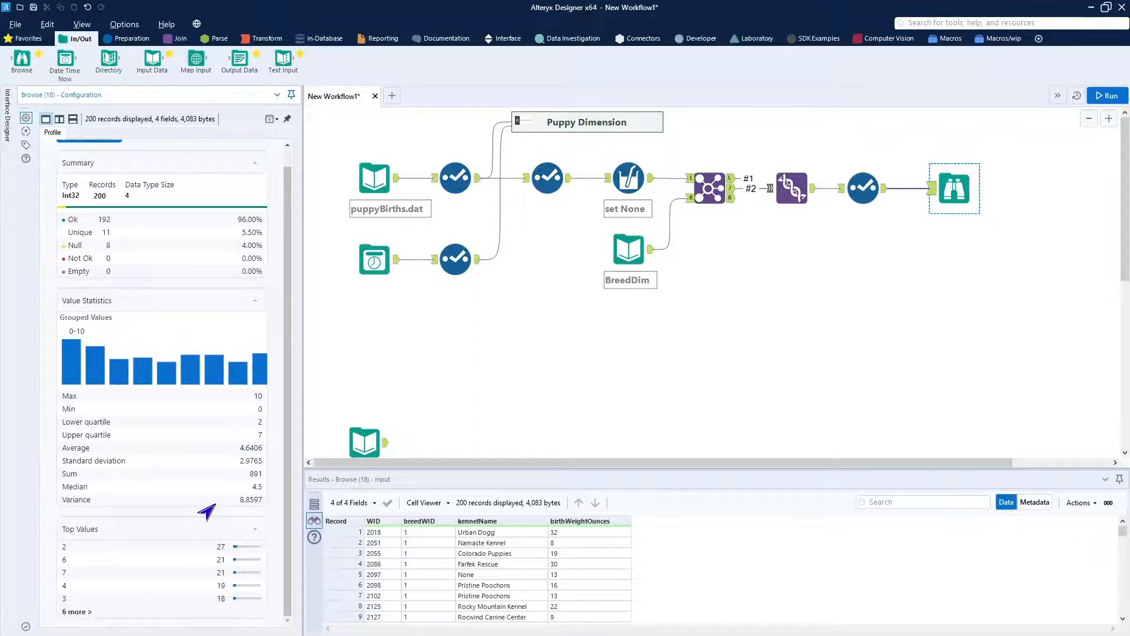
pyautogui.scroll(1, 206, 511)
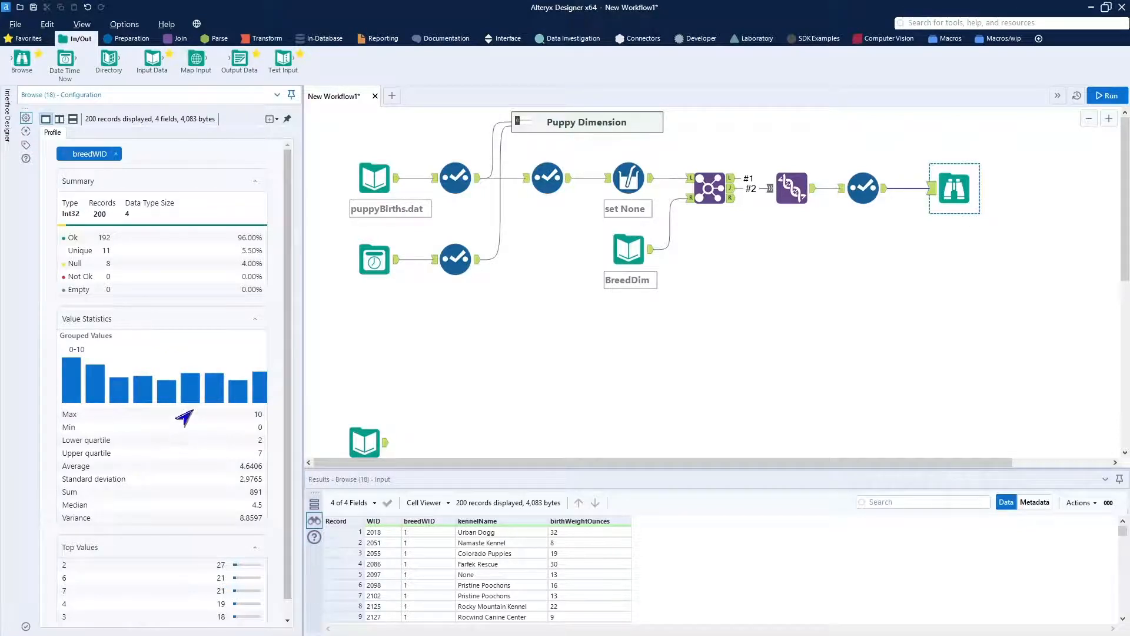
pyautogui.moveTo(63, 229)
pyautogui.click(959, 194)
pyautogui.press('Delete')
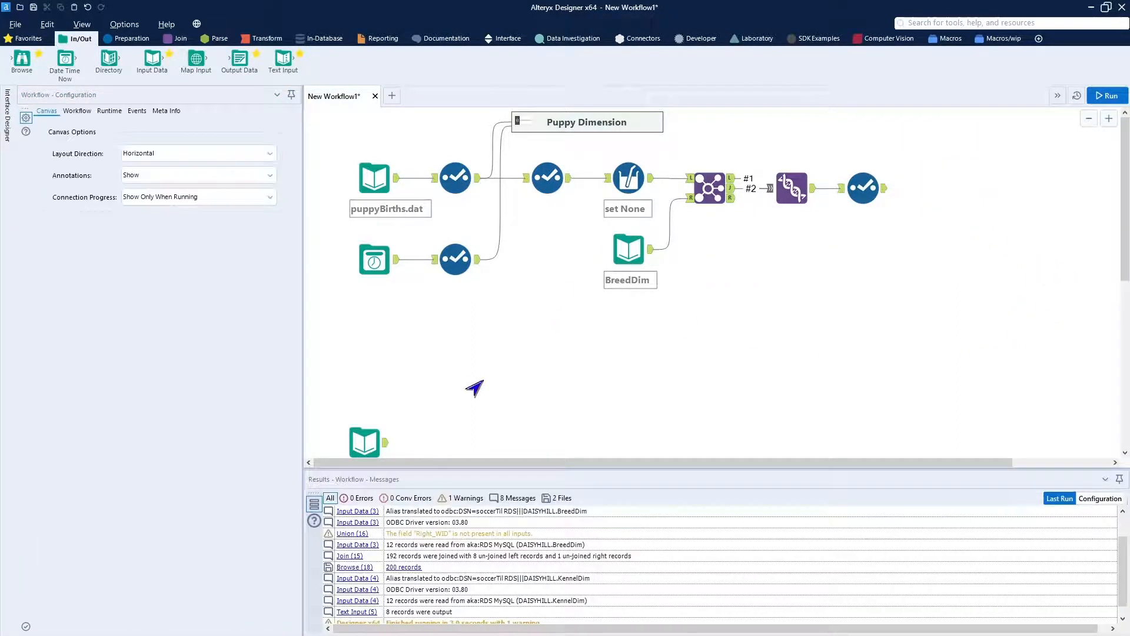
# Place the KennelDim input directly below the Select that ends the breed lookup.
pyautogui.click(364, 442)
pyautogui.moveTo(363, 442); pyautogui.dragTo(862, 246)
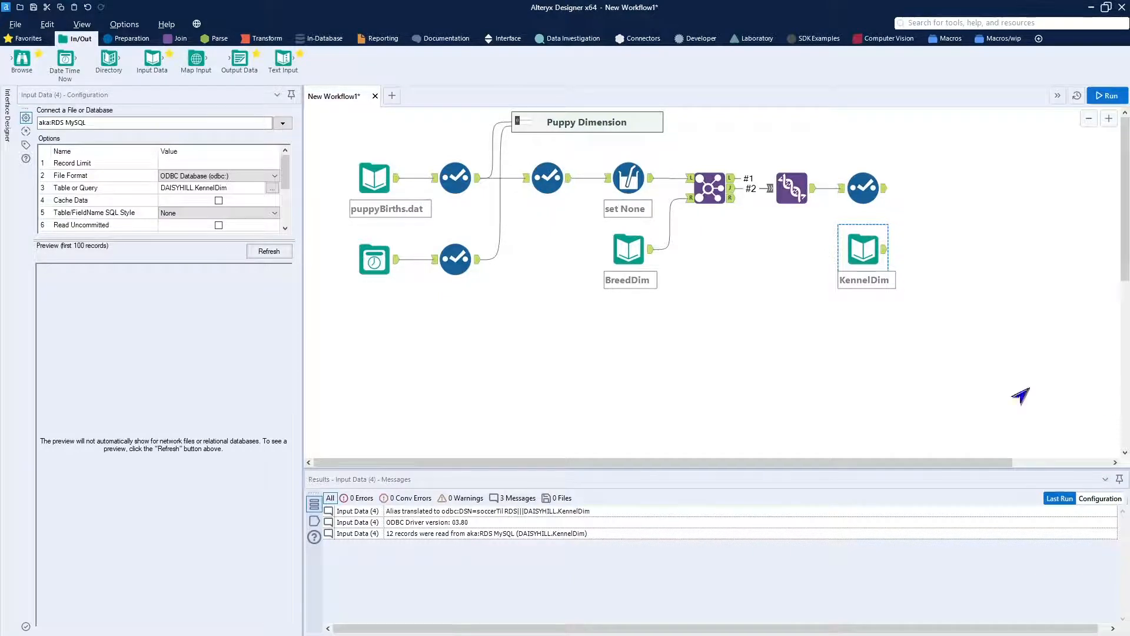
pyautogui.click(776, 365)
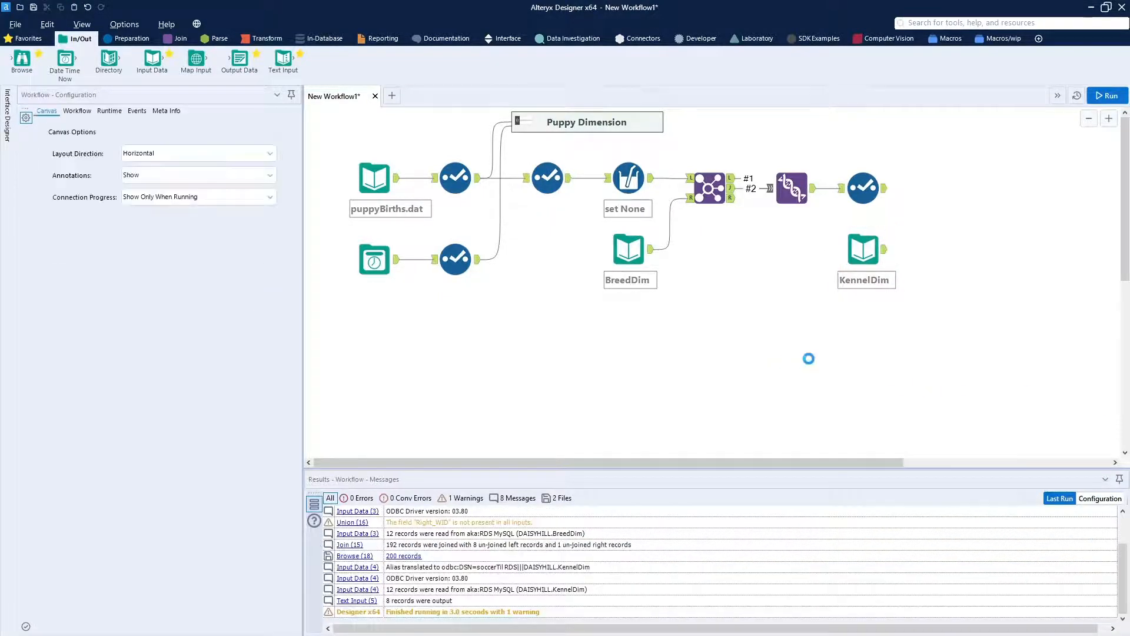
pyautogui.hotkey('ctrl', 'r')
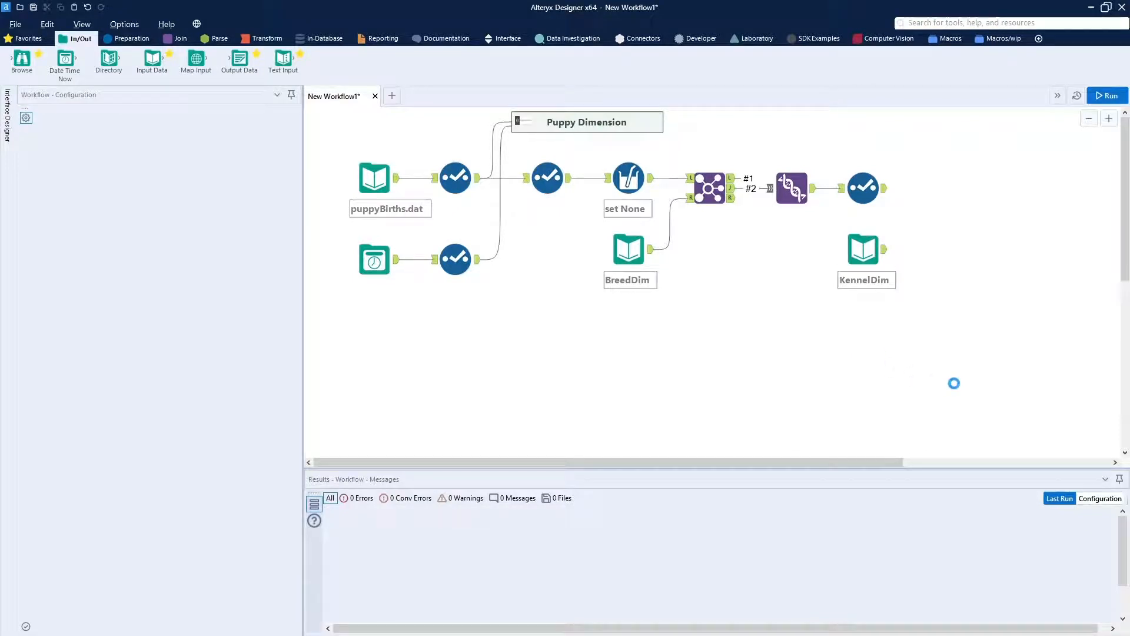
pyautogui.hotkey('ctrl', 'v')
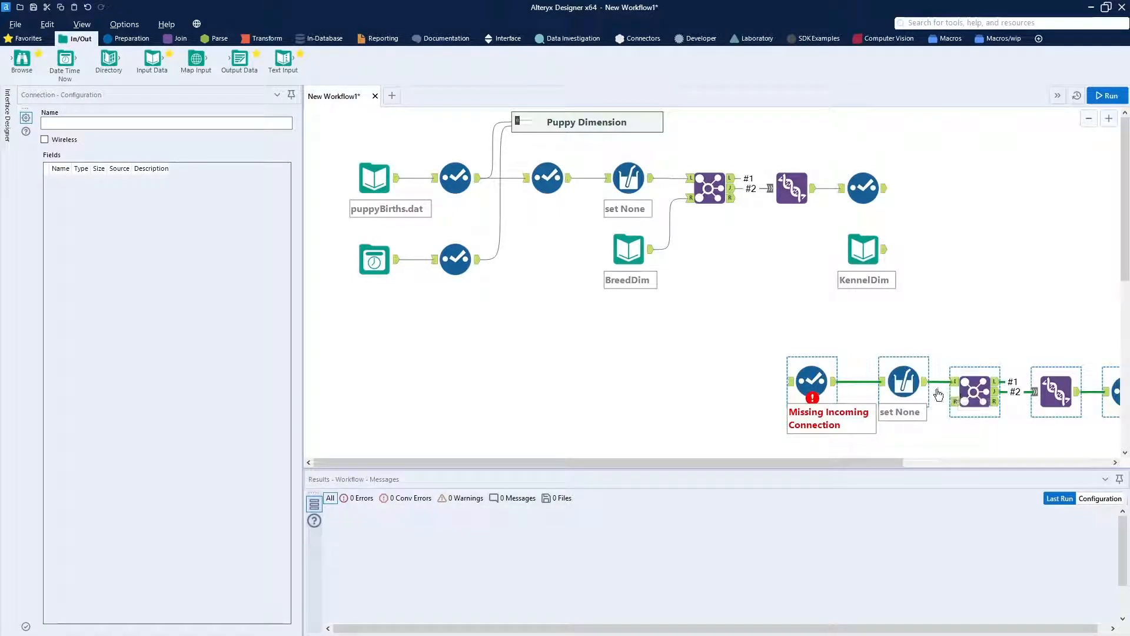
pyautogui.hotkey('ctrl', 'z')
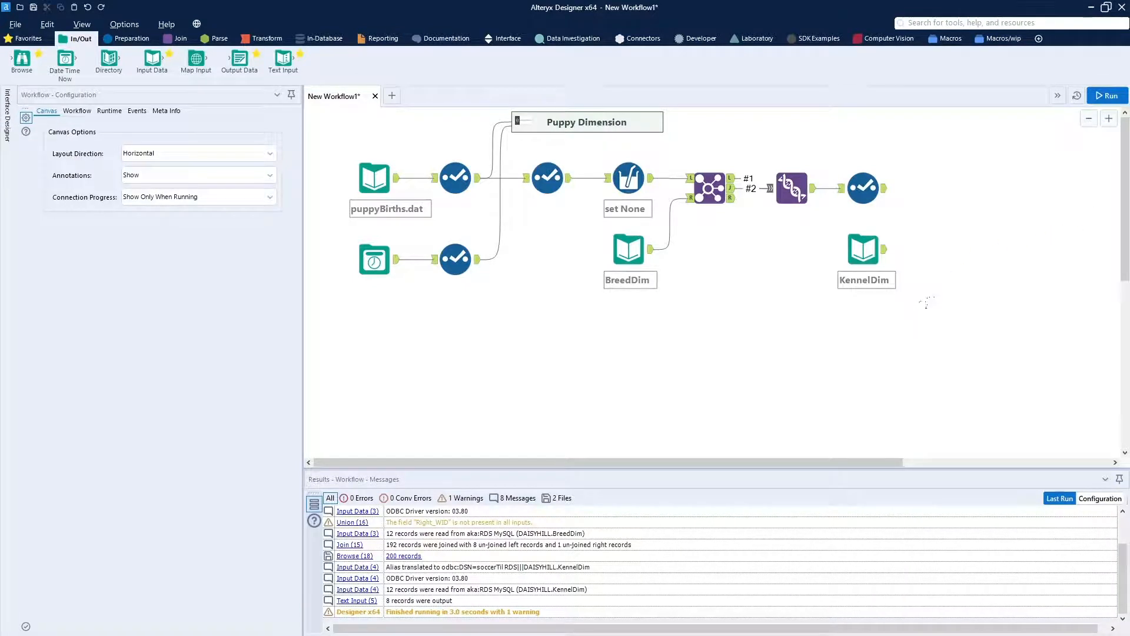
# Paste the copied Join, Union and Select after the breed lookup's Select, and connect KennelDim to the Join's right input.
pyautogui.click(926, 303)
pyautogui.hotkey('ctrl', 'v')
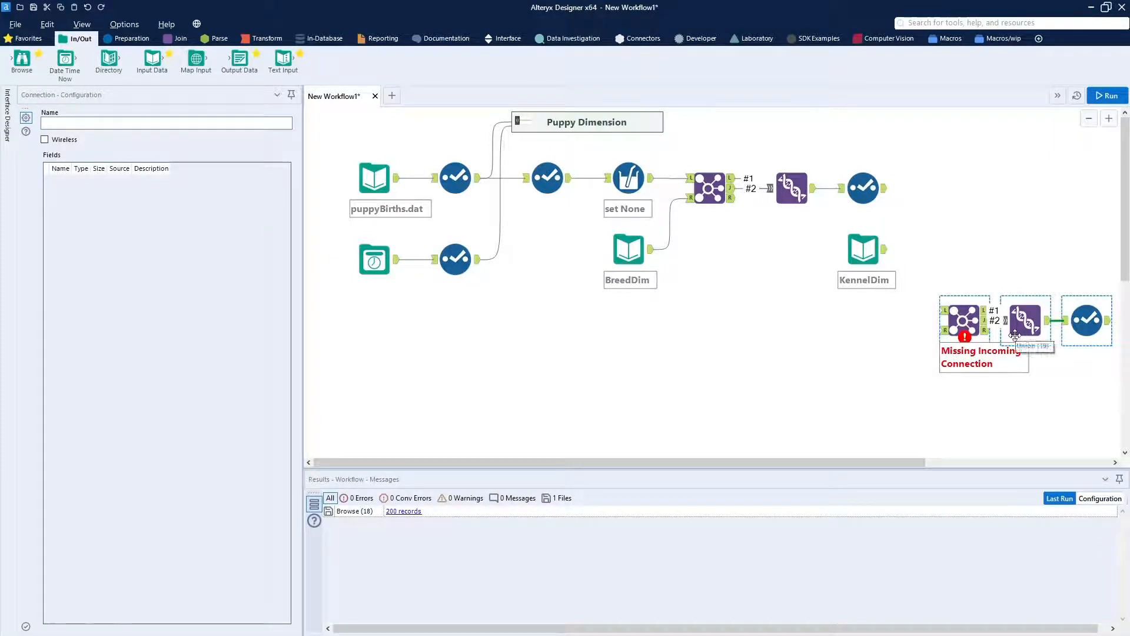
pyautogui.moveTo(968, 324); pyautogui.dragTo(942, 198)
pyautogui.click(959, 295)
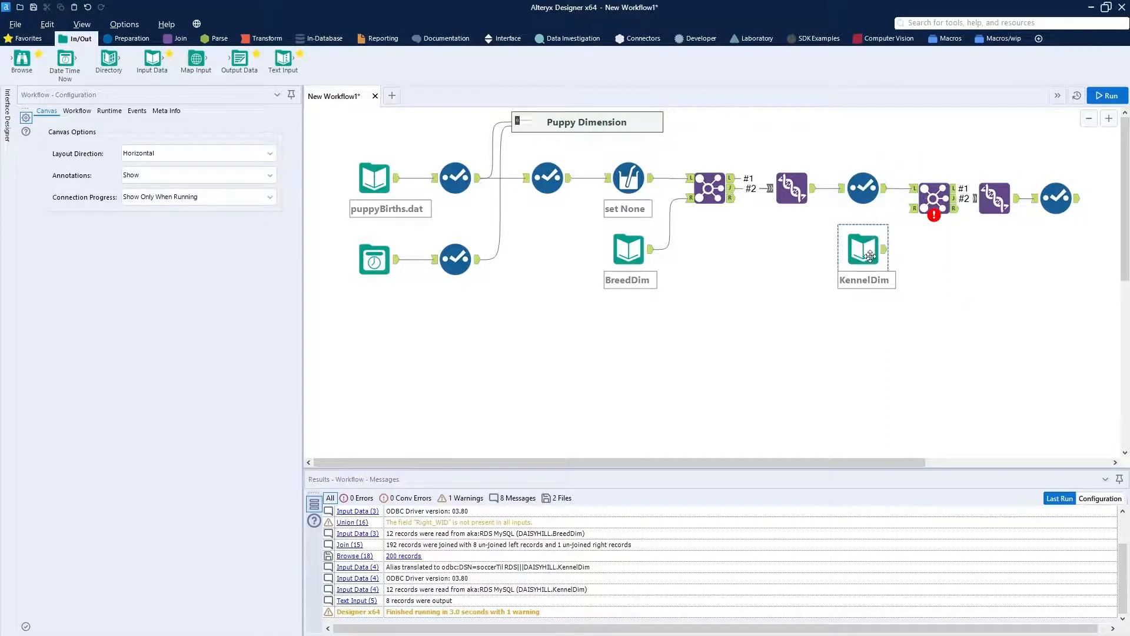
pyautogui.moveTo(883, 250); pyautogui.dragTo(914, 209)
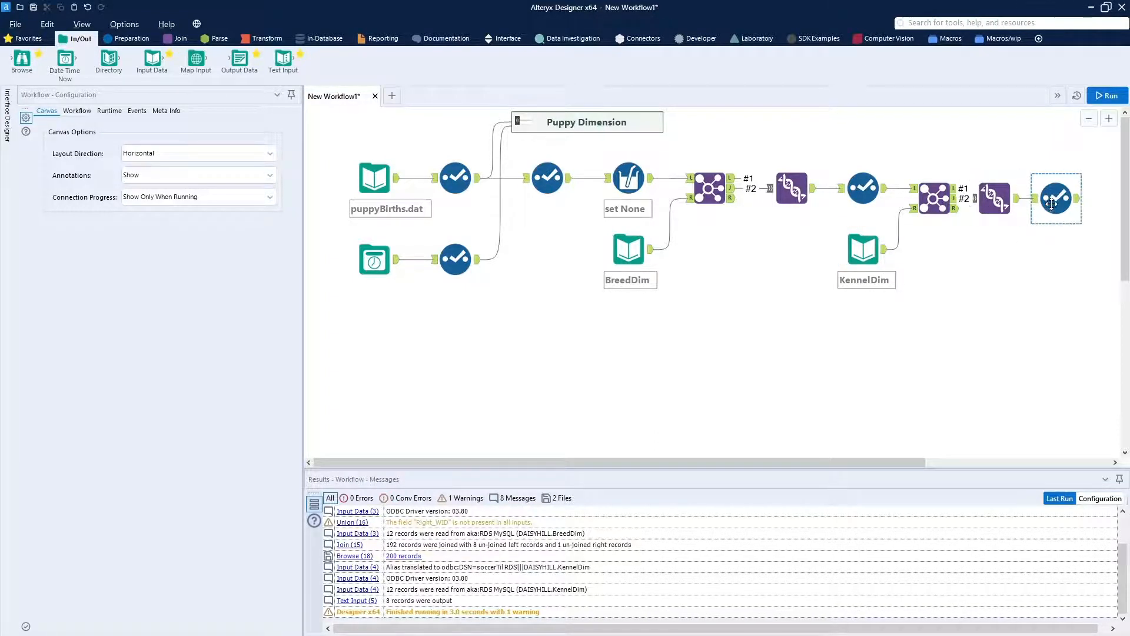
# Check the field choices of the Select ending the kennel lookup, attach a Browse to it and run the workflow.
pyautogui.moveTo(855, 469); pyautogui.dragTo(949, 471)
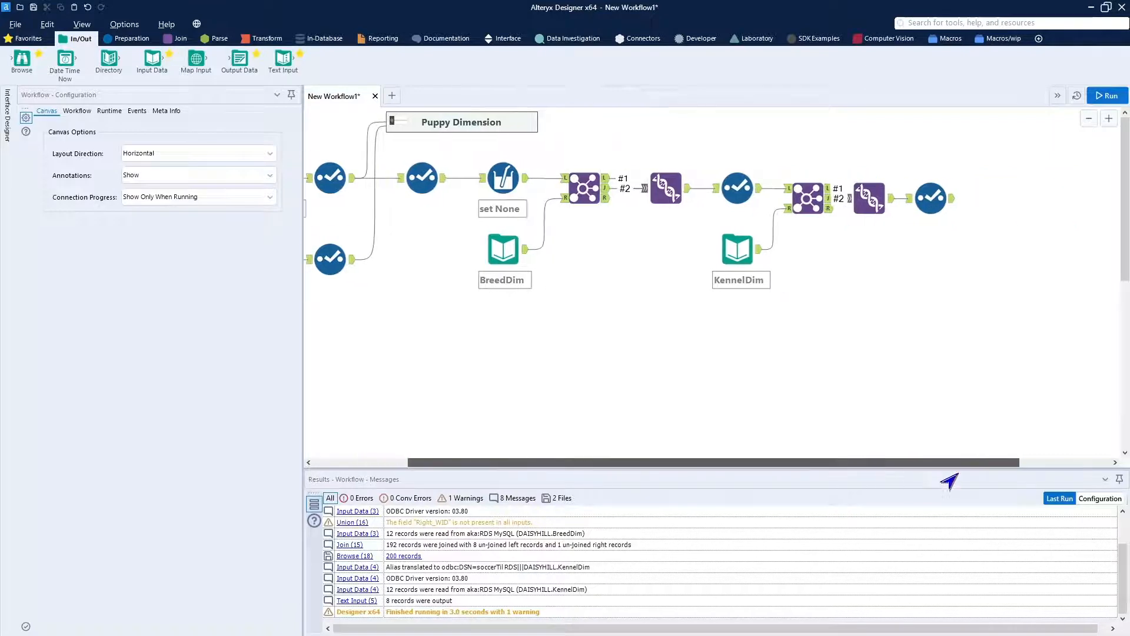
pyautogui.click(935, 196)
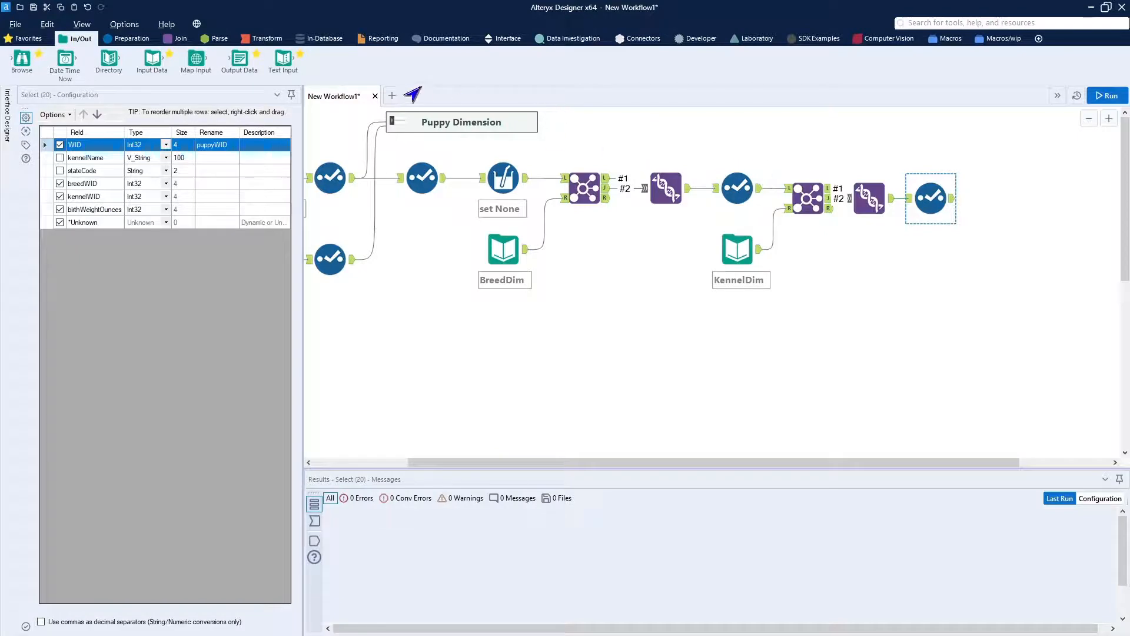
pyautogui.moveTo(22, 59); pyautogui.dragTo(1009, 203)
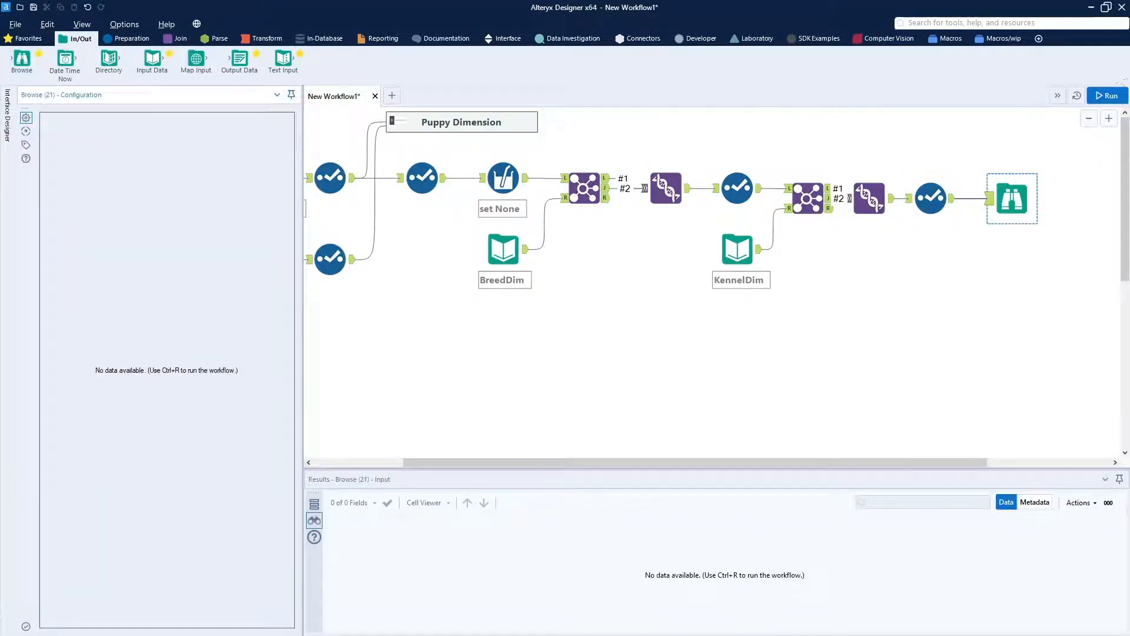
pyautogui.click(1104, 98)
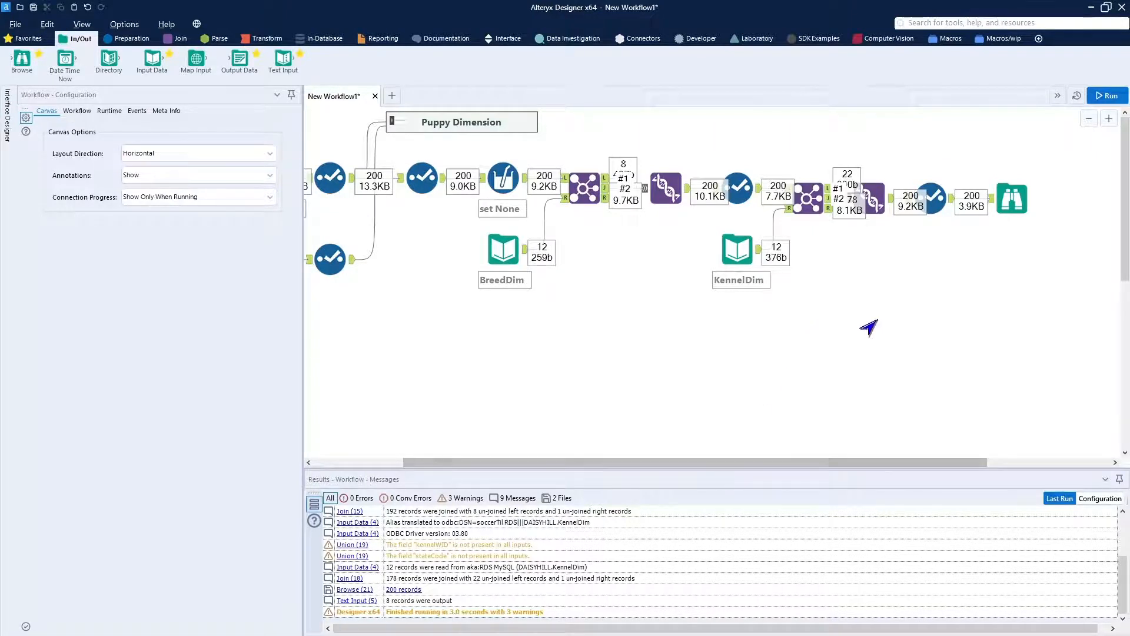
# Examine the Browse's field profiles and the kennelWID summary, including its null values.
pyautogui.click(1024, 219)
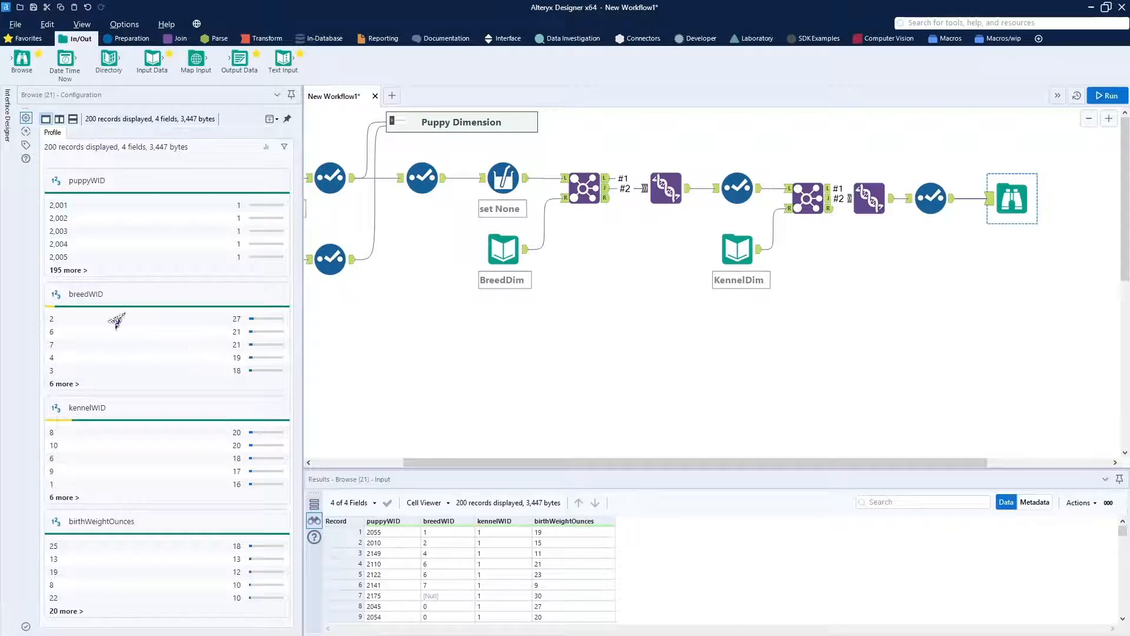
pyautogui.moveTo(103, 422)
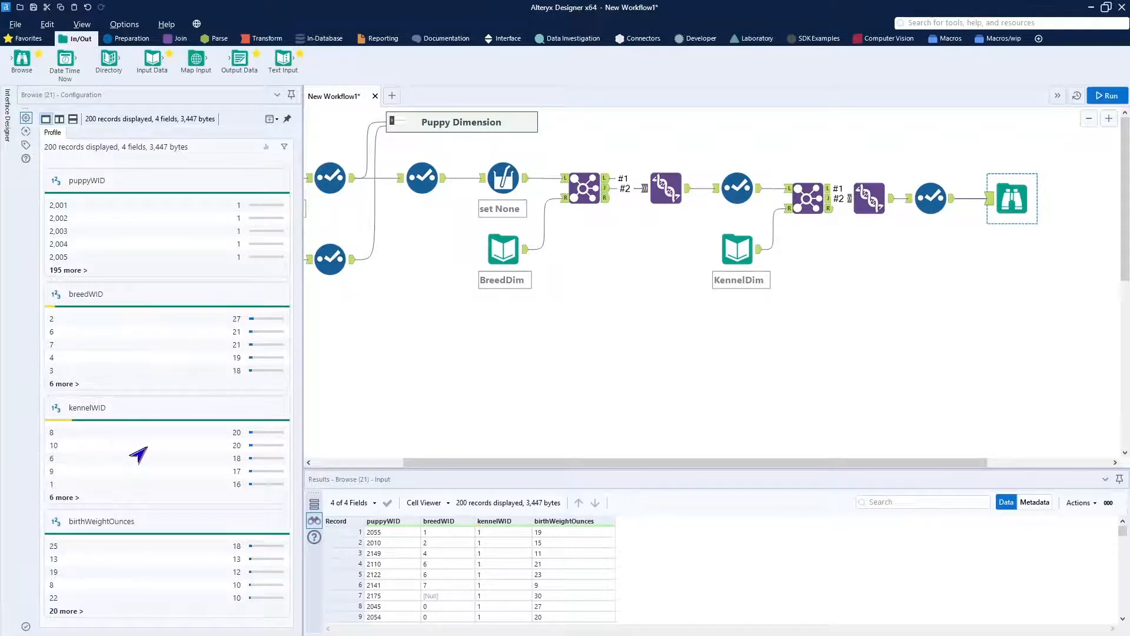
pyautogui.click(91, 412)
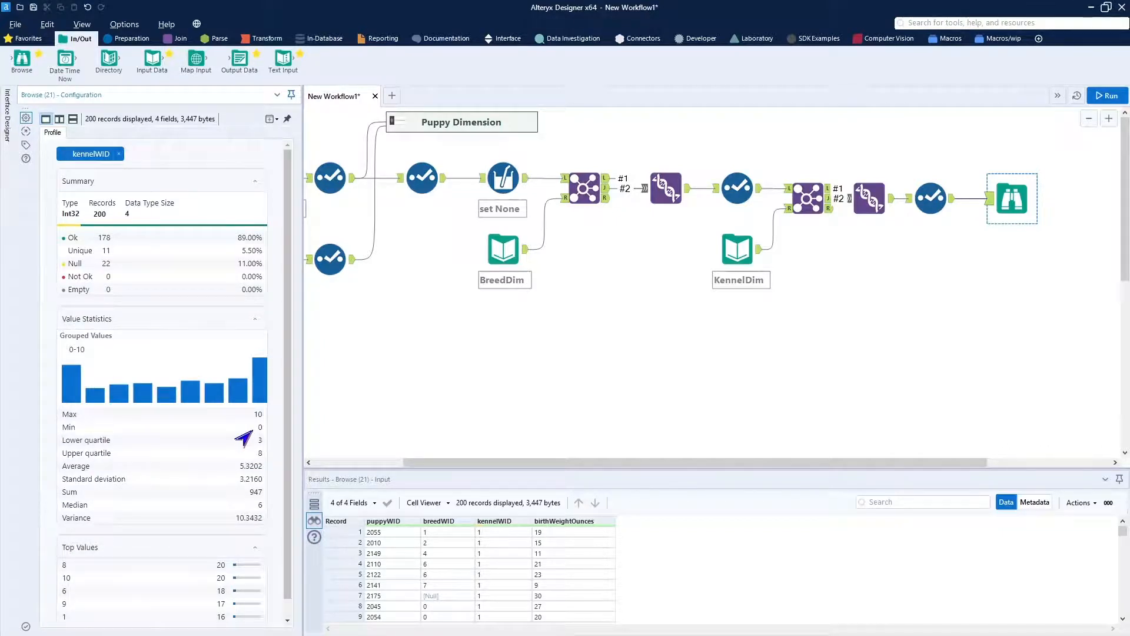
pyautogui.moveTo(66, 226)
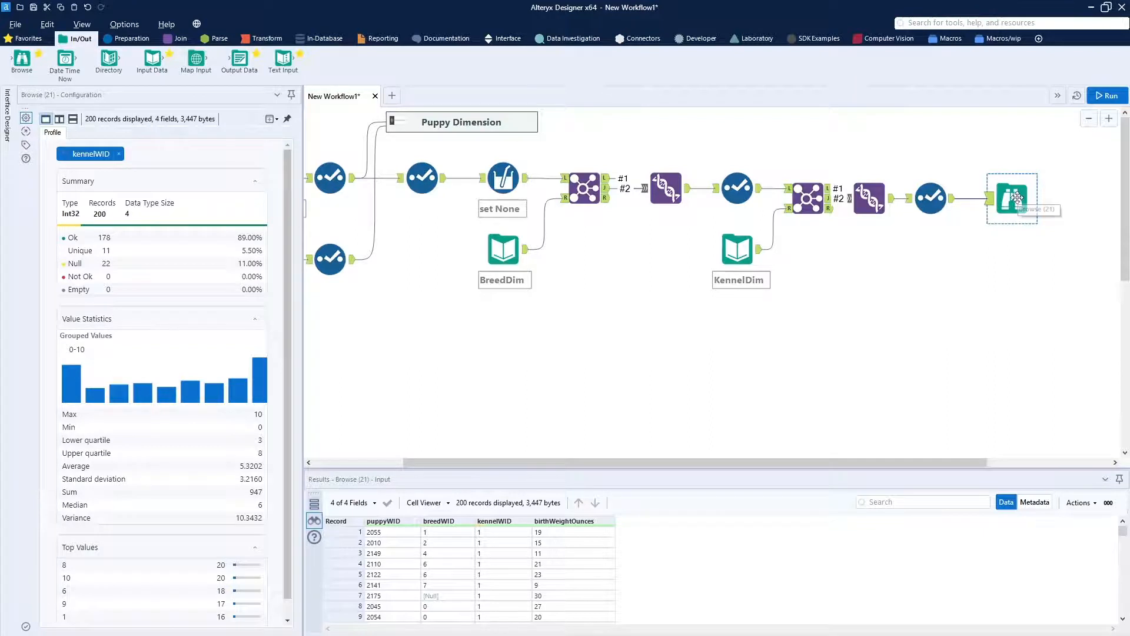
# Make room before the Browse and insert the copied set Unknown Multi-Field Formula between the last Select and the Browse.
pyautogui.moveTo(1017, 197); pyautogui.dragTo(1068, 197)
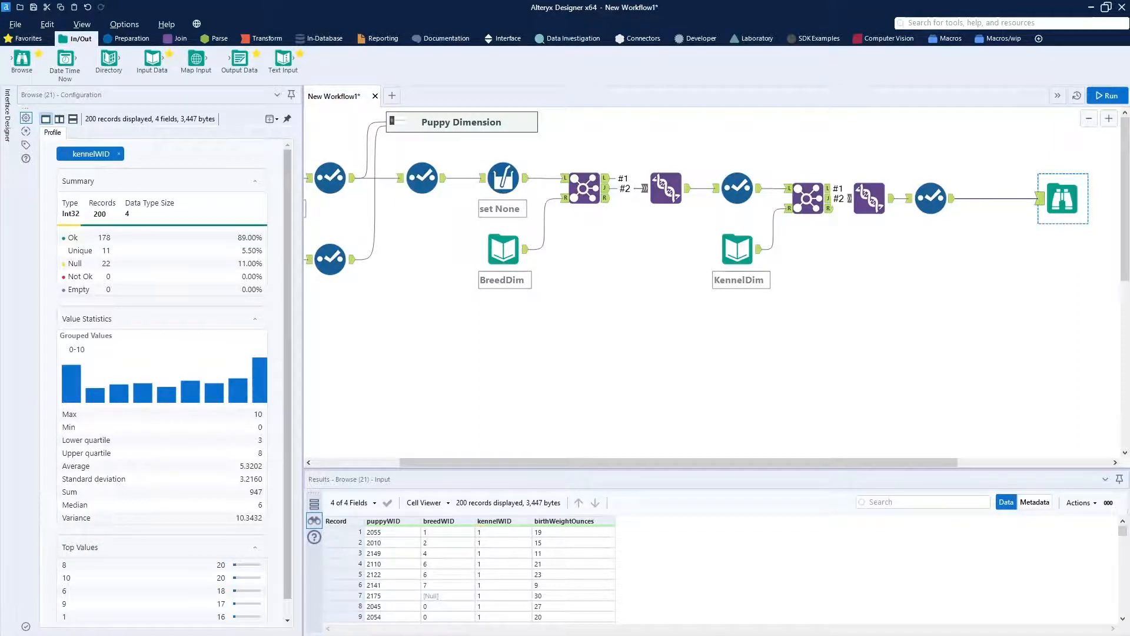
pyautogui.rightClick(922, 330)
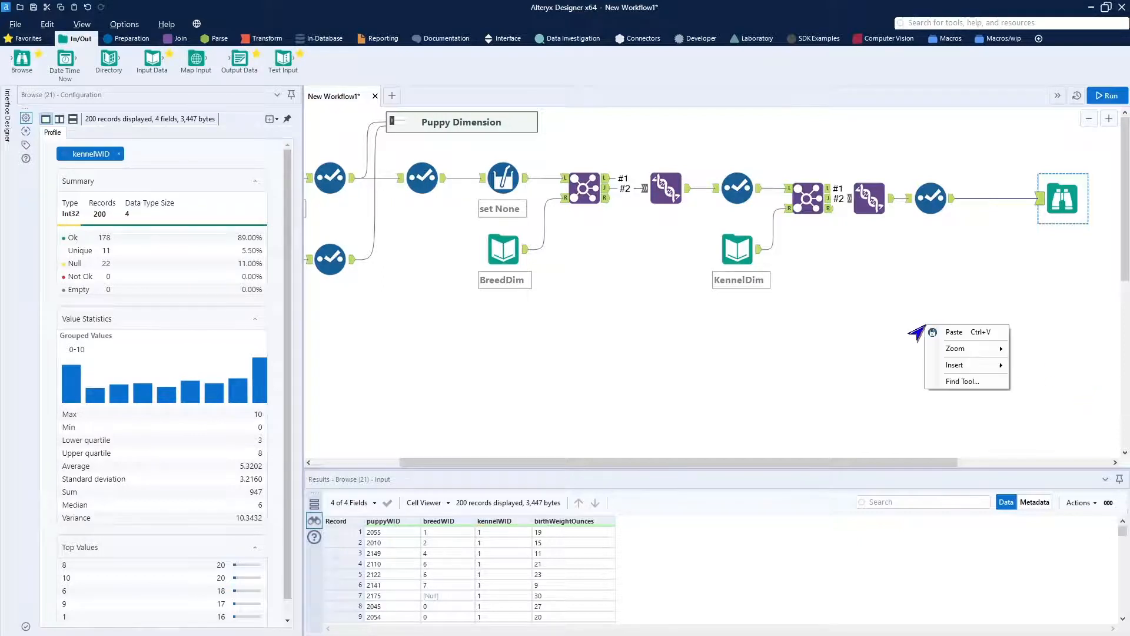
pyautogui.click(957, 328)
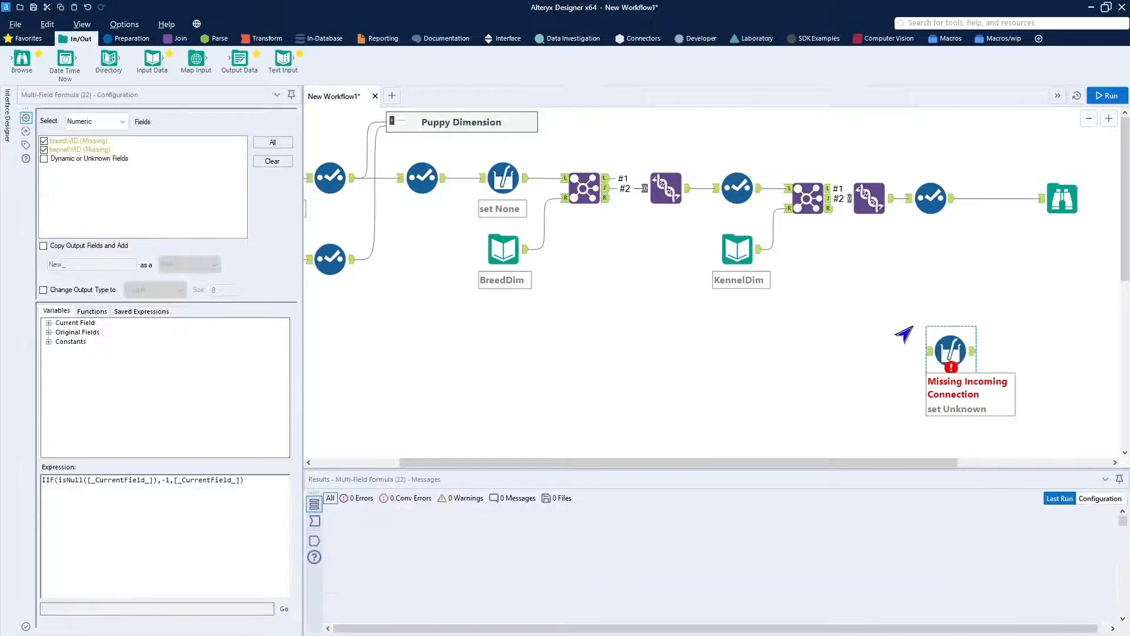
pyautogui.moveTo(975, 351); pyautogui.dragTo(996, 199)
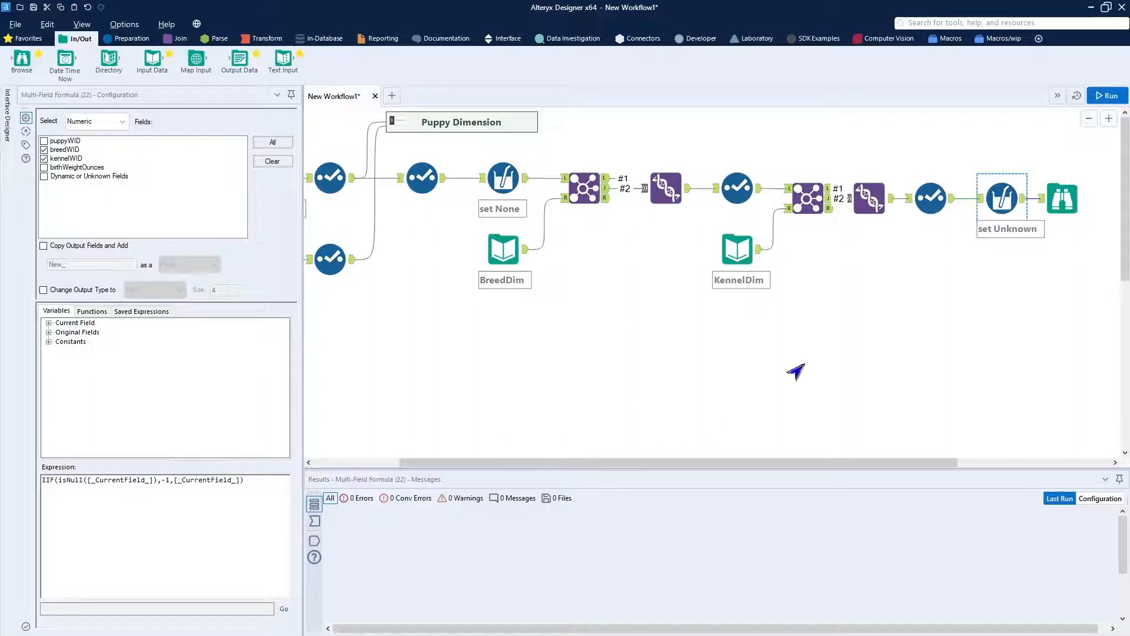
# Run the workflow and check the Browse for -1 values in breedWID and kennelWID.
pyautogui.click(1101, 99)
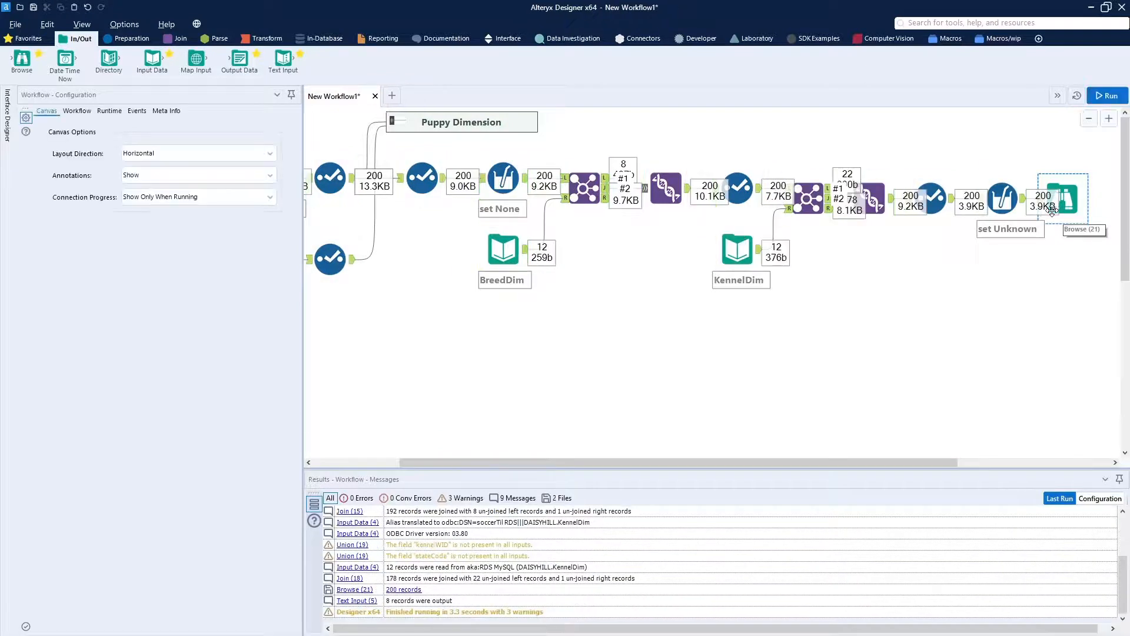
pyautogui.click(1071, 204)
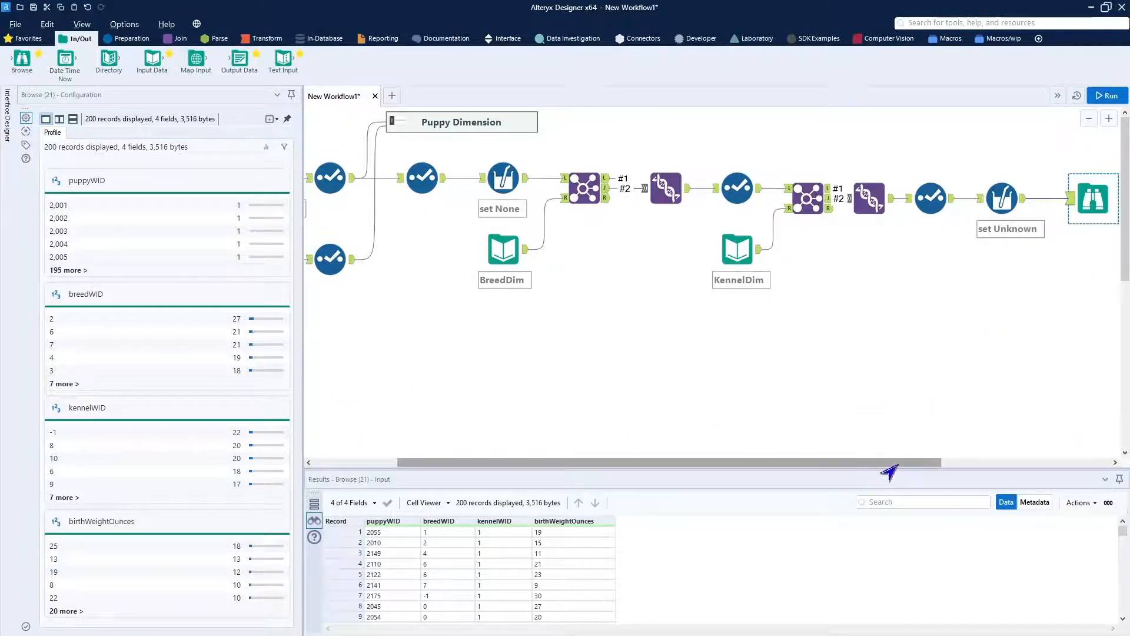
# Move the Browse farther away from set Unknown to open a gap between them.
pyautogui.click(791, 404)
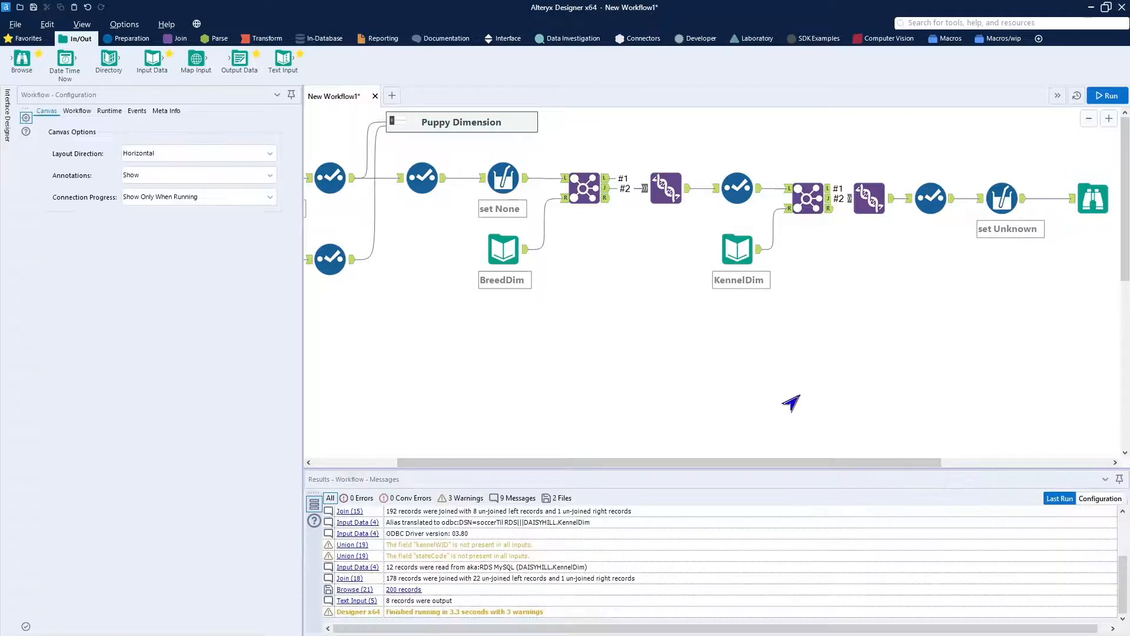
pyautogui.scroll(-1, 791, 404)
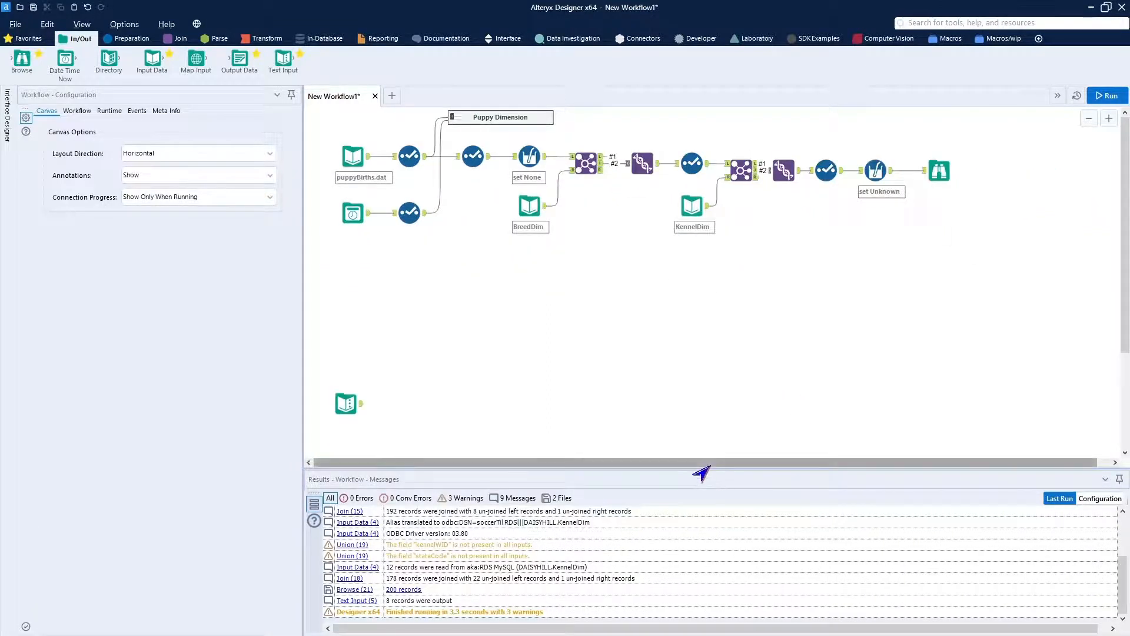
pyautogui.moveTo(940, 171); pyautogui.dragTo(989, 170)
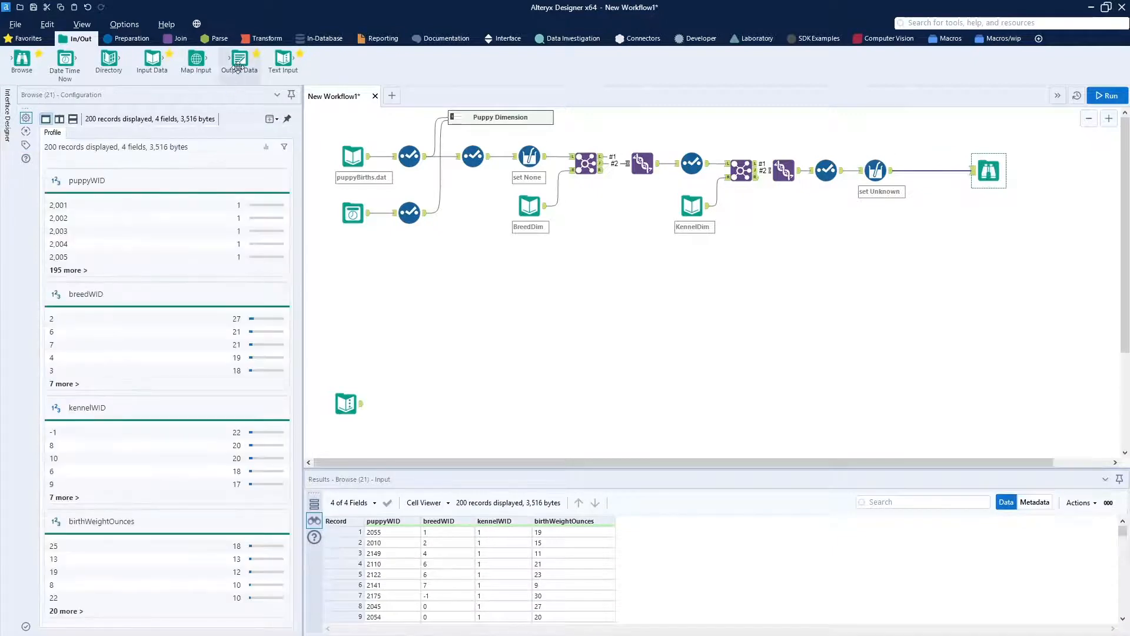
# Insert Append Fields between set Unknown and the Browse, and connect the batchTimestamp Select to its source input.
pyautogui.click(177, 38)
pyautogui.moveTo(26, 64); pyautogui.dragTo(933, 172)
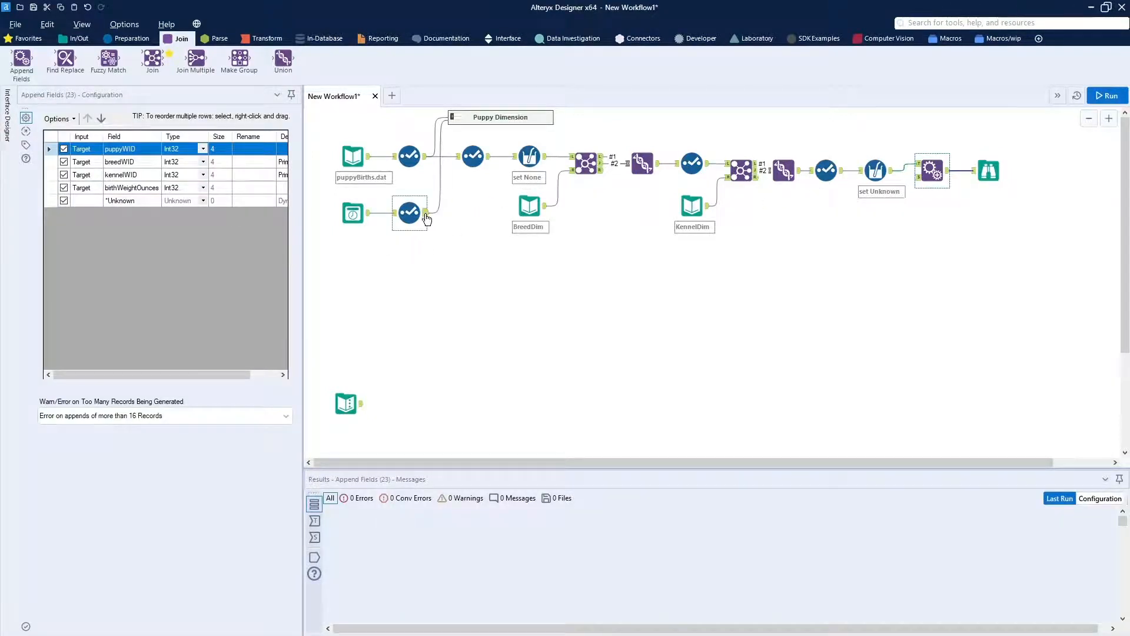
pyautogui.moveTo(425, 213); pyautogui.dragTo(943, 185)
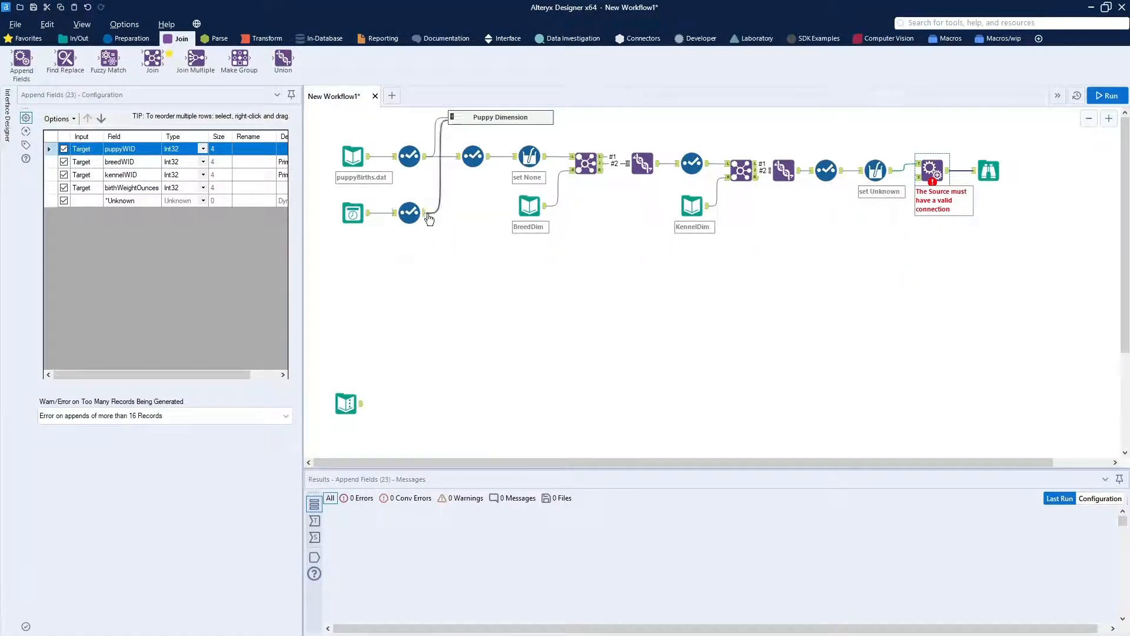
pyautogui.moveTo(426, 214); pyautogui.dragTo(933, 183)
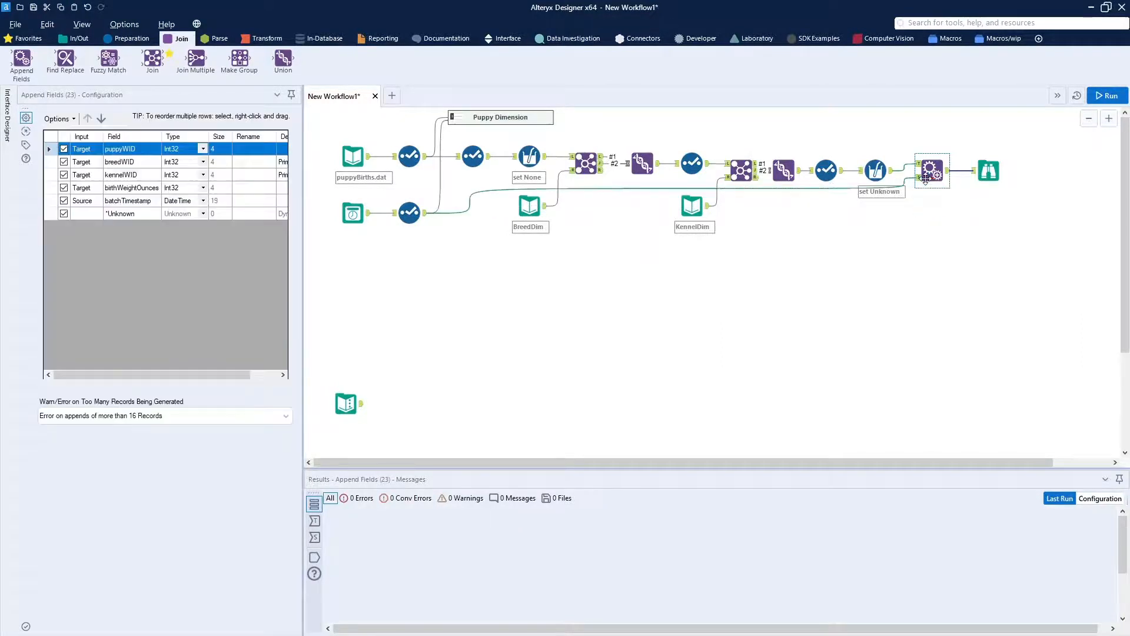
# Run the workflow and check the Browse for the appended batchTimestamp field.
pyautogui.click(1096, 100)
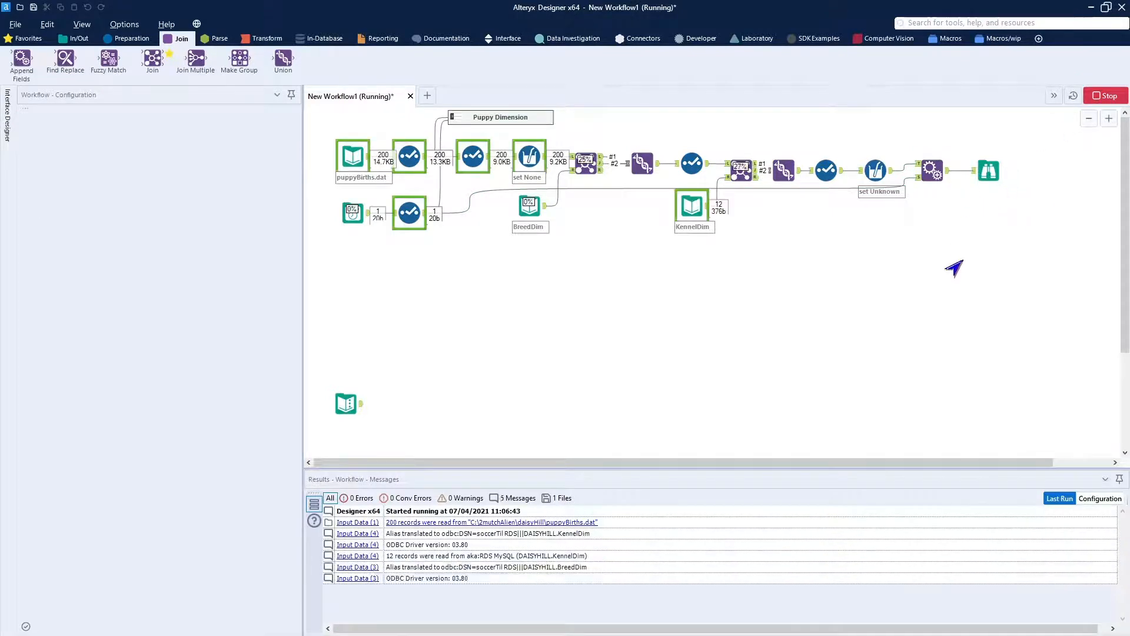
pyautogui.scroll(3, 954, 268)
pyautogui.scroll(1, 953, 268)
pyautogui.scroll(-2, 953, 268)
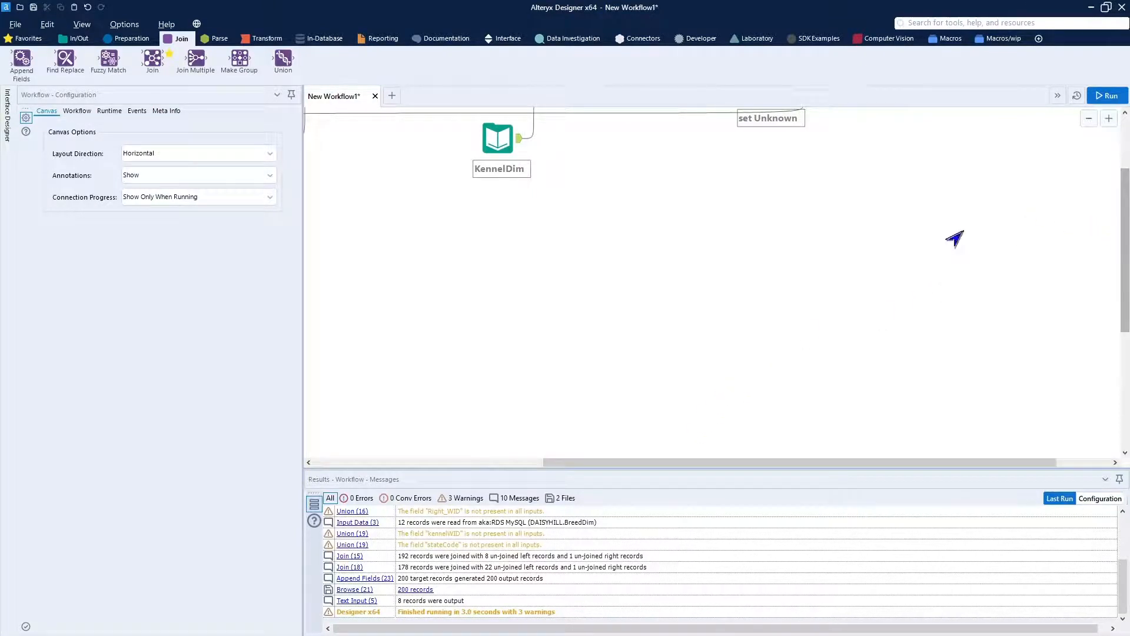
pyautogui.moveTo(962, 230); pyautogui.dragTo(987, 351)
pyautogui.moveTo(1122, 288); pyautogui.dragTo(1120, 200)
pyautogui.click(920, 204)
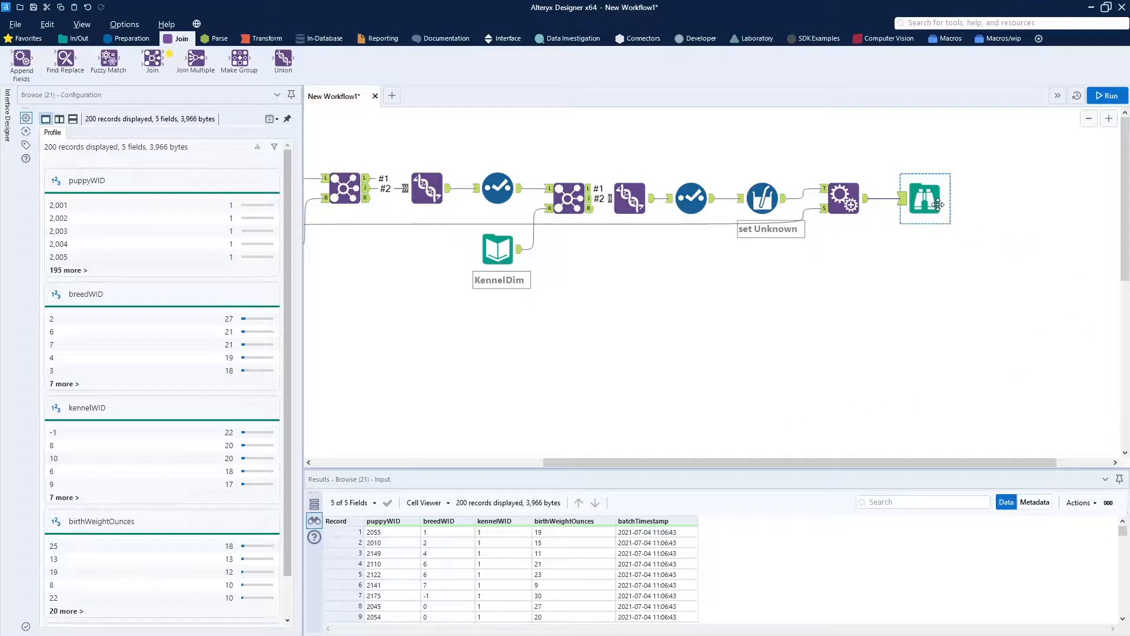
# Replace the Browse after Append Fields with the copied Output Data tool that appends to DAISYHILL.PuppyFct.
pyautogui.press('Delete')
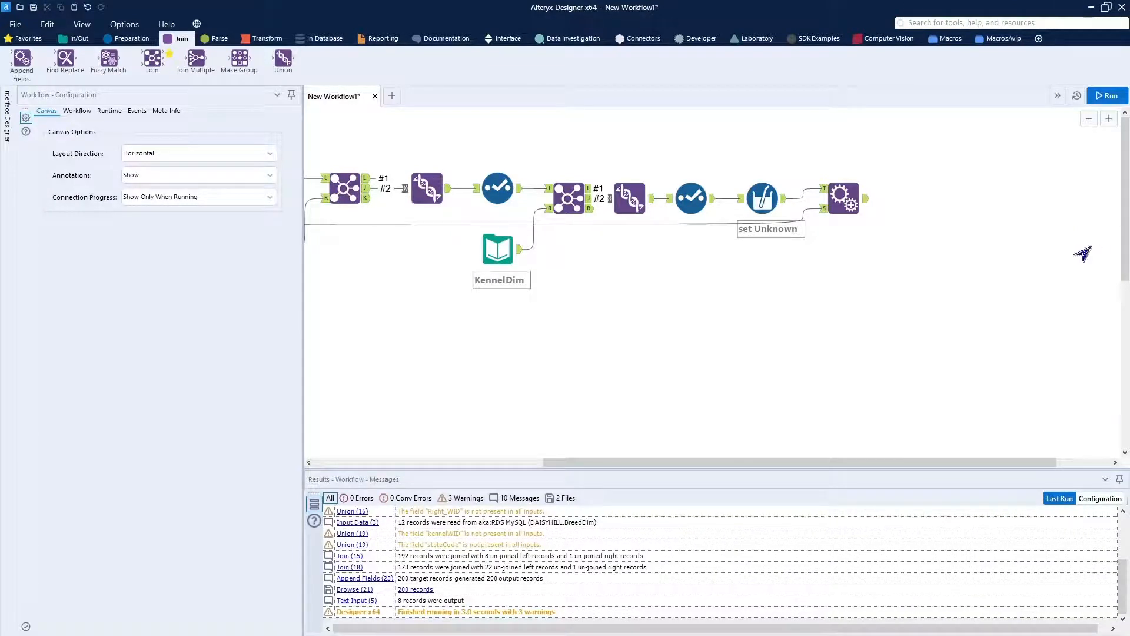
pyautogui.rightClick(983, 209)
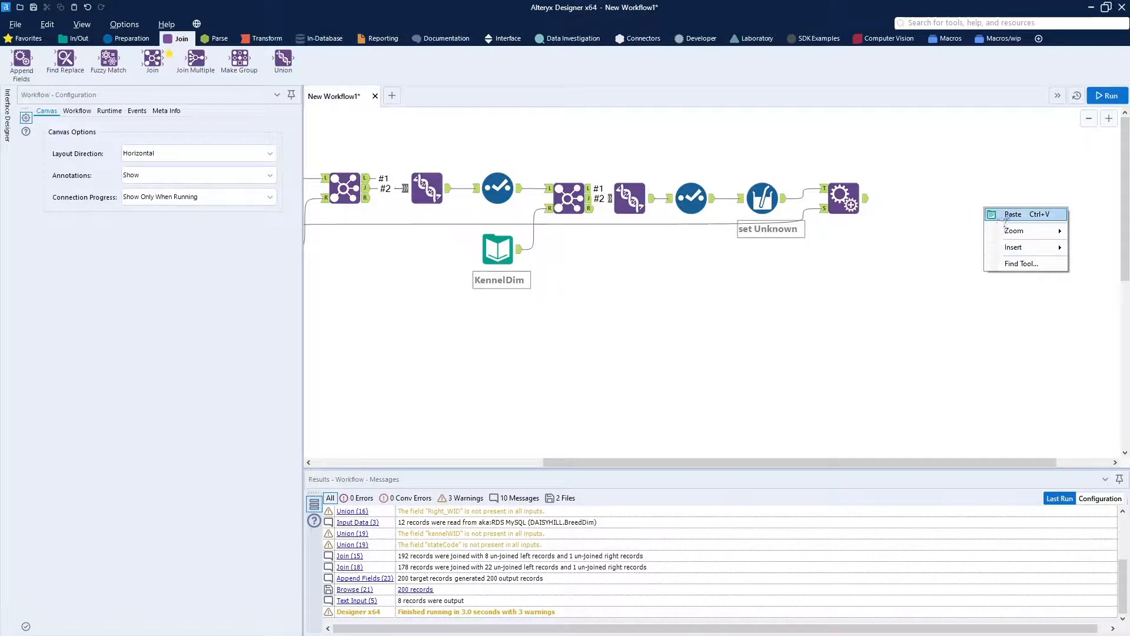
pyautogui.click(1013, 214)
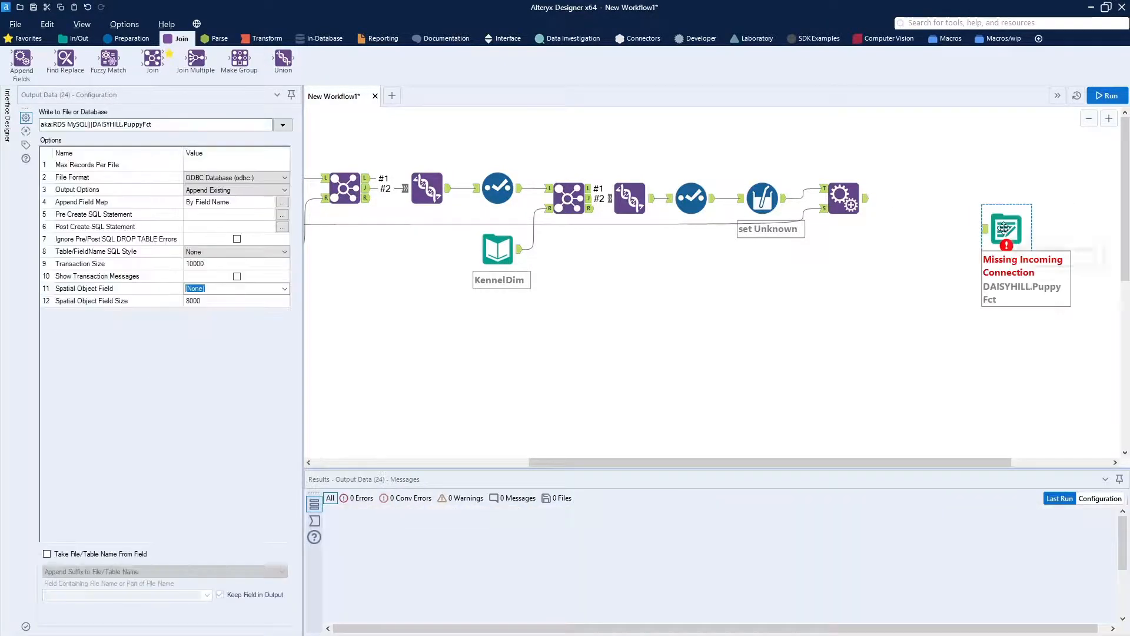
pyautogui.moveTo(1004, 229); pyautogui.dragTo(912, 199)
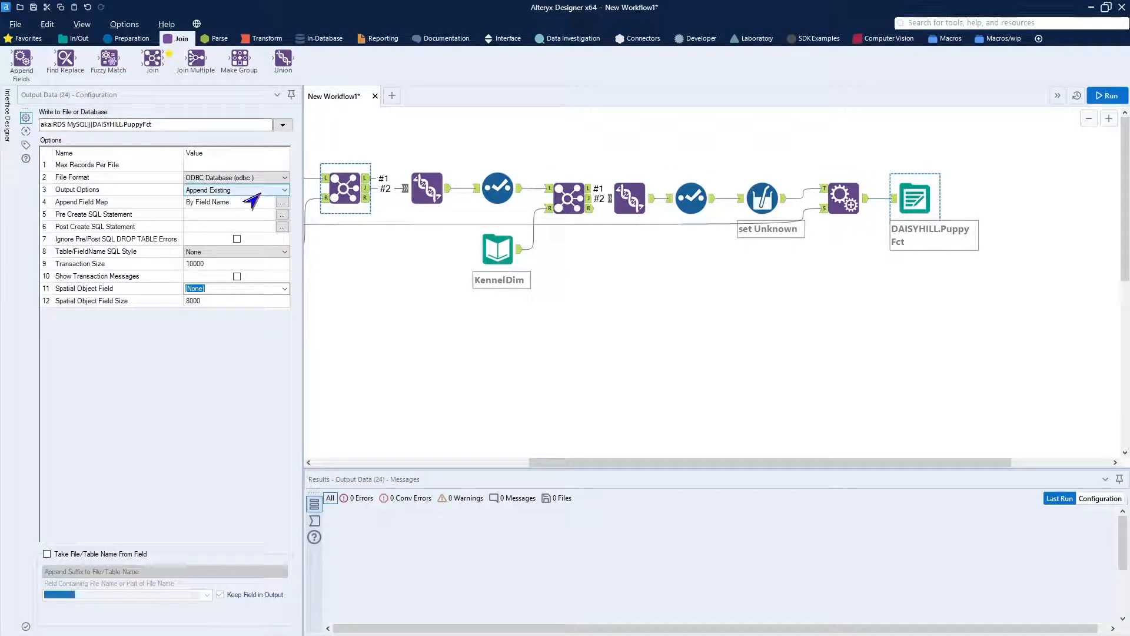
# Run the workflow to write the records to the PuppyFct table.
pyautogui.click(1106, 97)
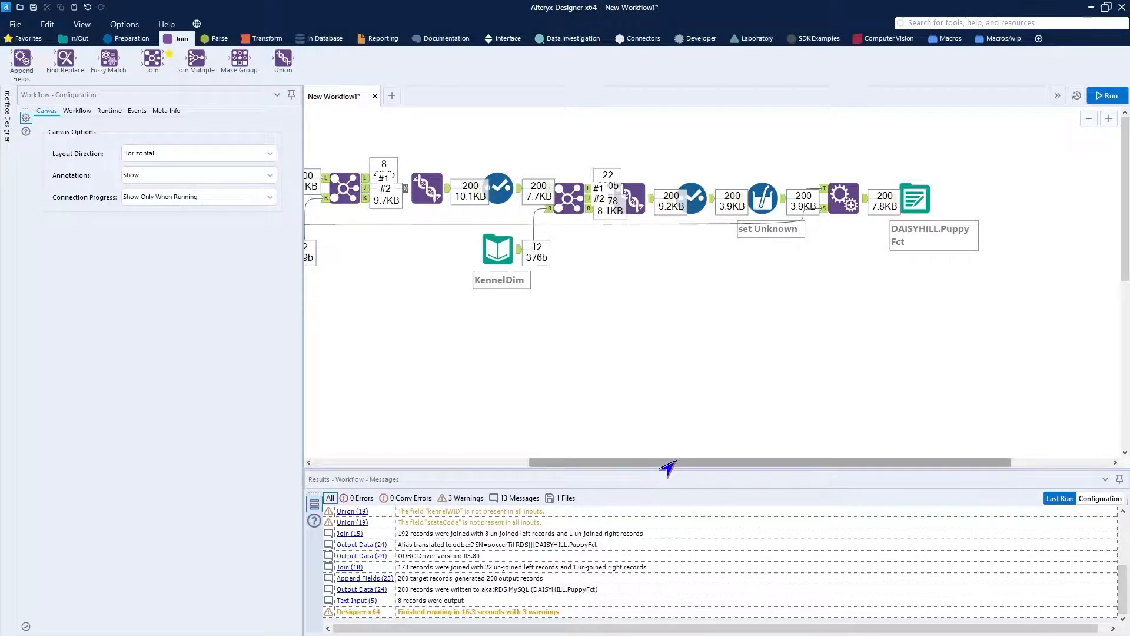
pyautogui.moveTo(669, 462); pyautogui.dragTo(559, 462)
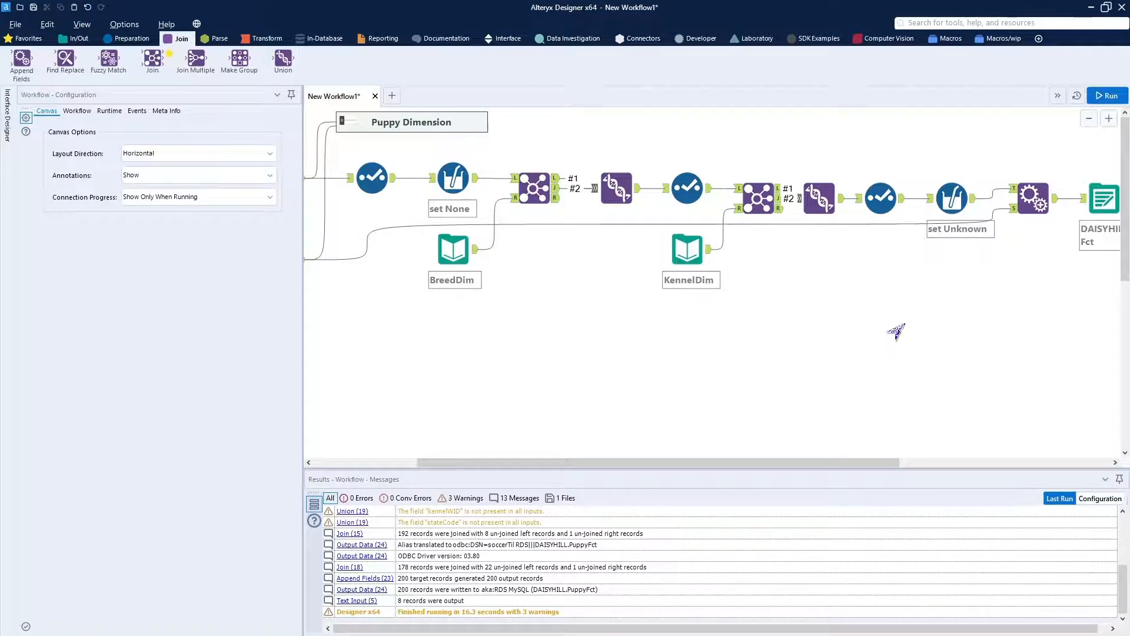
pyautogui.scroll(-2, 895, 331)
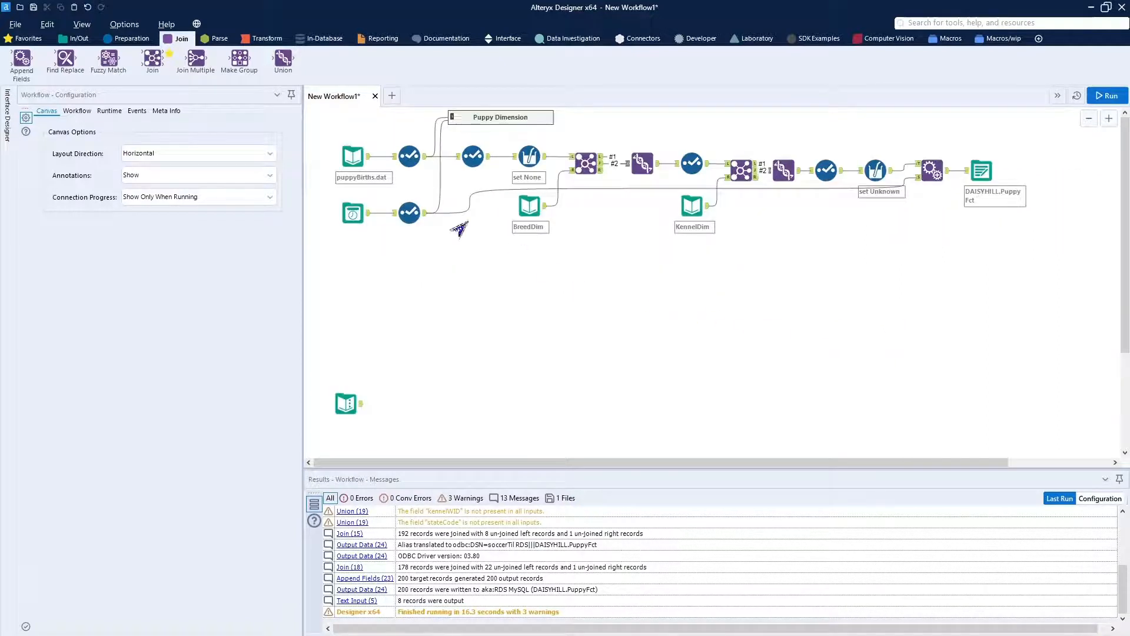
# Add a Tool Container on the empty canvas below the lookup tools and caption it Puppy Fact.
pyautogui.click(23, 39)
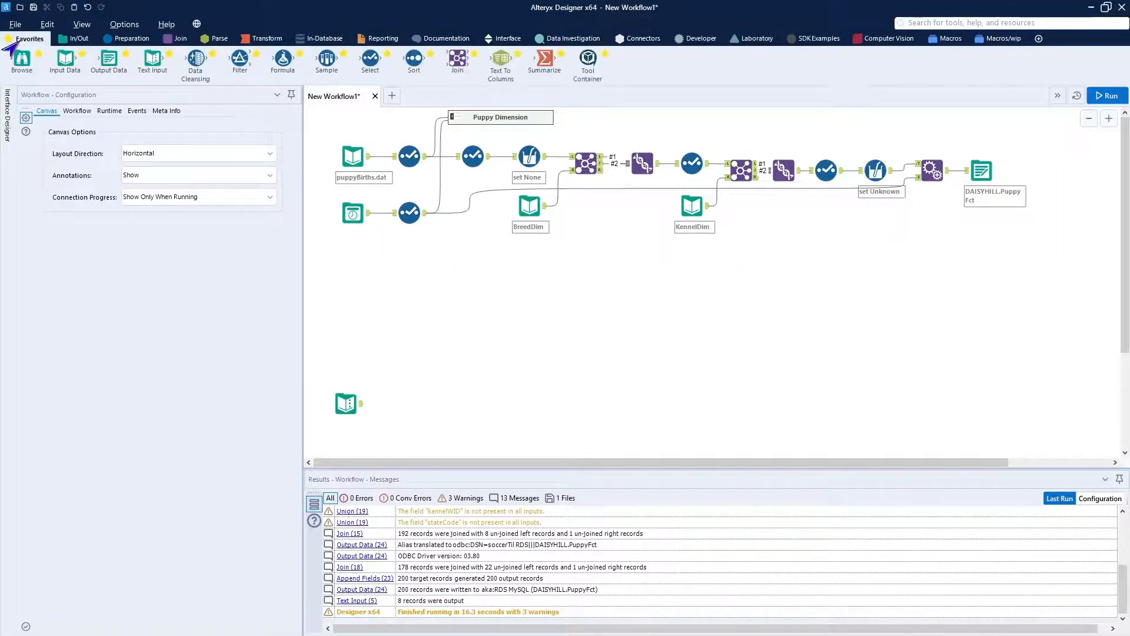
pyautogui.moveTo(589, 60); pyautogui.dragTo(799, 303)
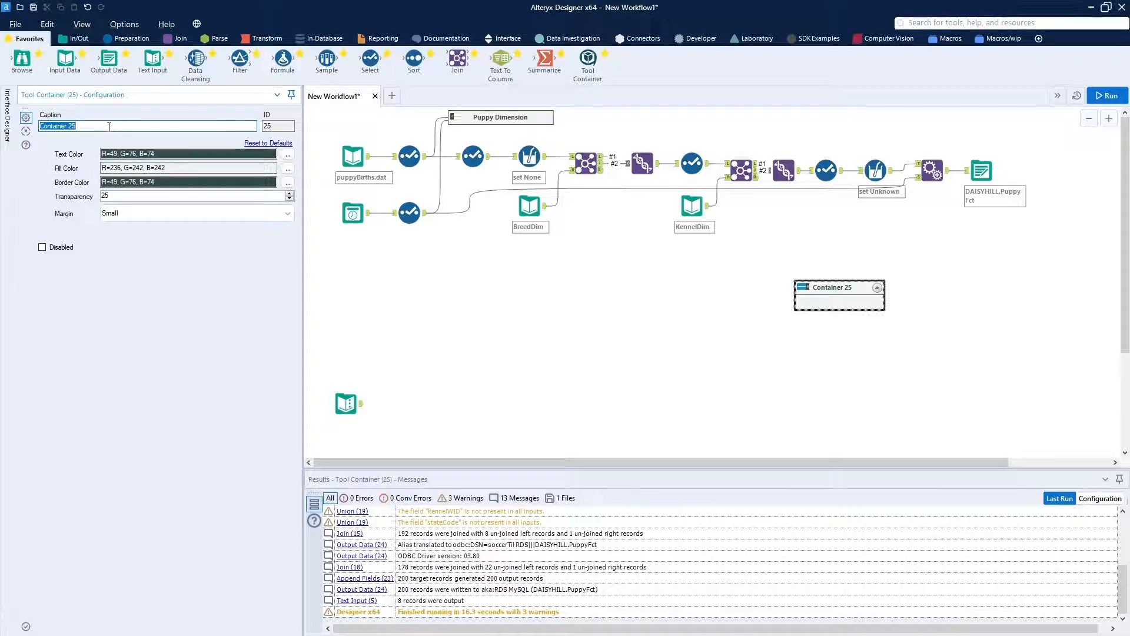
pyautogui.write('Pu')
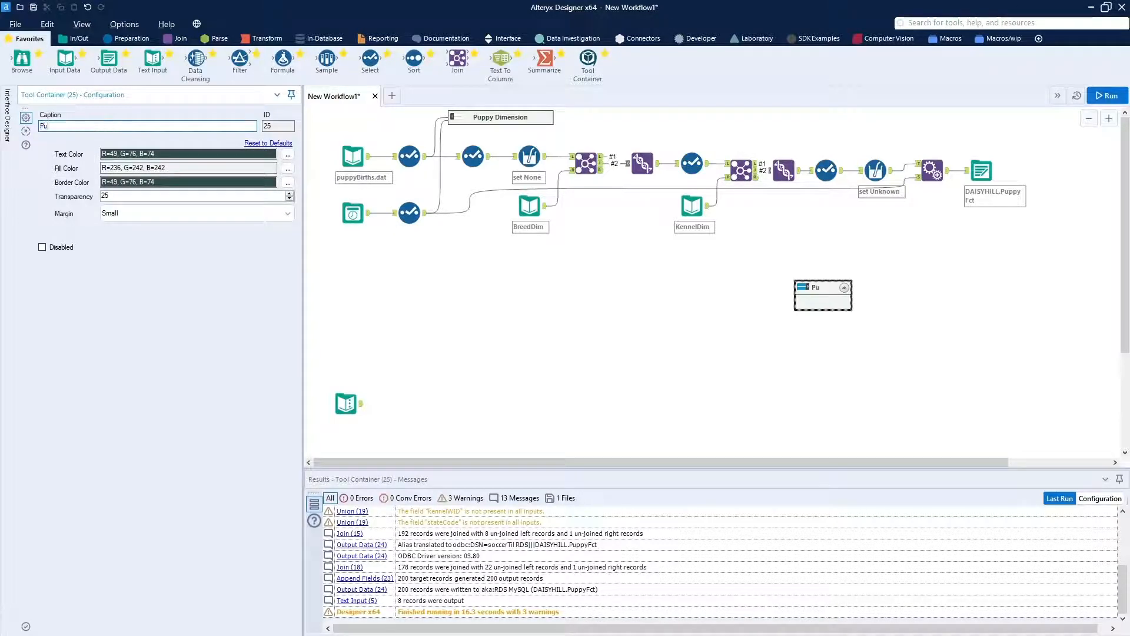
pyautogui.write('ppy Fact')
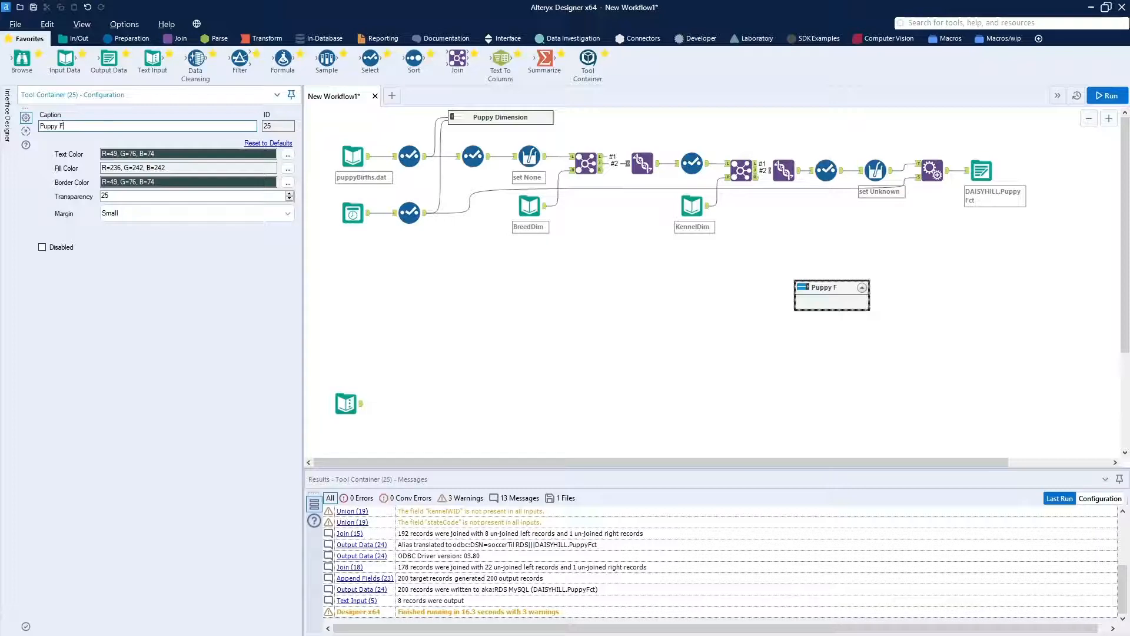
# Move all tools from the Select before set None through the PuppyFct output, including BreedDim and KennelDim, into the Puppy Fact container.
pyautogui.click(449, 322)
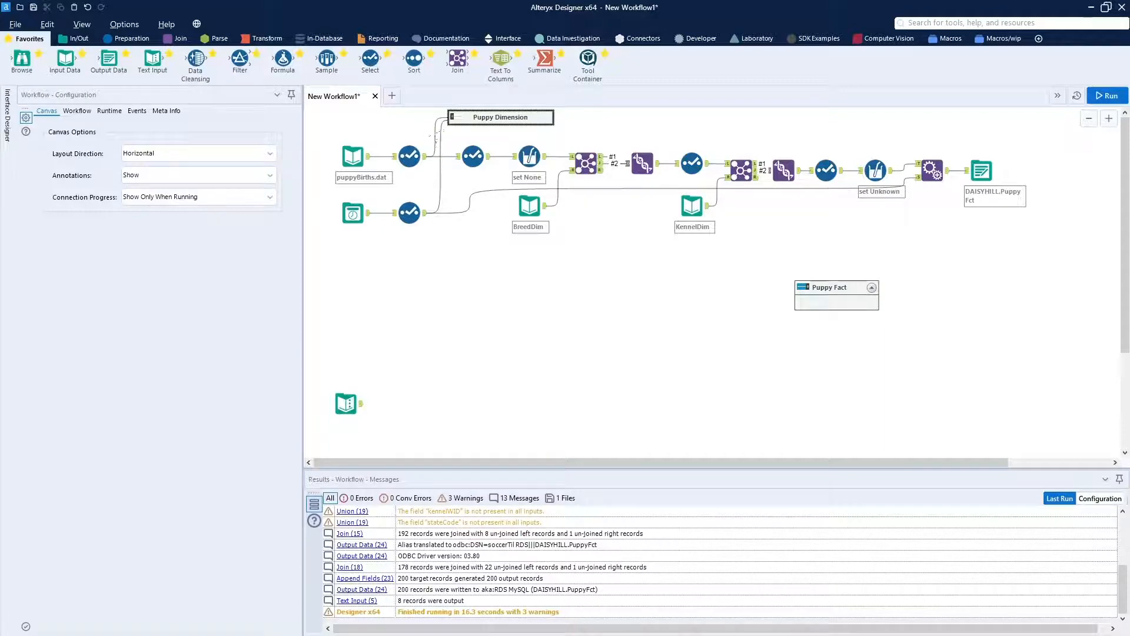
pyautogui.moveTo(443, 129); pyautogui.dragTo(1004, 243)
pyautogui.moveTo(828, 170); pyautogui.dragTo(837, 295)
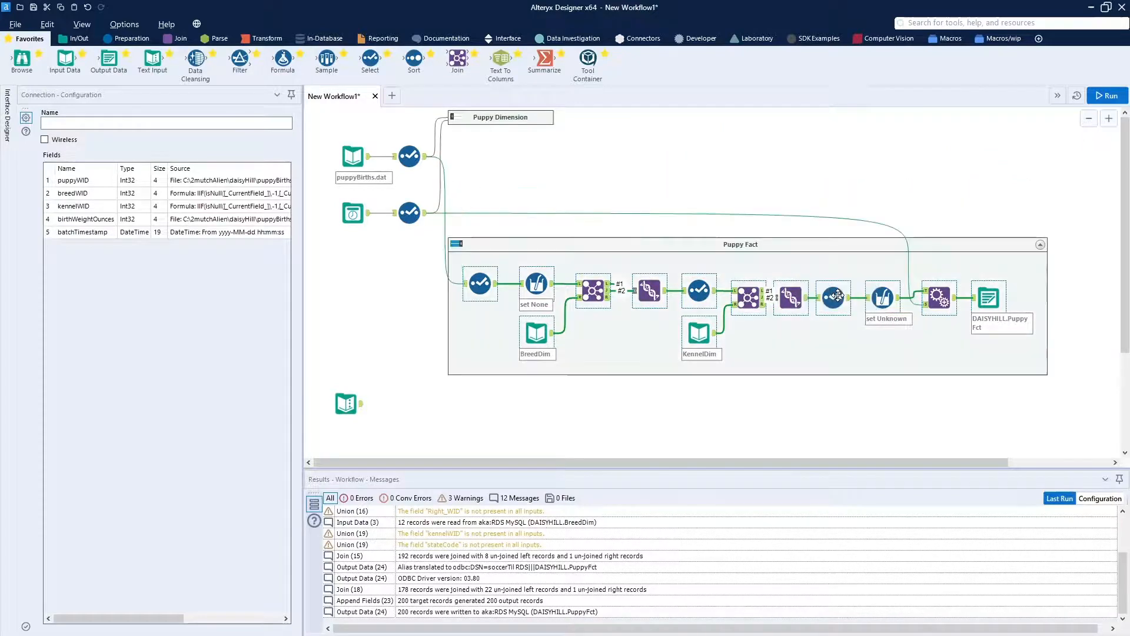
# Position the Puppy Fact container directly below Puppy Dimension and disable it.
pyautogui.moveTo(794, 248); pyautogui.dragTo(793, 148)
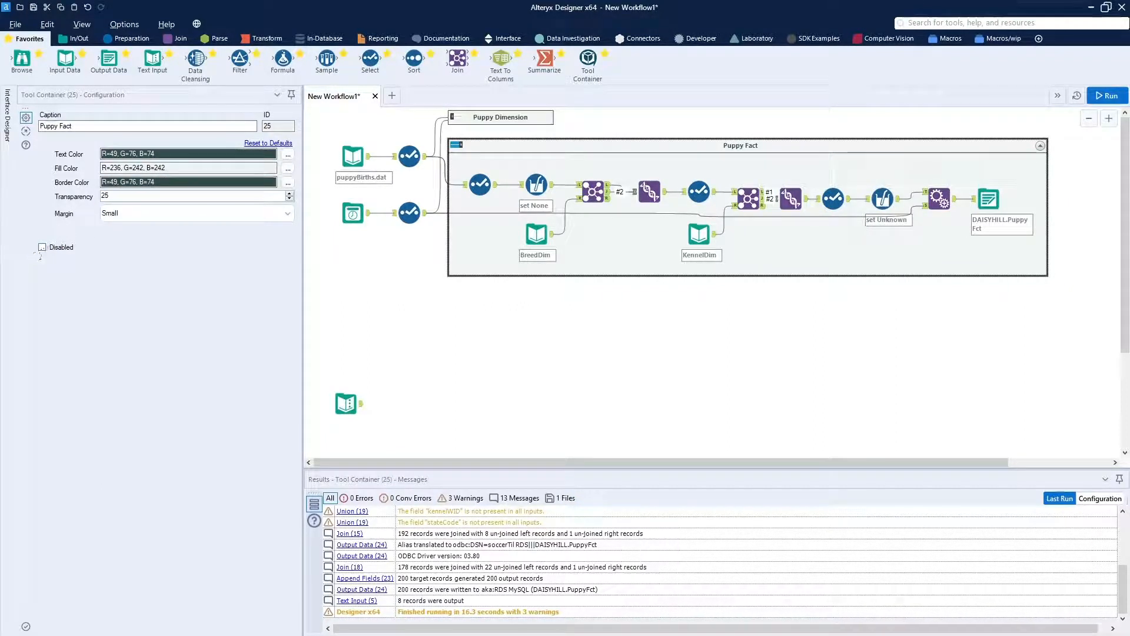
pyautogui.click(41, 247)
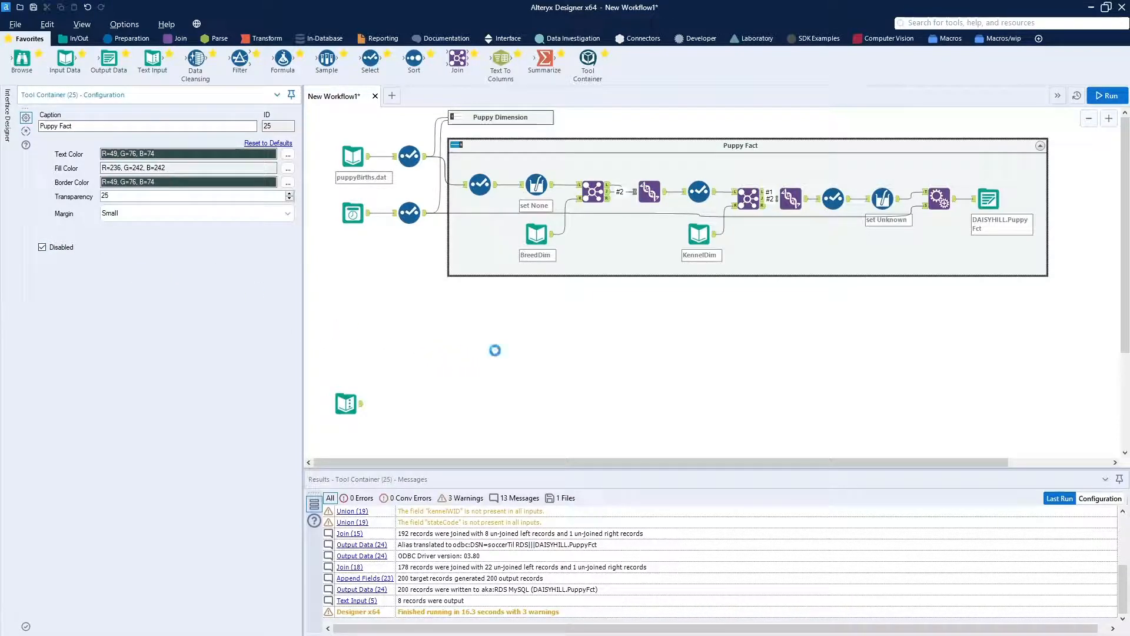
pyautogui.click(487, 358)
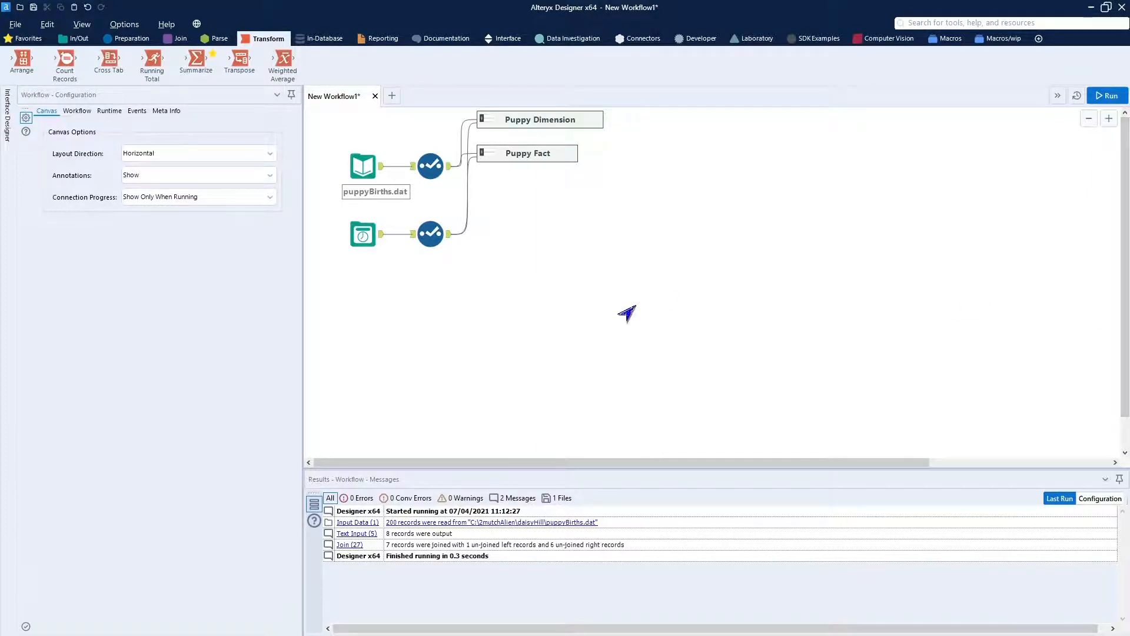
# Paste the copied Transaction Log container below Puppy Fact and connect the puppyBirths.dat Select to its Basic Data Profile.
pyautogui.hotkey('ctrl', 'v')
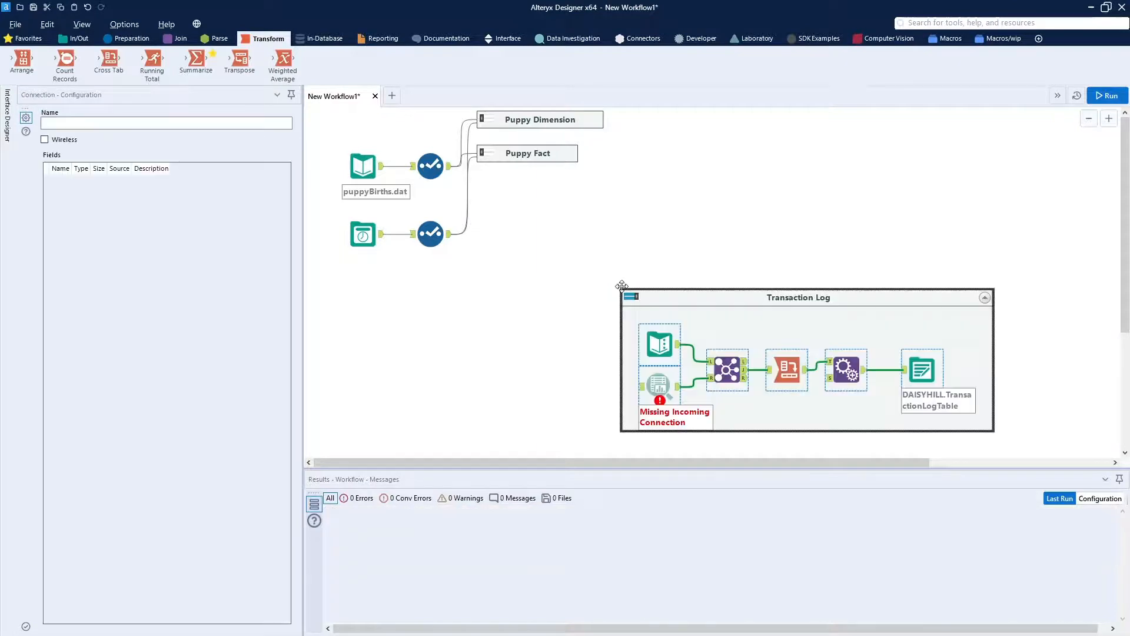
pyautogui.moveTo(700, 296); pyautogui.dragTo(558, 186)
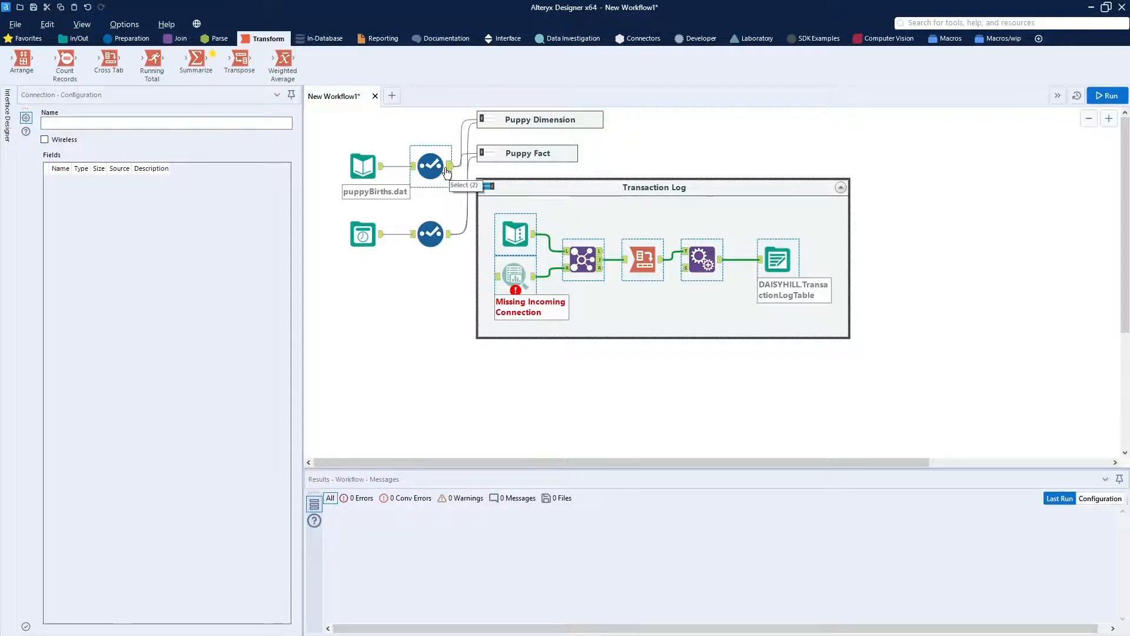
pyautogui.moveTo(449, 168); pyautogui.dragTo(497, 279)
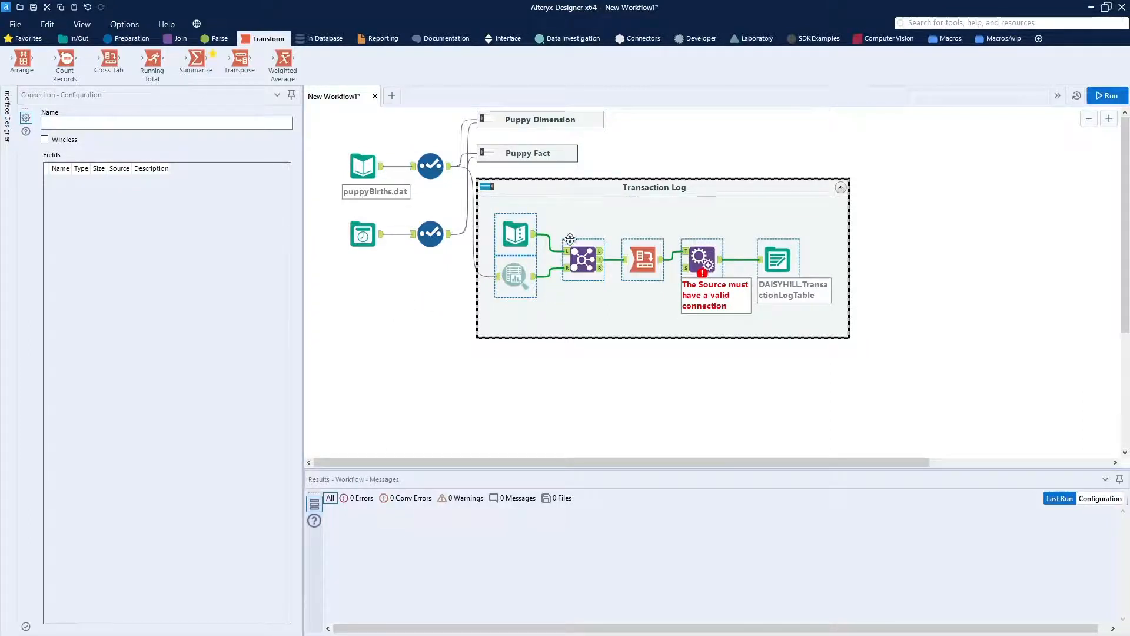
# Delete the Output Data tool for DAISYHILL.TransactionLogTable from the Transaction Log container.
pyautogui.click(518, 277)
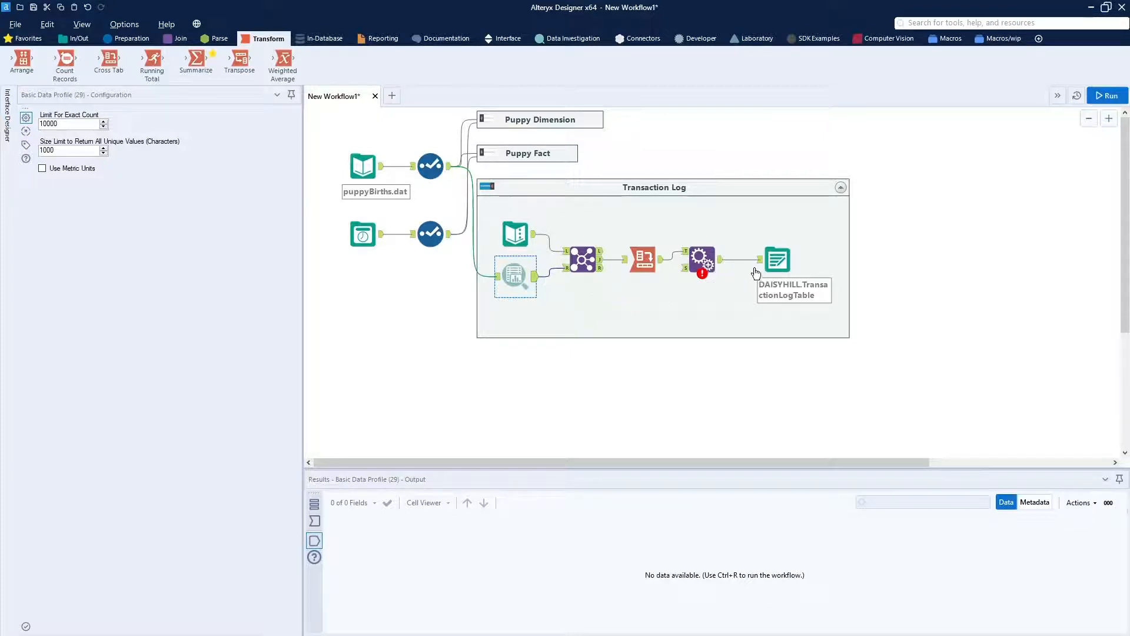
pyautogui.click(777, 260)
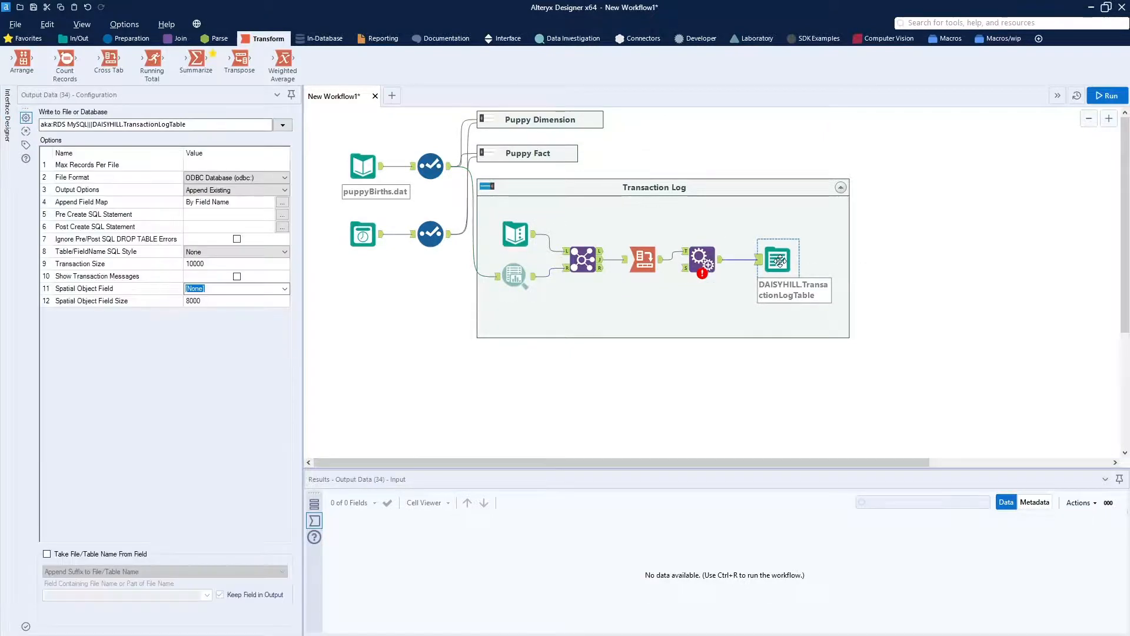
pyautogui.press('Delete')
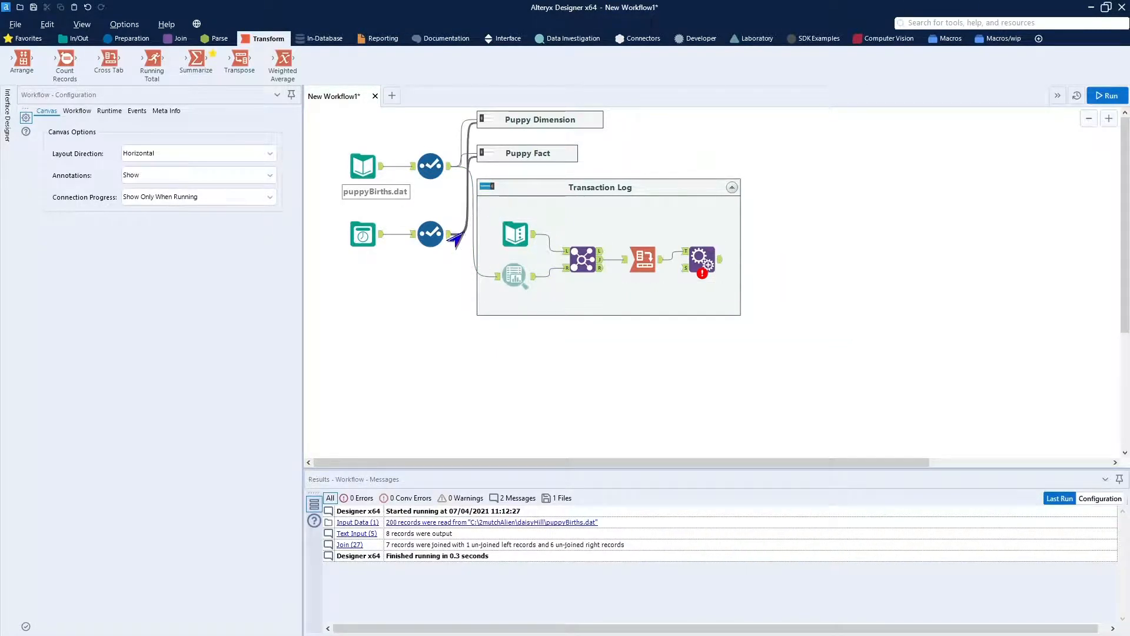
# Run the workflow and examine the output of the Basic Data Profile and the Text Input in the Transaction Log container.
pyautogui.click(577, 259)
pyautogui.click(515, 275)
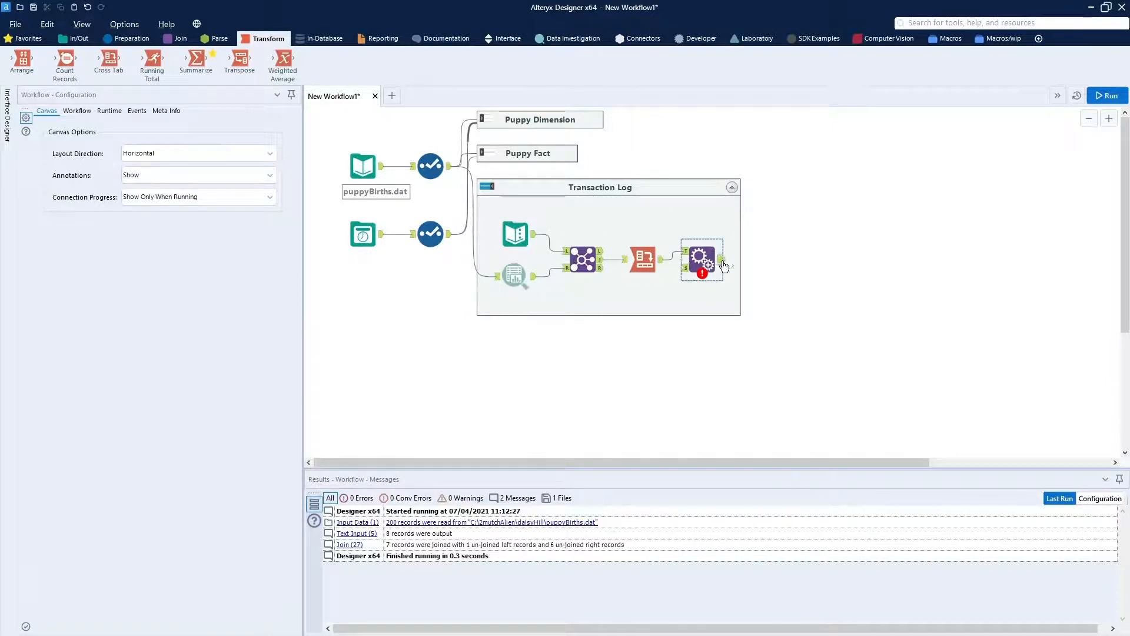
pyautogui.click(1102, 97)
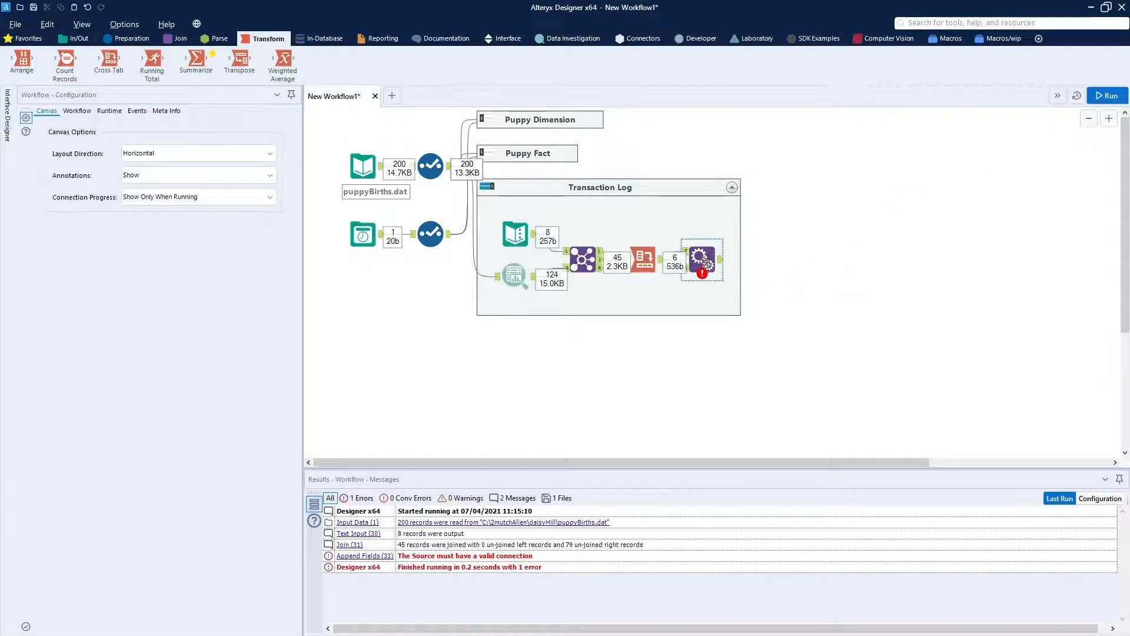
pyautogui.moveTo(698, 264)
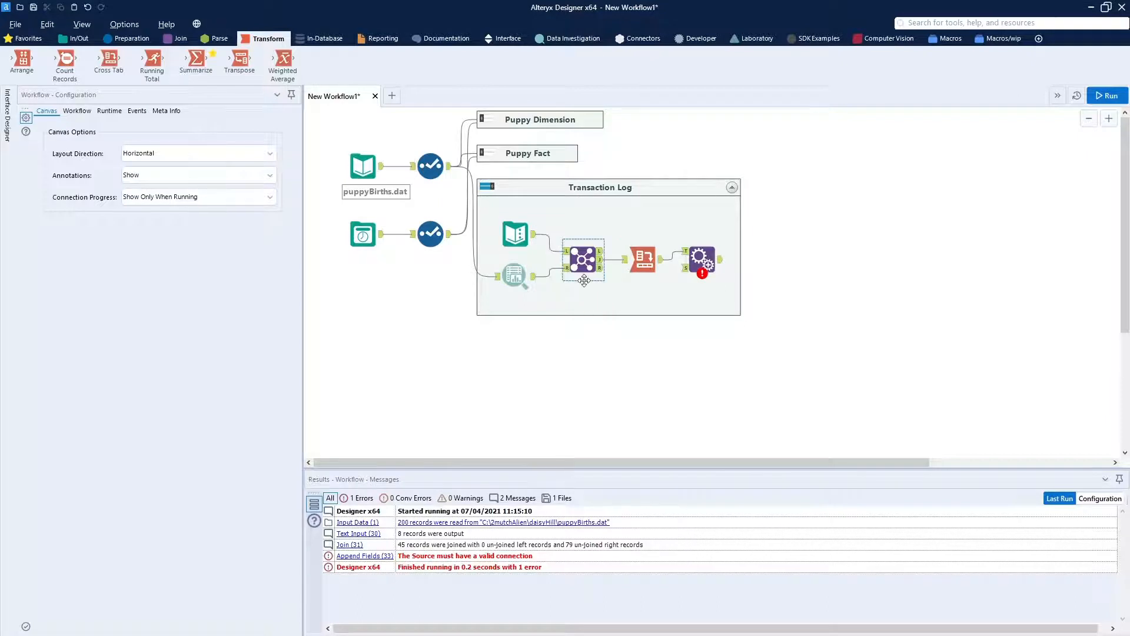
pyautogui.click(535, 287)
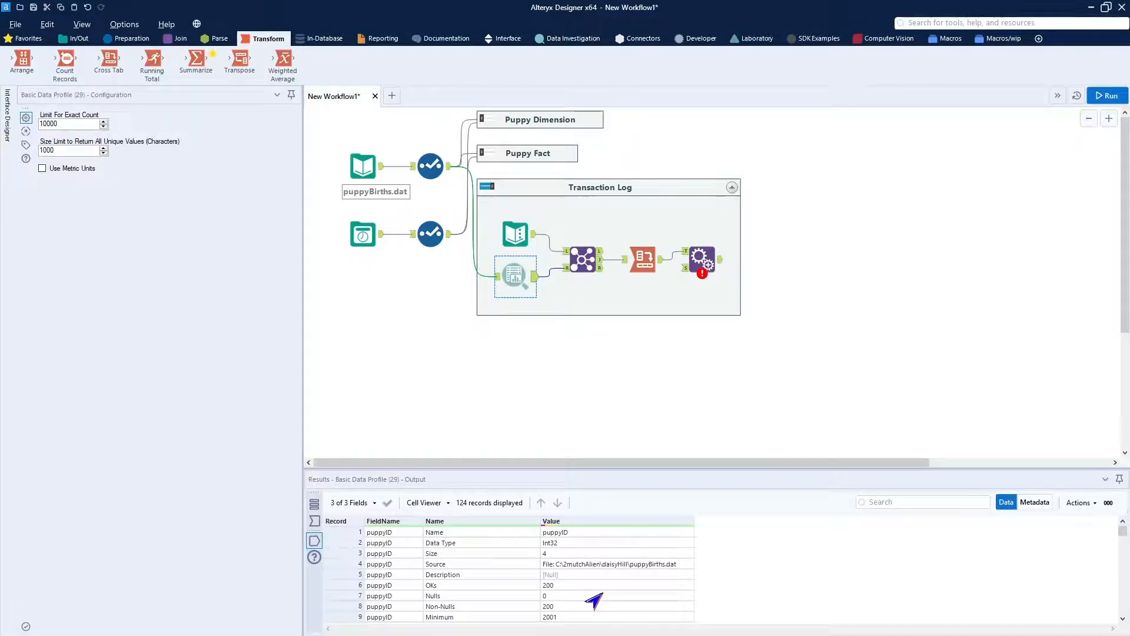
pyautogui.scroll(-8, 587, 596)
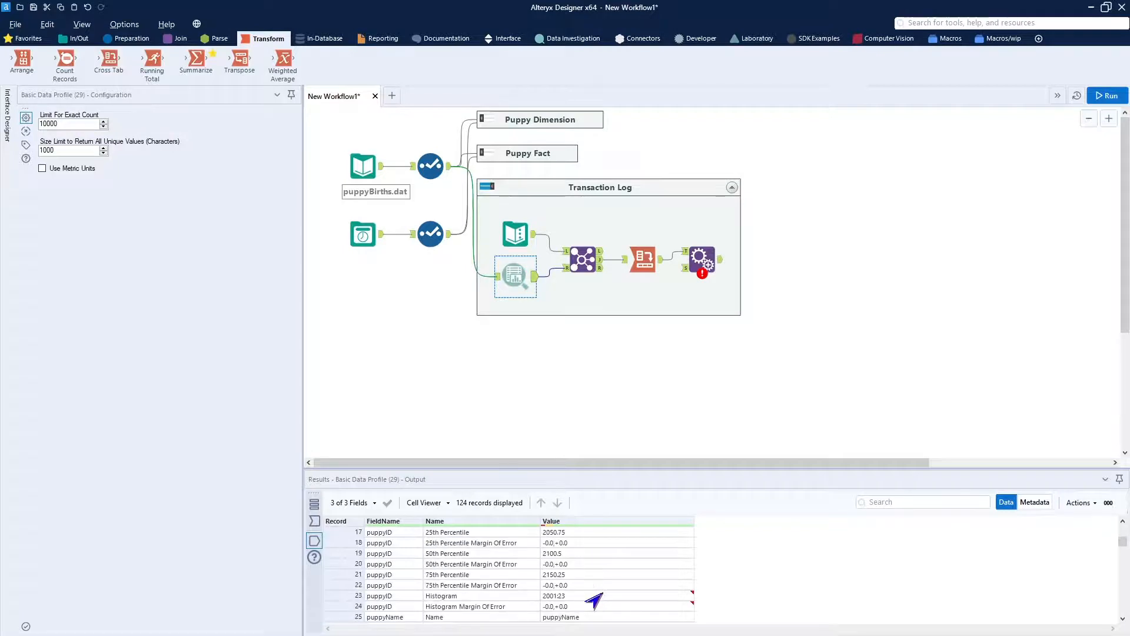
pyautogui.scroll(8, 594, 601)
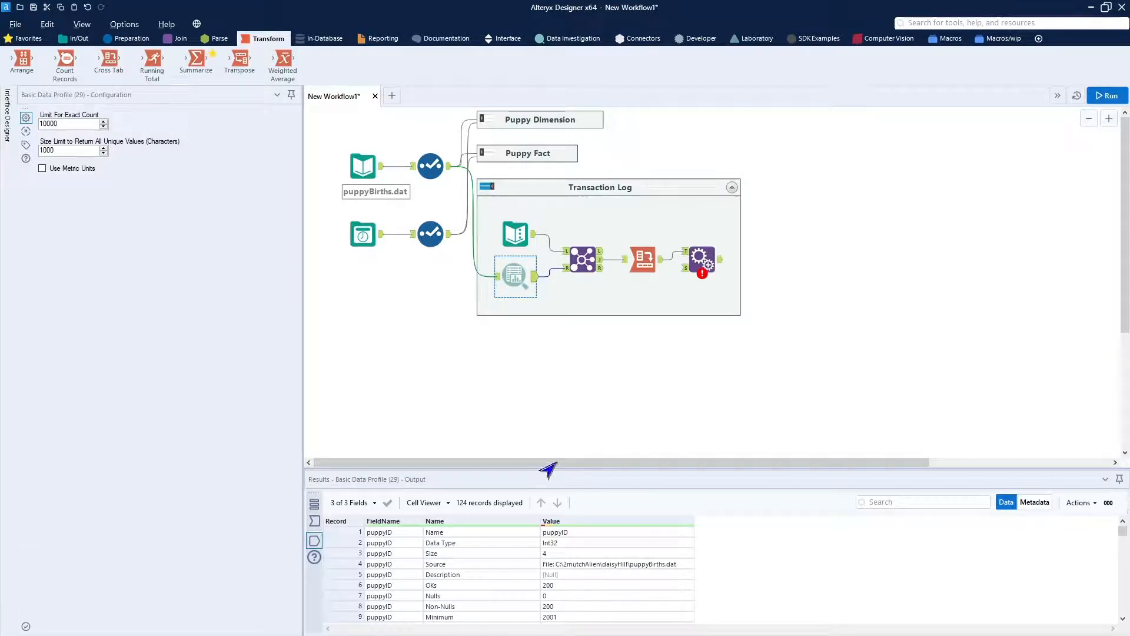
pyautogui.click(511, 231)
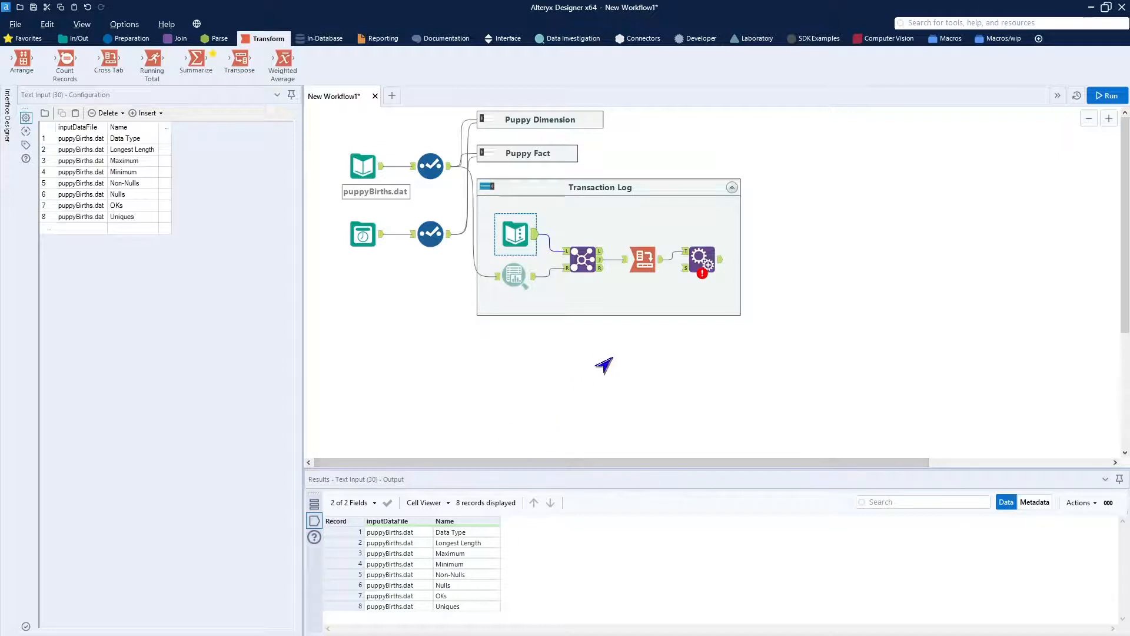
# Review the Join and Cross Tab results in Transaction Log, and connect the batch timestamp Select to the Append Fields source input.
pyautogui.click(602, 263)
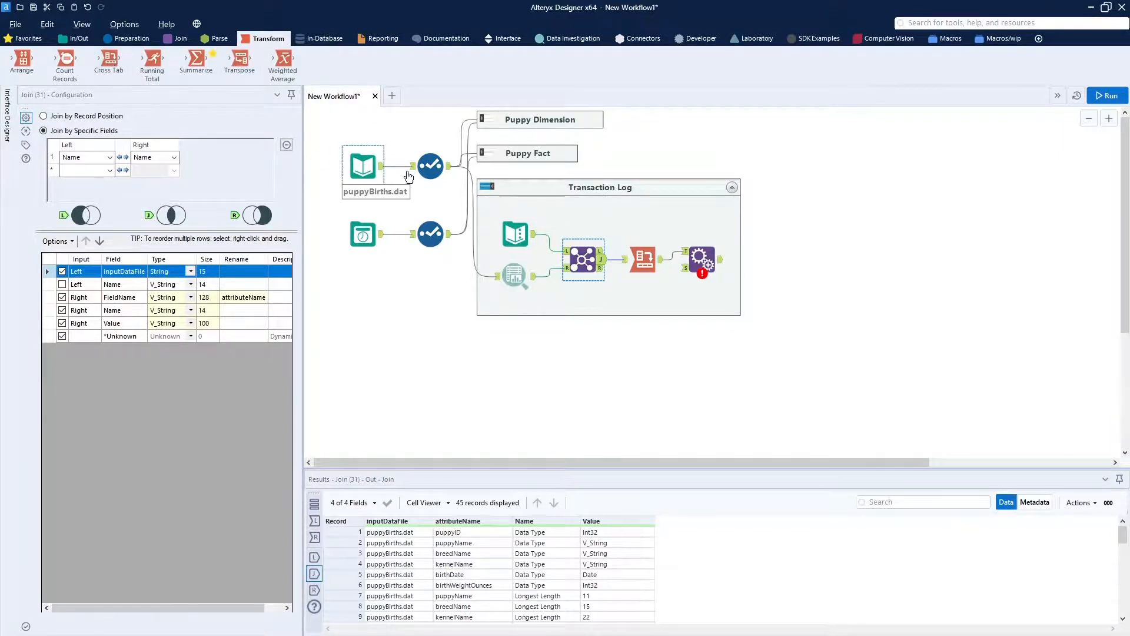
pyautogui.click(650, 265)
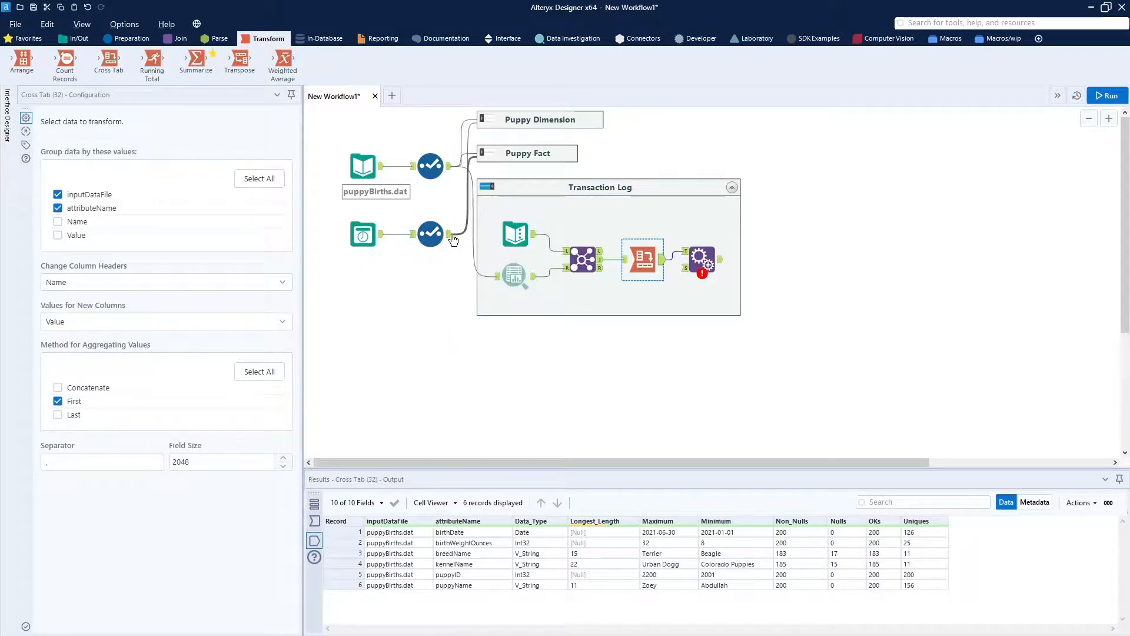
pyautogui.moveTo(451, 236); pyautogui.dragTo(687, 272)
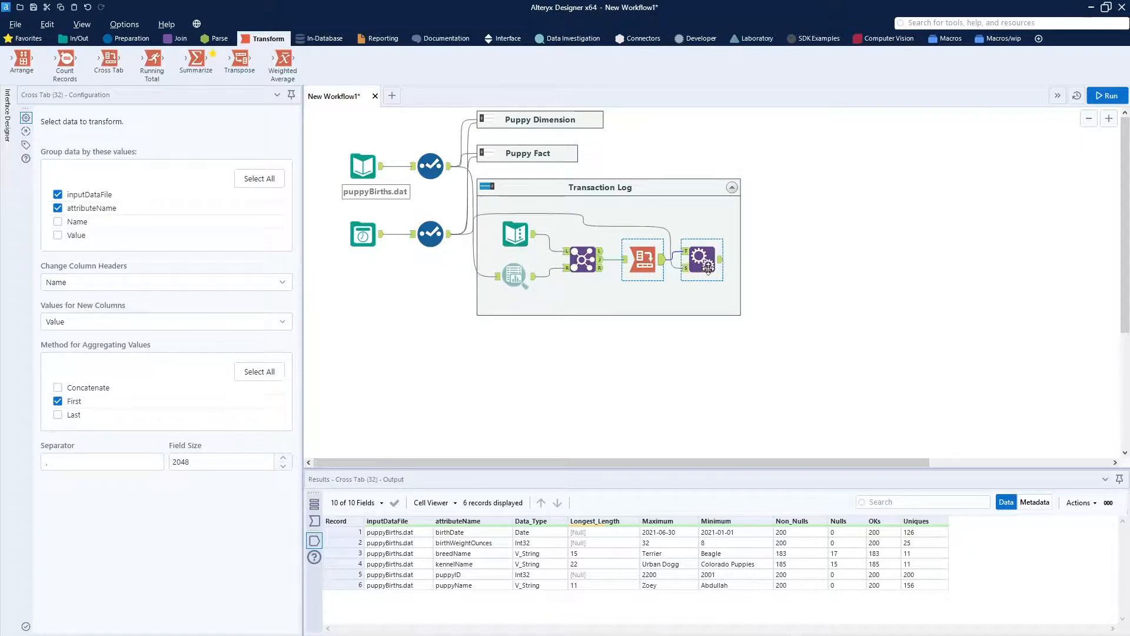
pyautogui.click(712, 264)
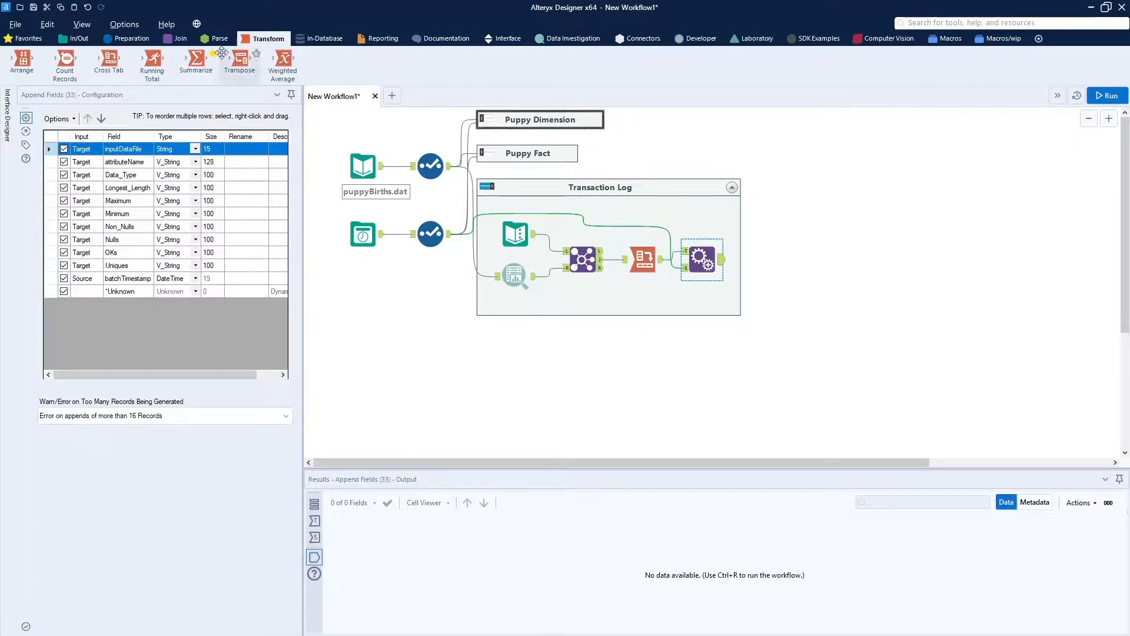
# Run the workflow with a temporary Browse tool after Append Fields to inspect the log records, and delete the Browse.
pyautogui.click(26, 38)
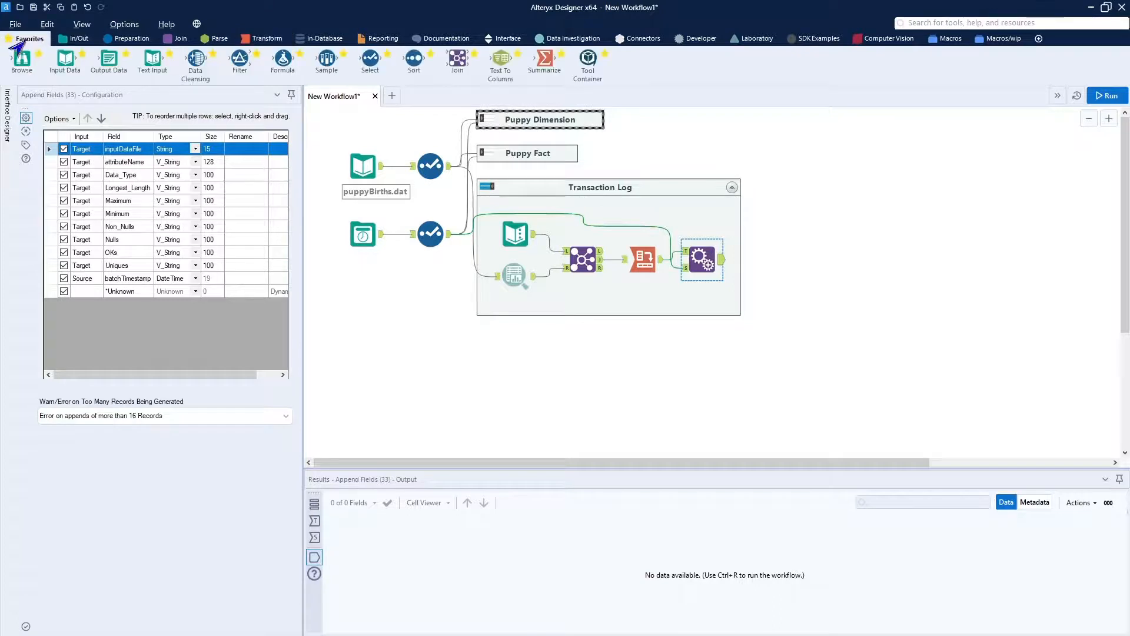
pyautogui.moveTo(22, 59); pyautogui.dragTo(754, 258)
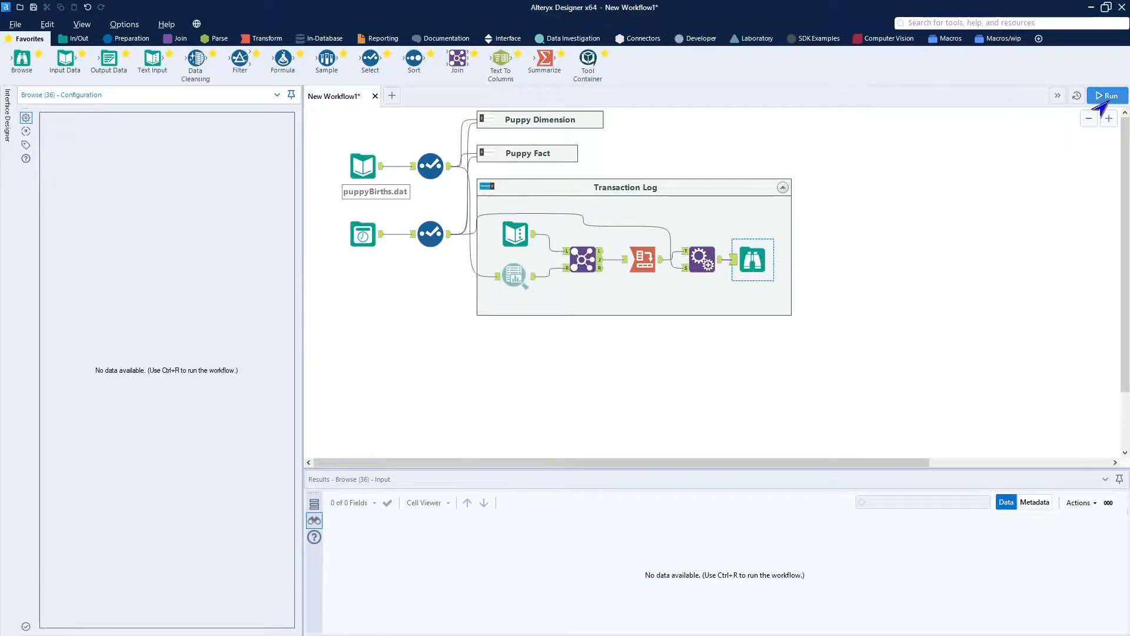
pyautogui.click(1105, 96)
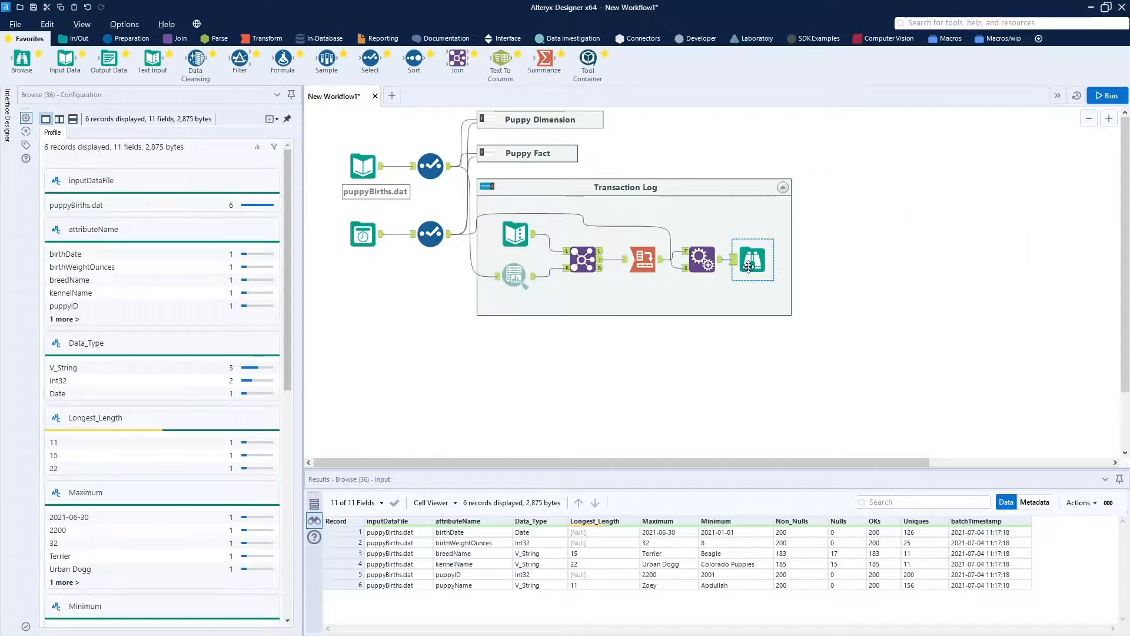
pyautogui.press('Delete')
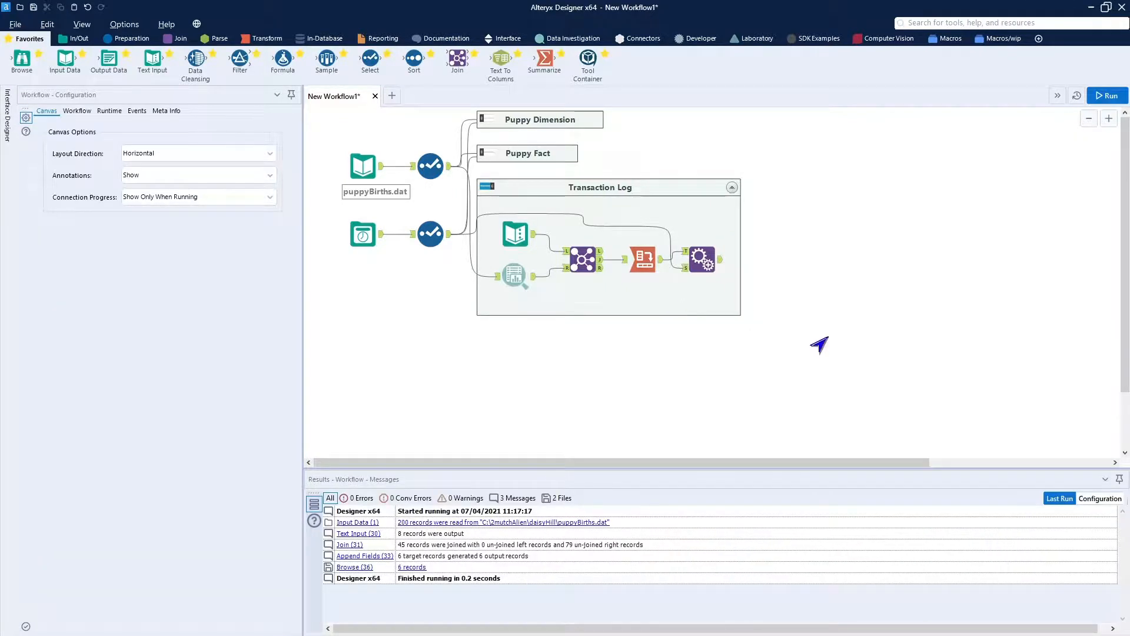
# Paste the Output Data tool for DAISYHILL.TransactionLogTable into Transaction Log, connected after Append Fields, and run the workflow.
pyautogui.hotkey('ctrl', 'v')
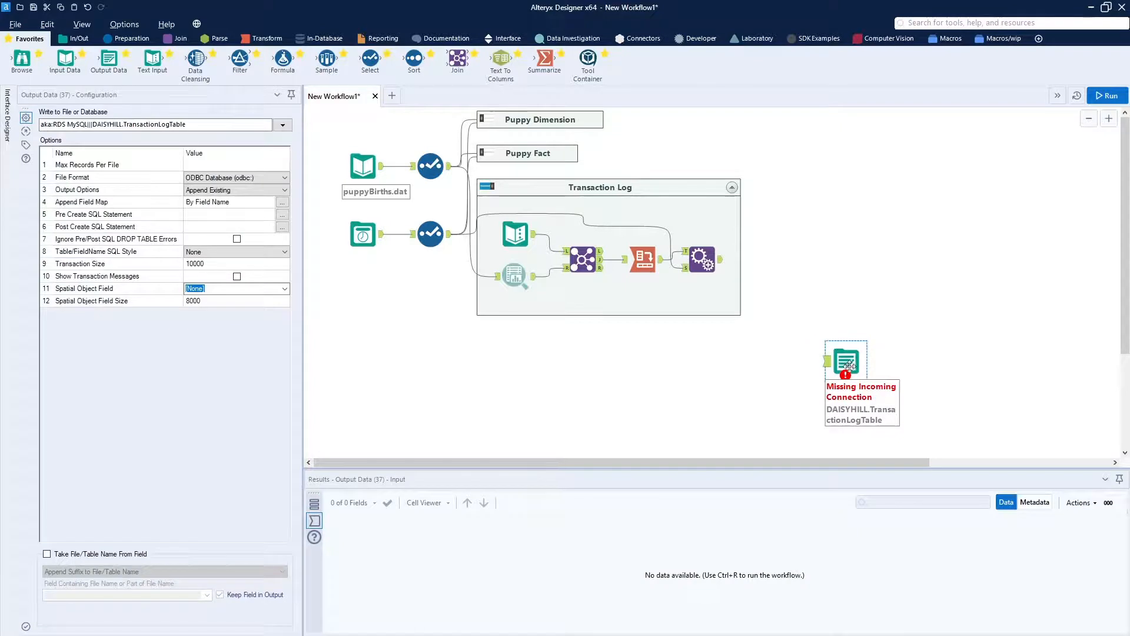
pyautogui.moveTo(849, 365); pyautogui.dragTo(768, 263)
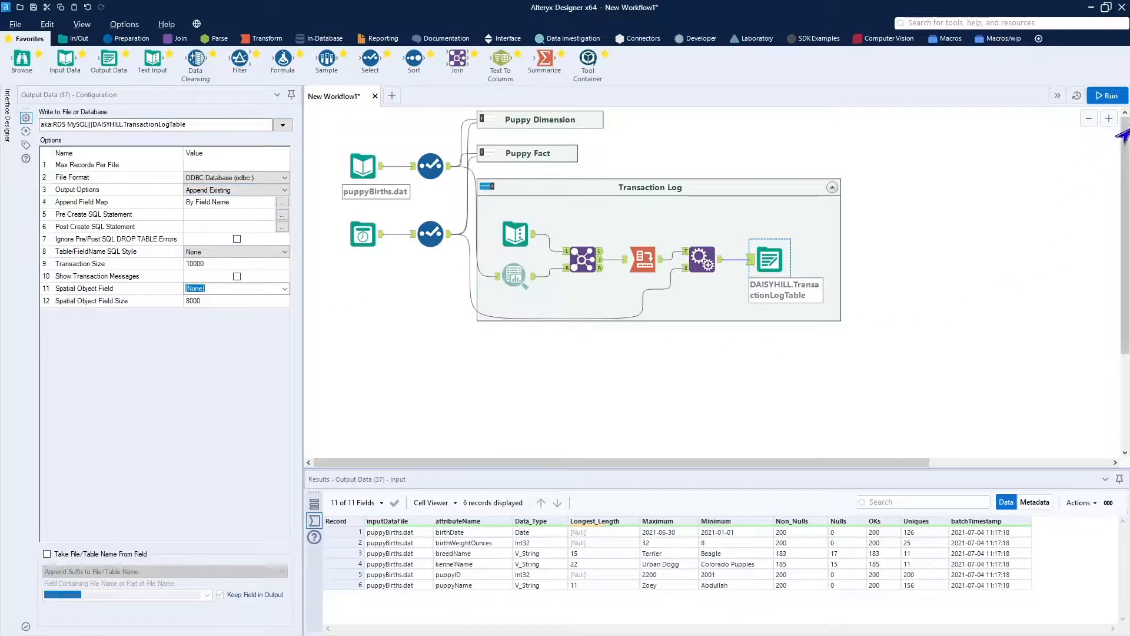
pyautogui.click(1105, 96)
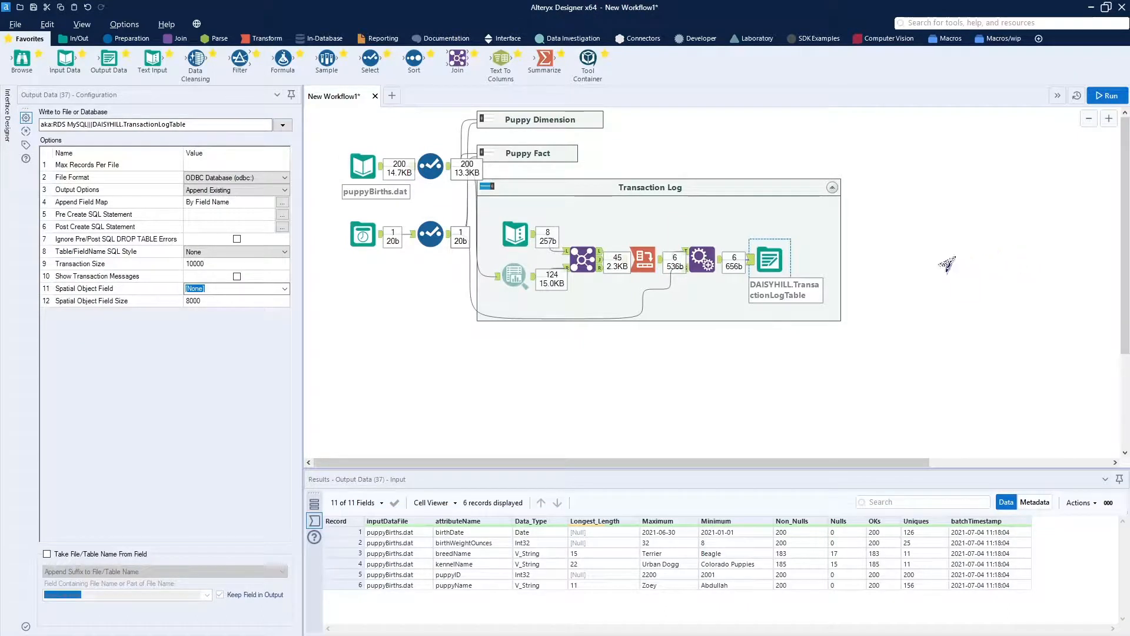
# Examine the run messages and the records sent to DAISYHILL.TransactionLogTable.
pyautogui.click(952, 309)
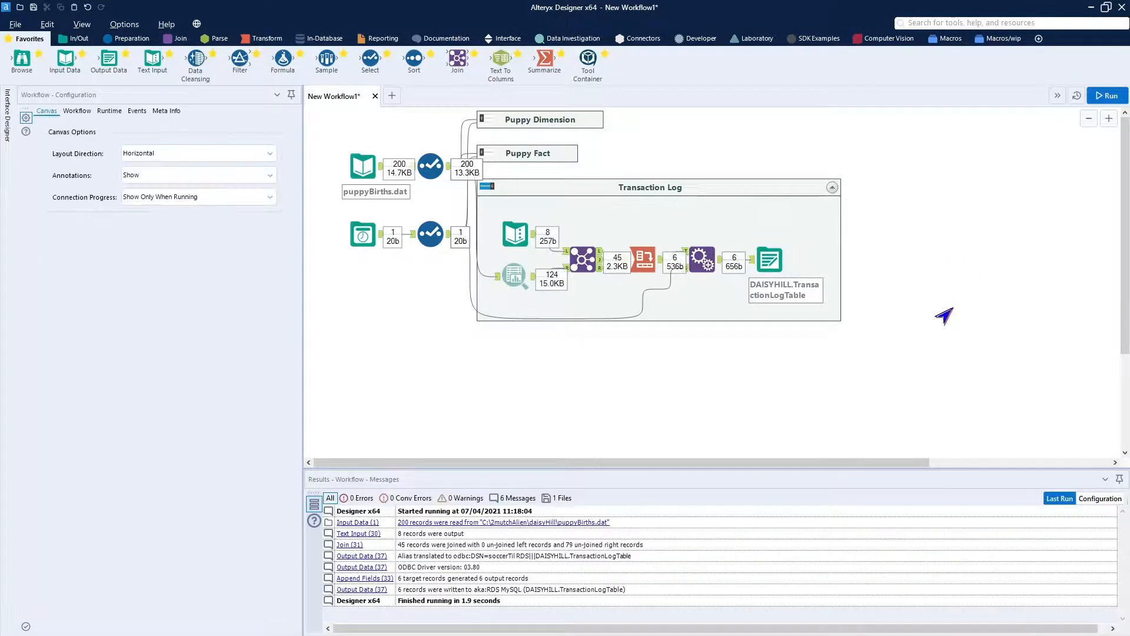
pyautogui.click(778, 261)
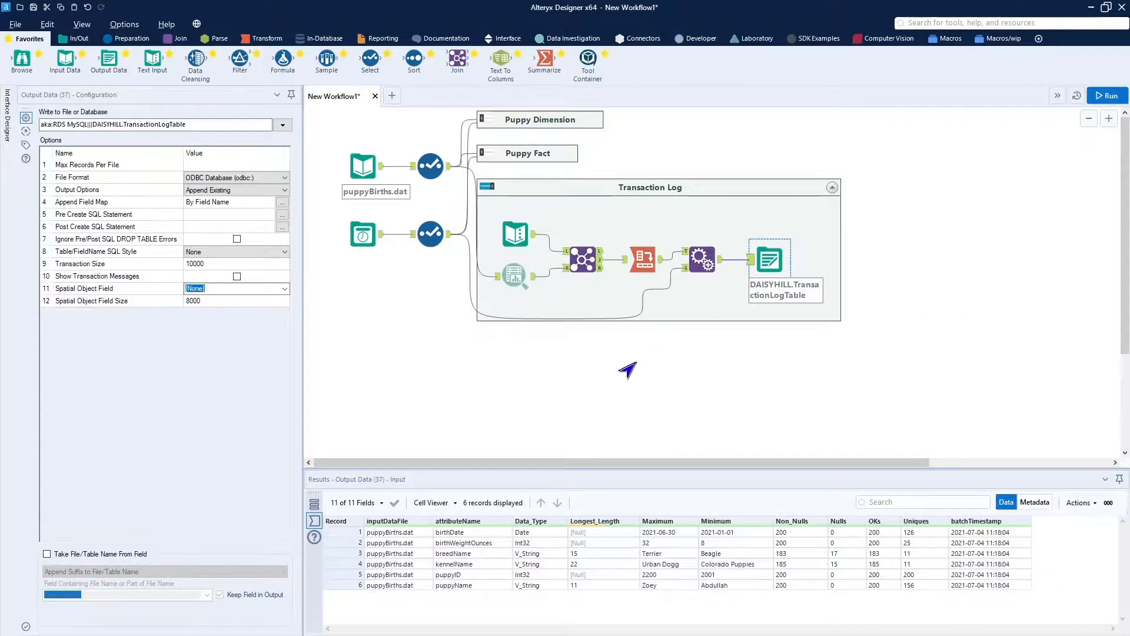
pyautogui.click(628, 370)
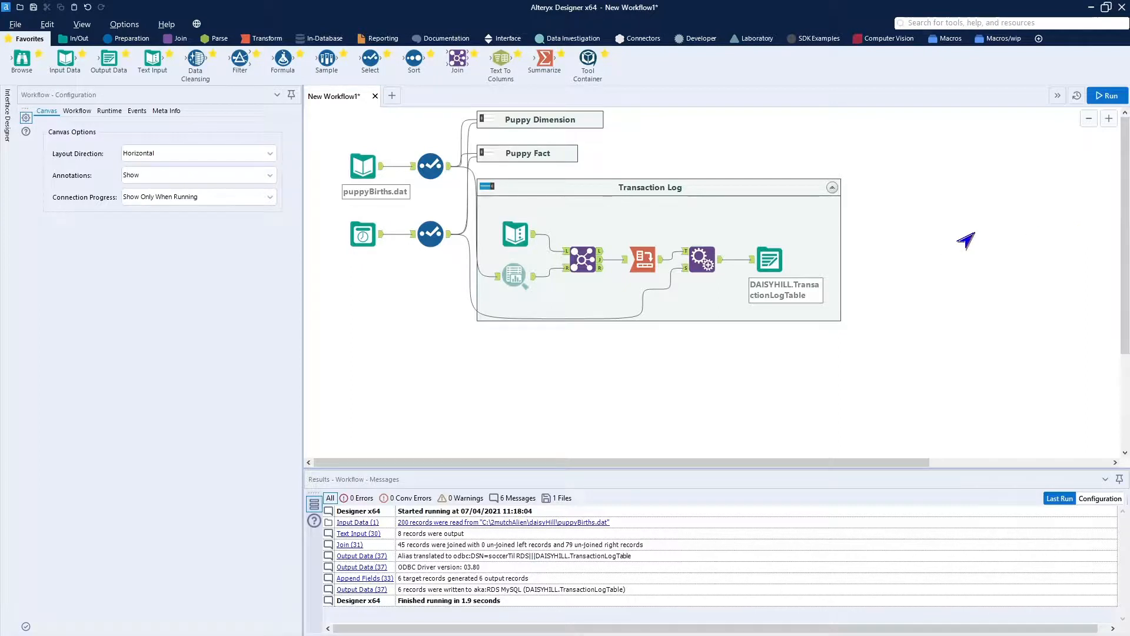
# Spread out the three containers, moving Transaction Log down, Puppy Dimension to the right, and Puppy Fact down and to the right.
pyautogui.click(720, 186)
pyautogui.moveTo(719, 186); pyautogui.dragTo(737, 313)
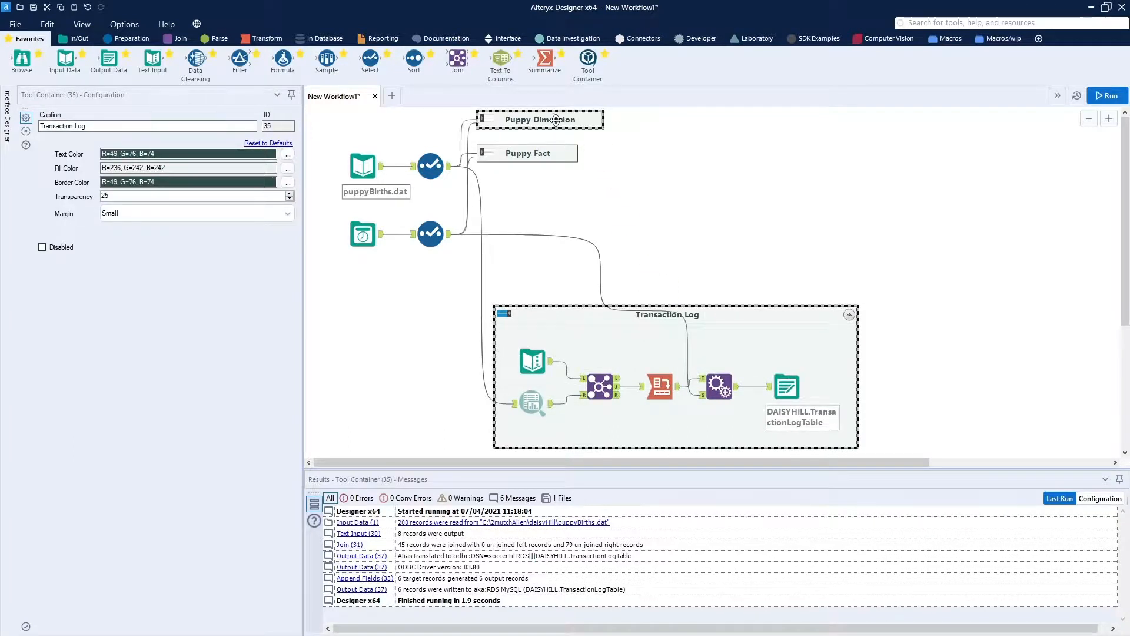
pyautogui.moveTo(558, 118); pyautogui.dragTo(634, 126)
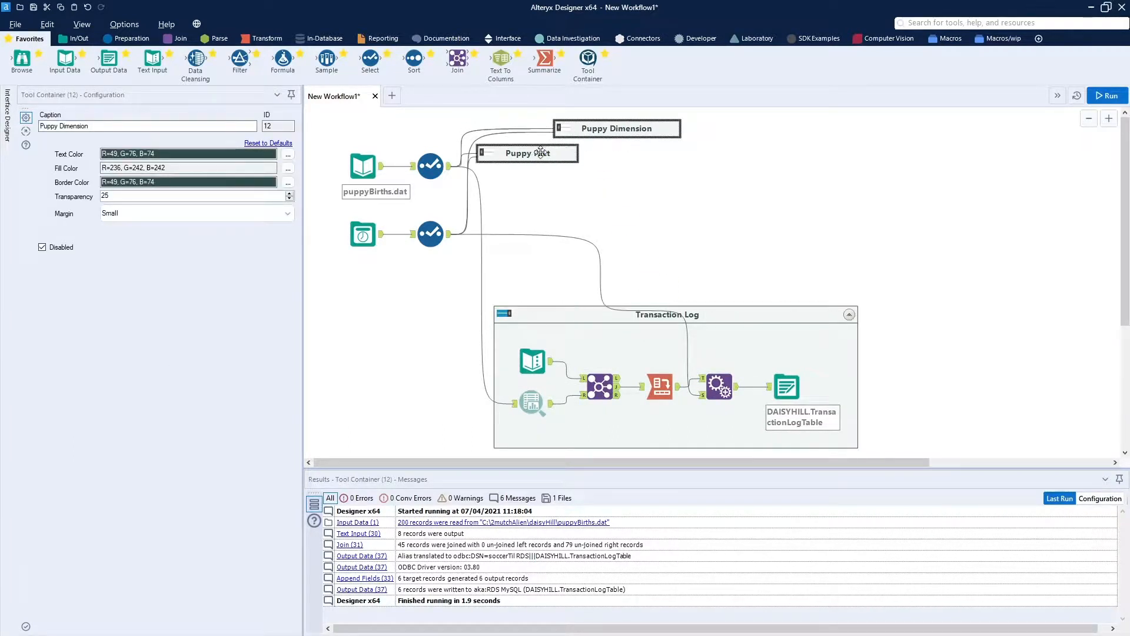
pyautogui.moveTo(545, 151); pyautogui.dragTo(629, 232)
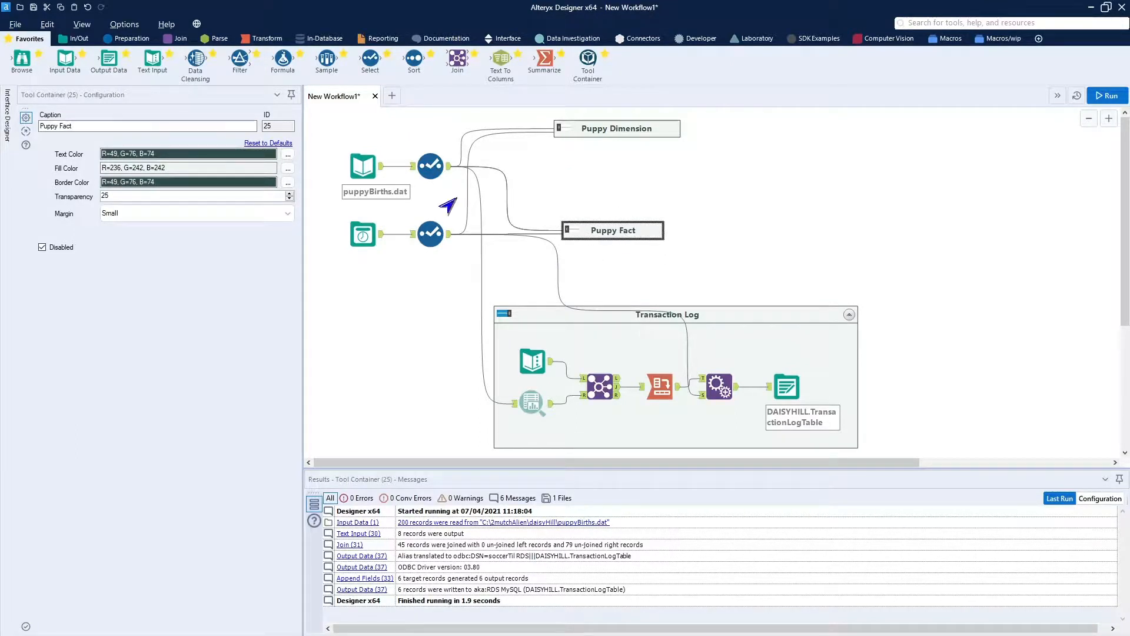
# Enable the Puppy Fact container and fit it between Puppy Dimension and Transaction Log, moving Transaction Log further down.
pyautogui.click(42, 247)
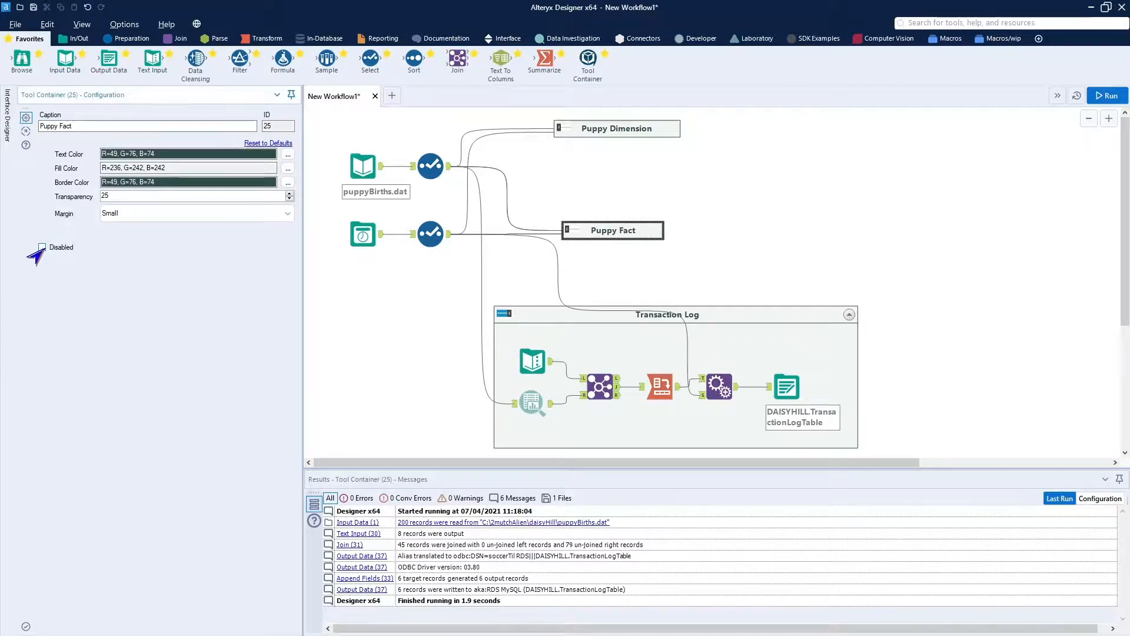
pyautogui.click(783, 251)
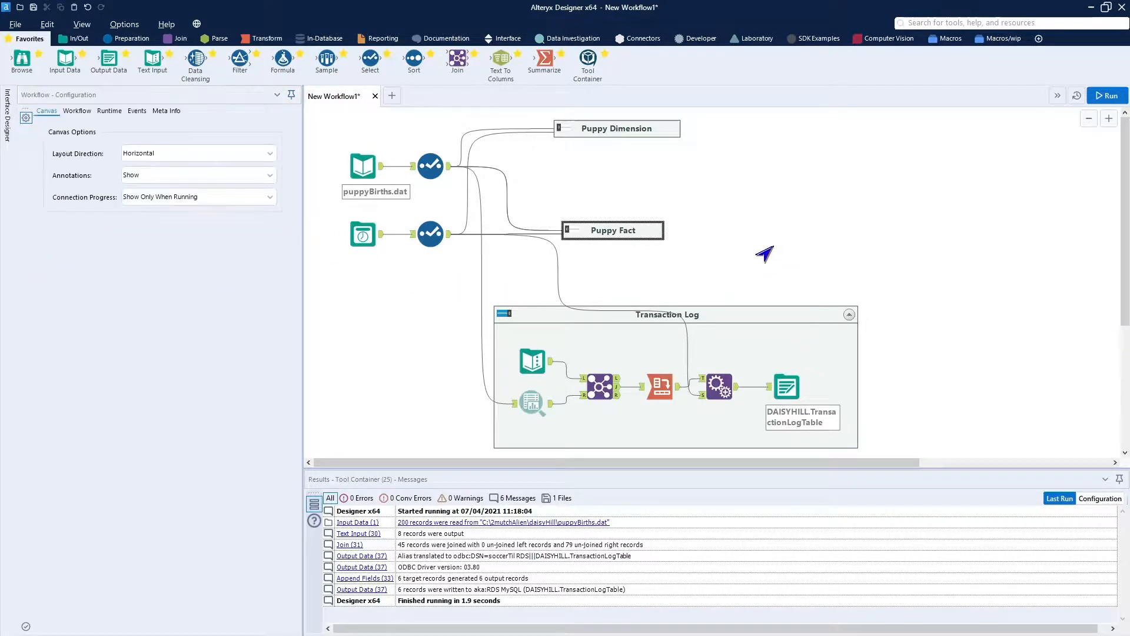
pyautogui.moveTo(676, 222); pyautogui.dragTo(667, 163)
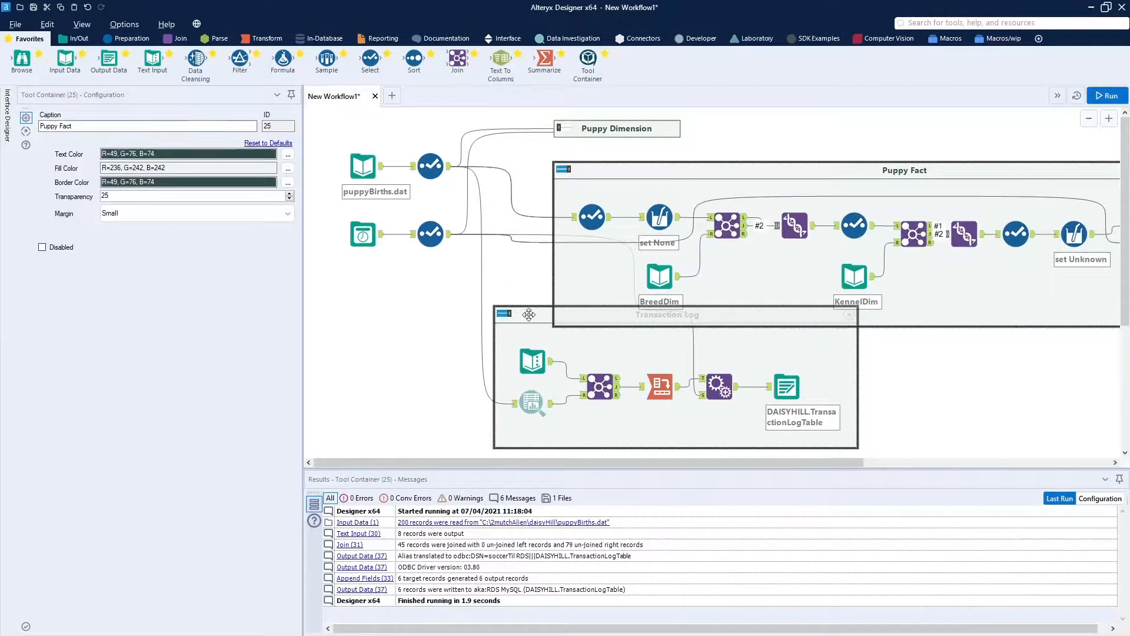
pyautogui.moveTo(524, 314); pyautogui.dragTo(586, 389)
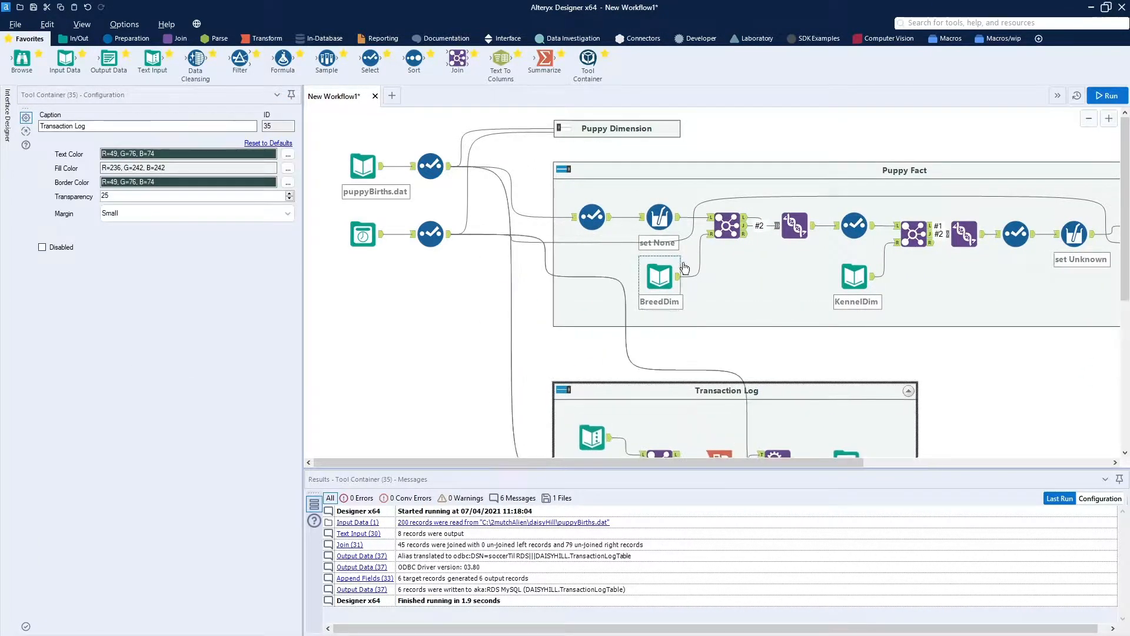
pyautogui.moveTo(725, 171); pyautogui.dragTo(721, 216)
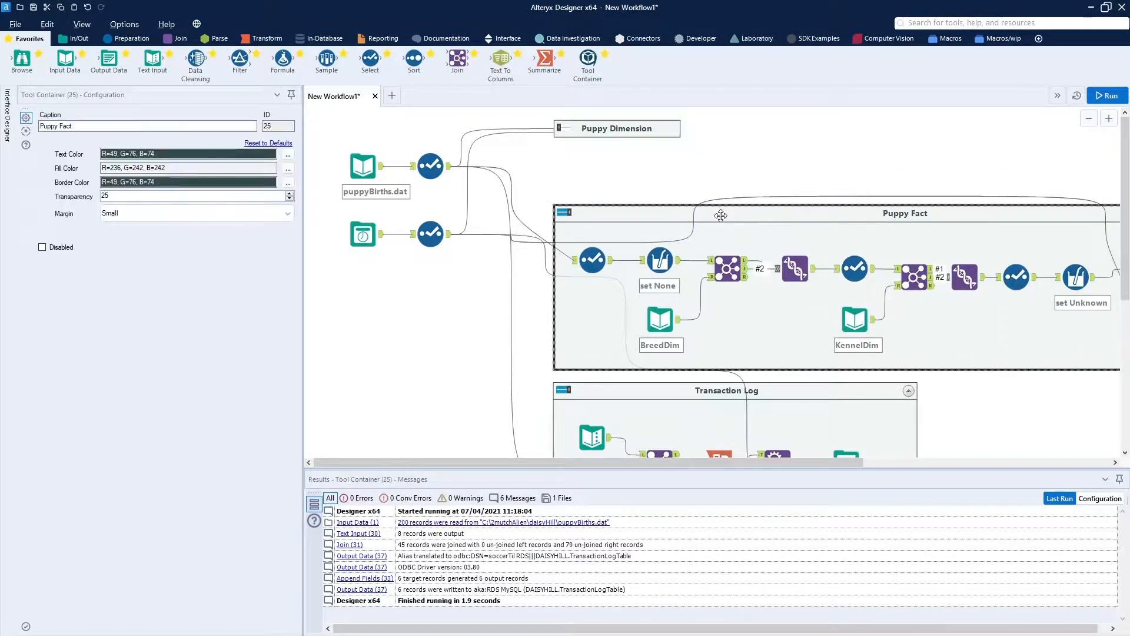
# Enable the Puppy Dimension container and align its left edge with Puppy Fact at the top of the canvas.
pyautogui.click(646, 133)
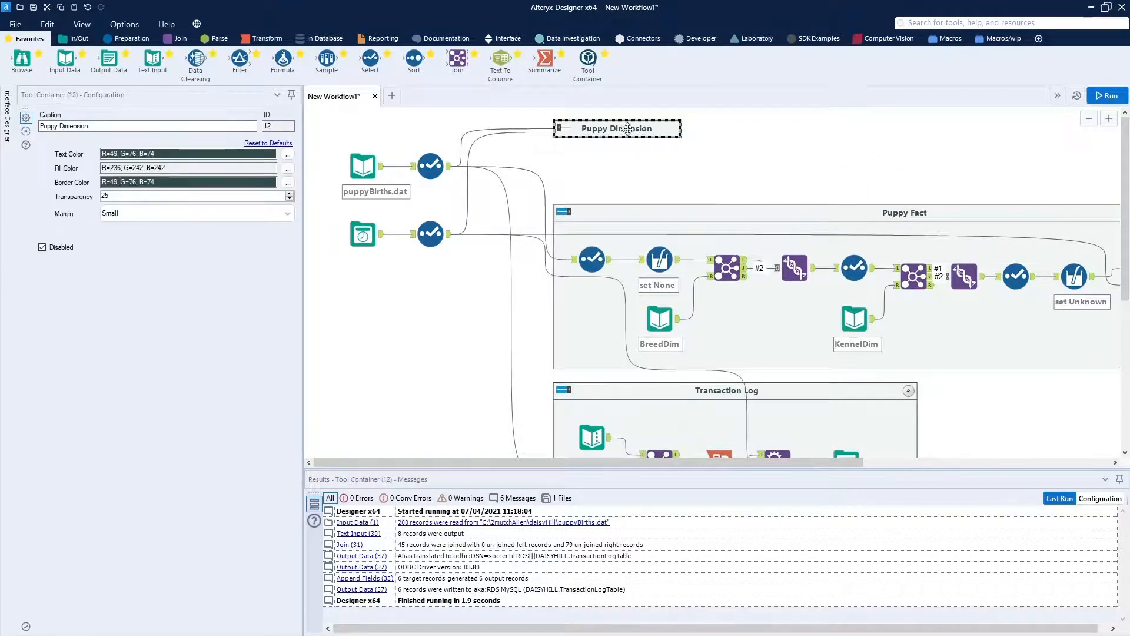
pyautogui.click(62, 249)
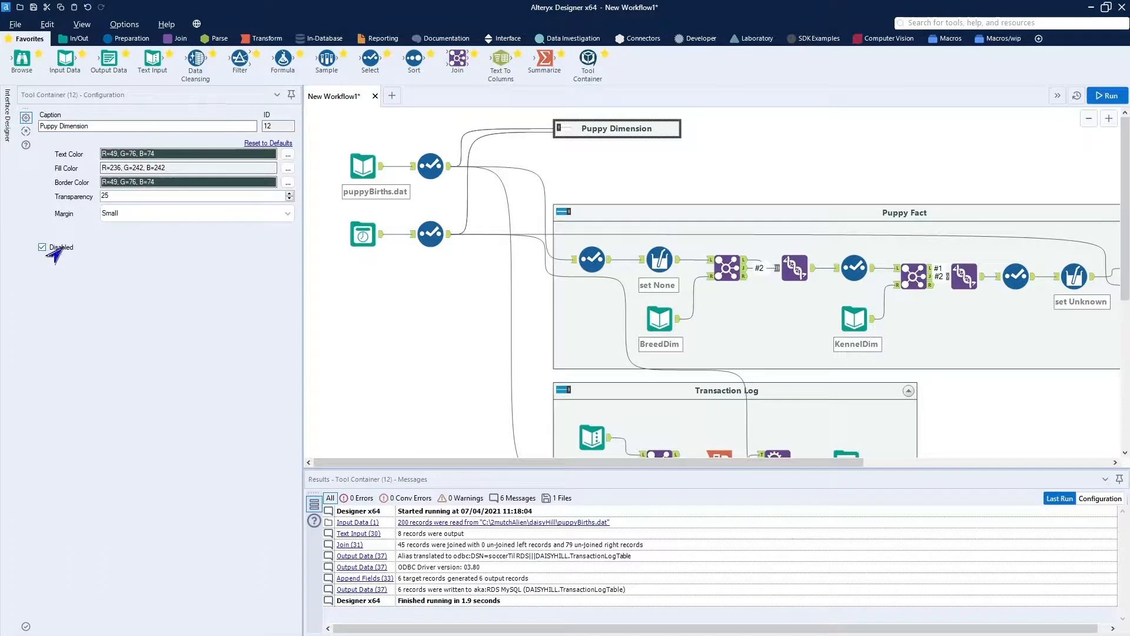
pyautogui.click(61, 248)
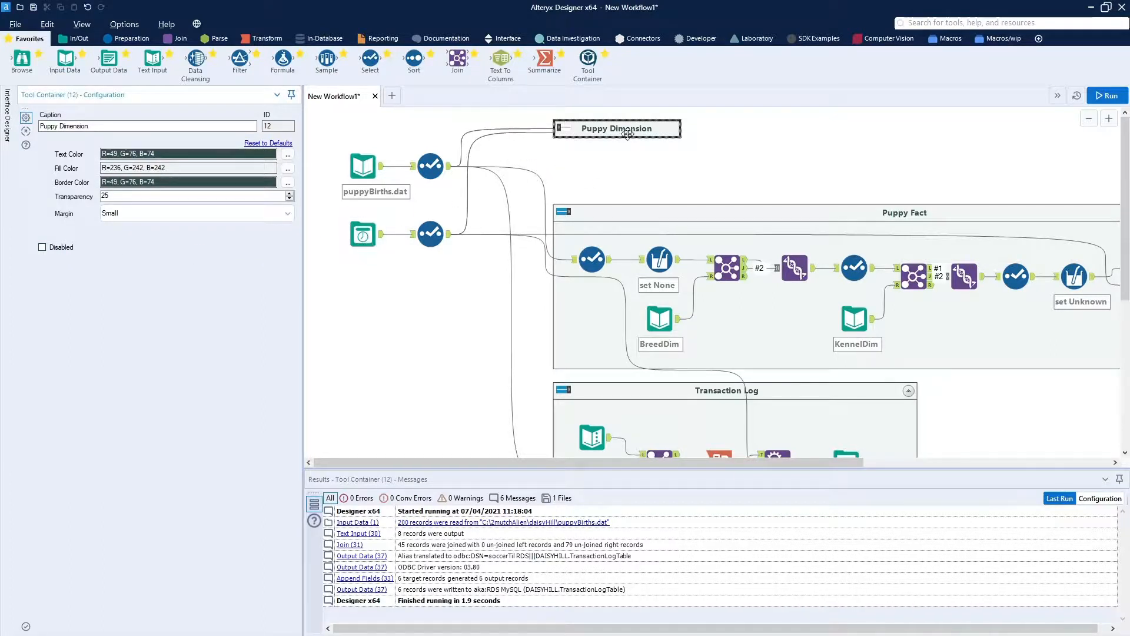
pyautogui.moveTo(629, 133); pyautogui.dragTo(688, 134)
pyautogui.click(763, 172)
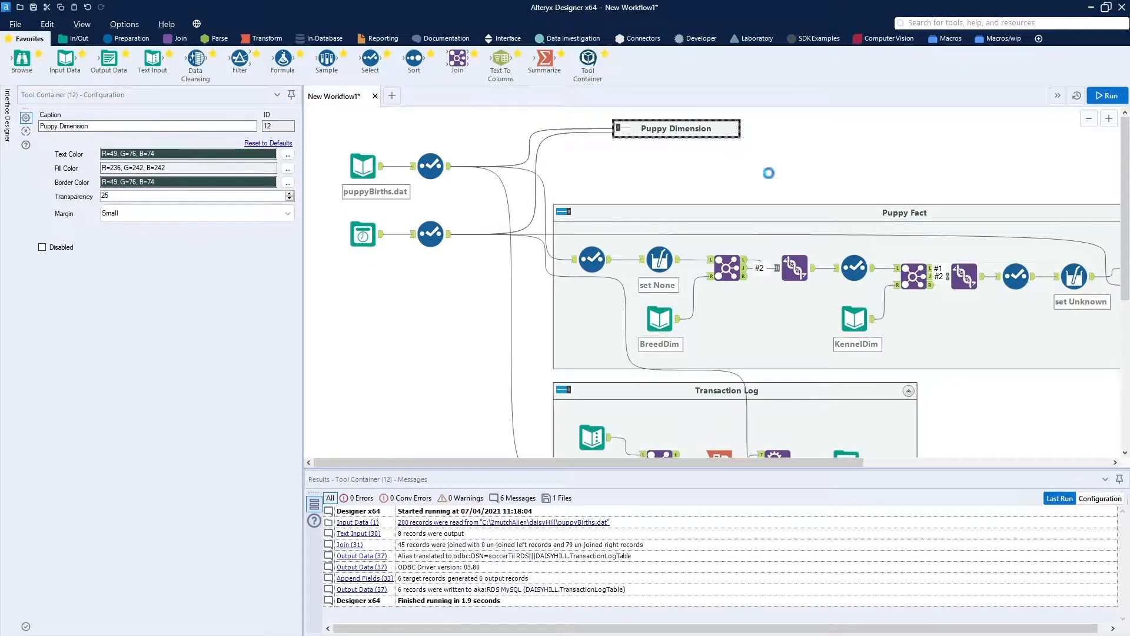
pyautogui.moveTo(664, 131); pyautogui.dragTo(594, 116)
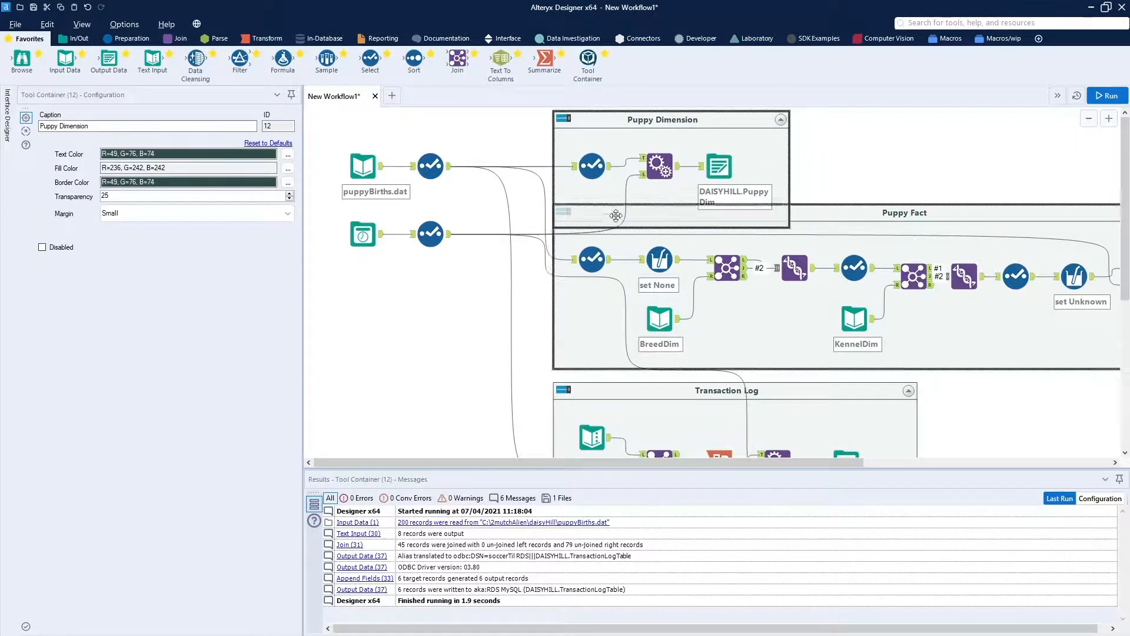
# Move the Transaction Log and Puppy Fact containers down to clear the overlap with Puppy Dimension.
pyautogui.moveTo(644, 398); pyautogui.dragTo(636, 433)
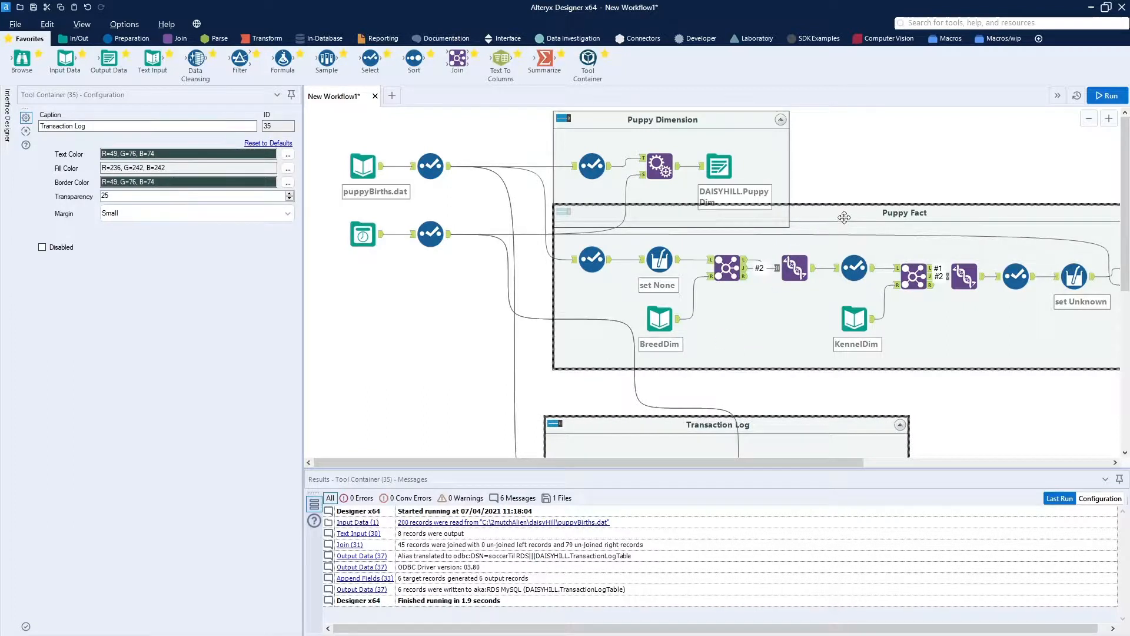
pyautogui.moveTo(844, 219); pyautogui.dragTo(841, 253)
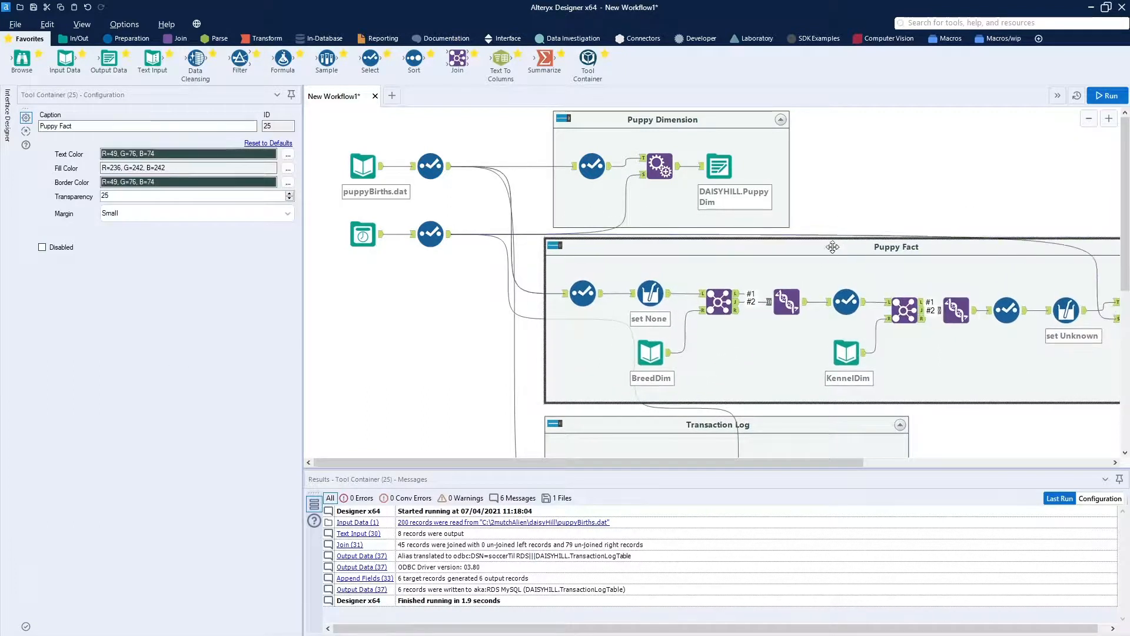
pyautogui.click(733, 120)
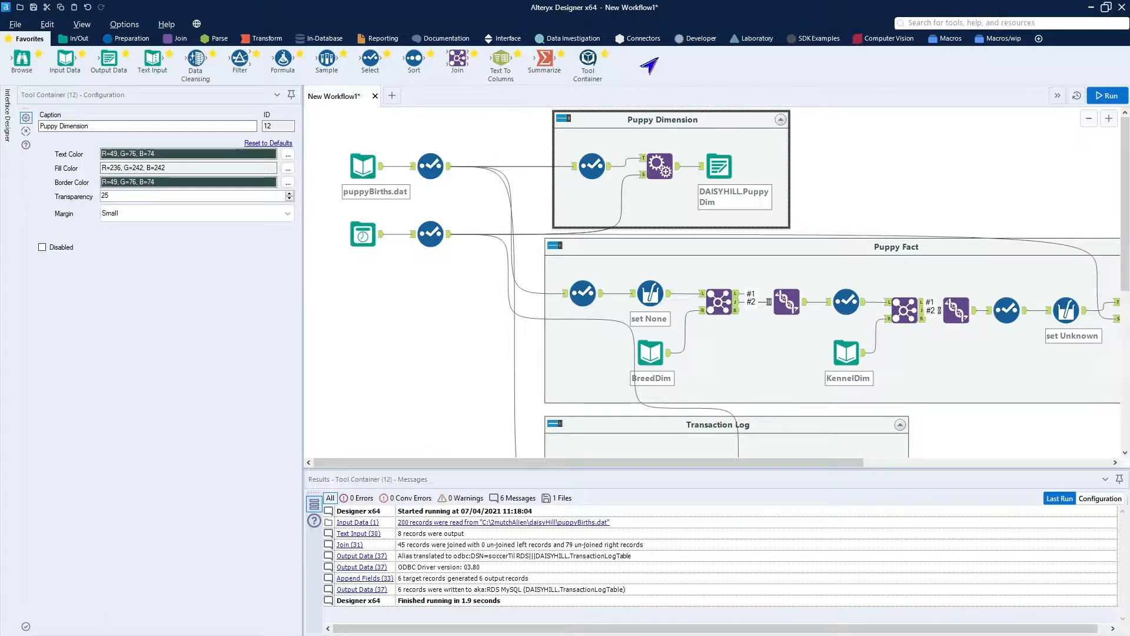
# Delete the puppyBirths.dat connection into Puppy Fact and insert a Block Until Done tool on its connection into Puppy Dimension.
pyautogui.click(696, 41)
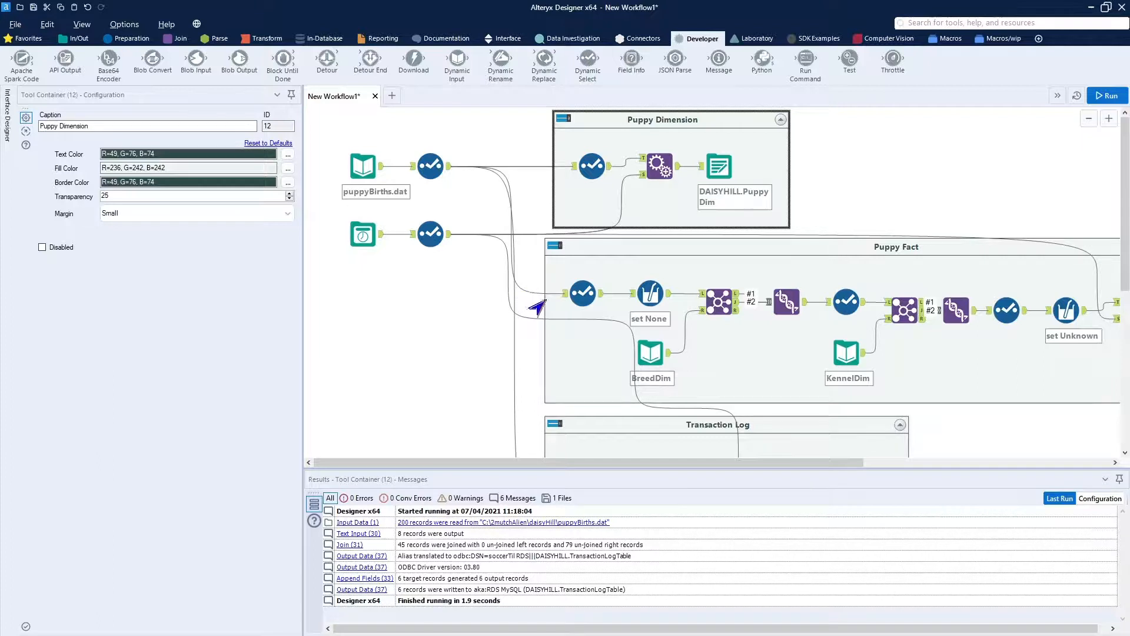
pyautogui.click(525, 296)
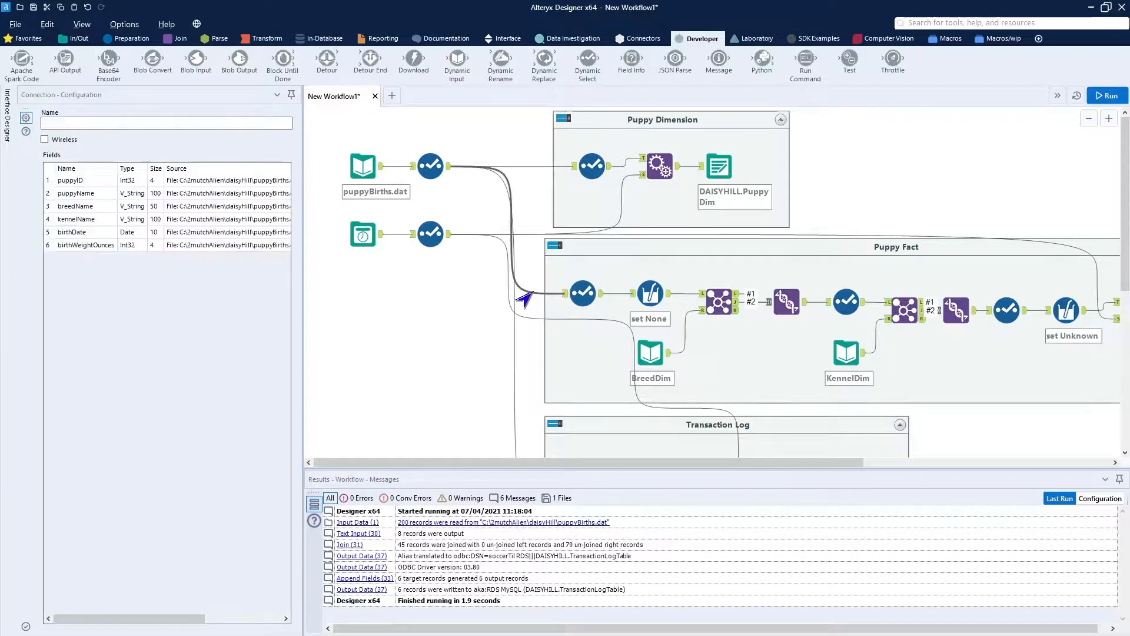
pyautogui.press('Delete')
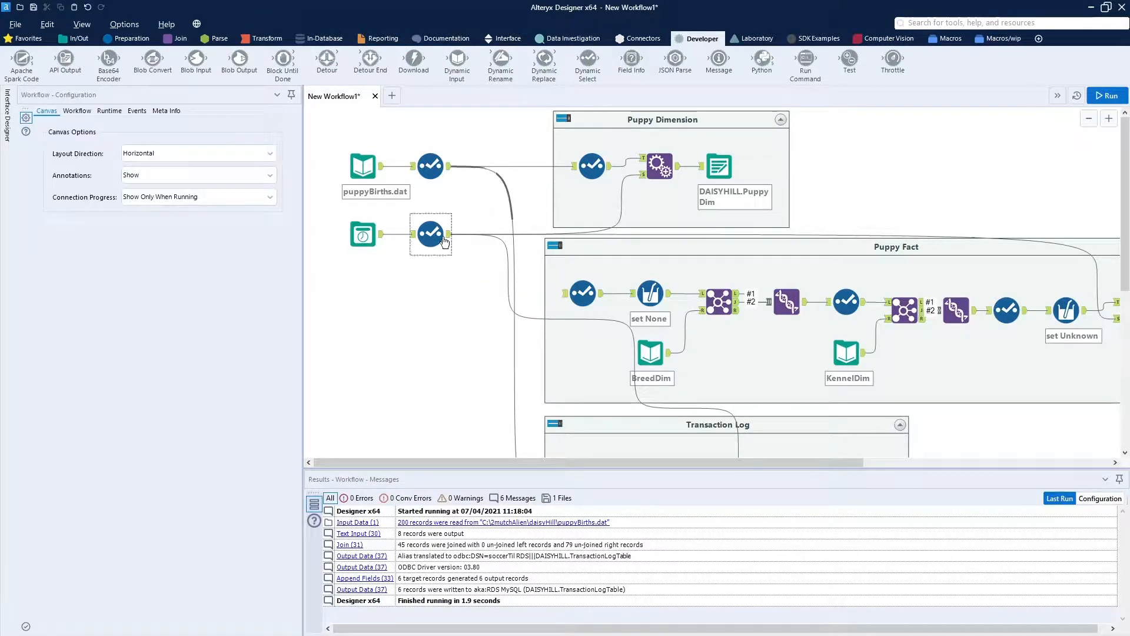
pyautogui.moveTo(276, 60); pyautogui.dragTo(526, 168)
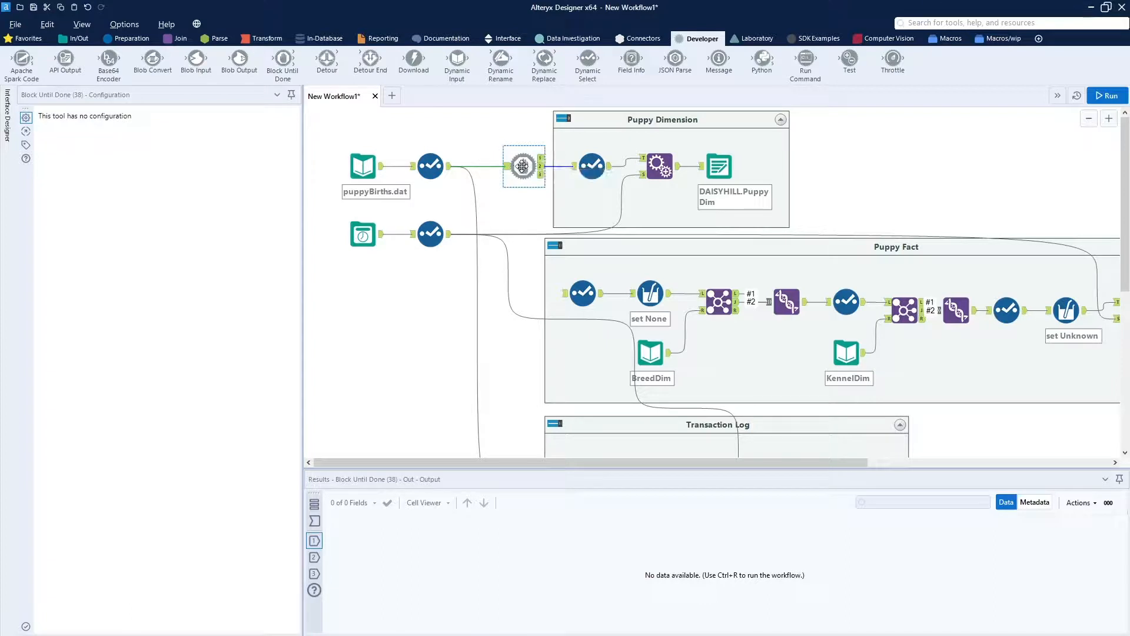
pyautogui.moveTo(522, 166); pyautogui.dragTo(516, 166)
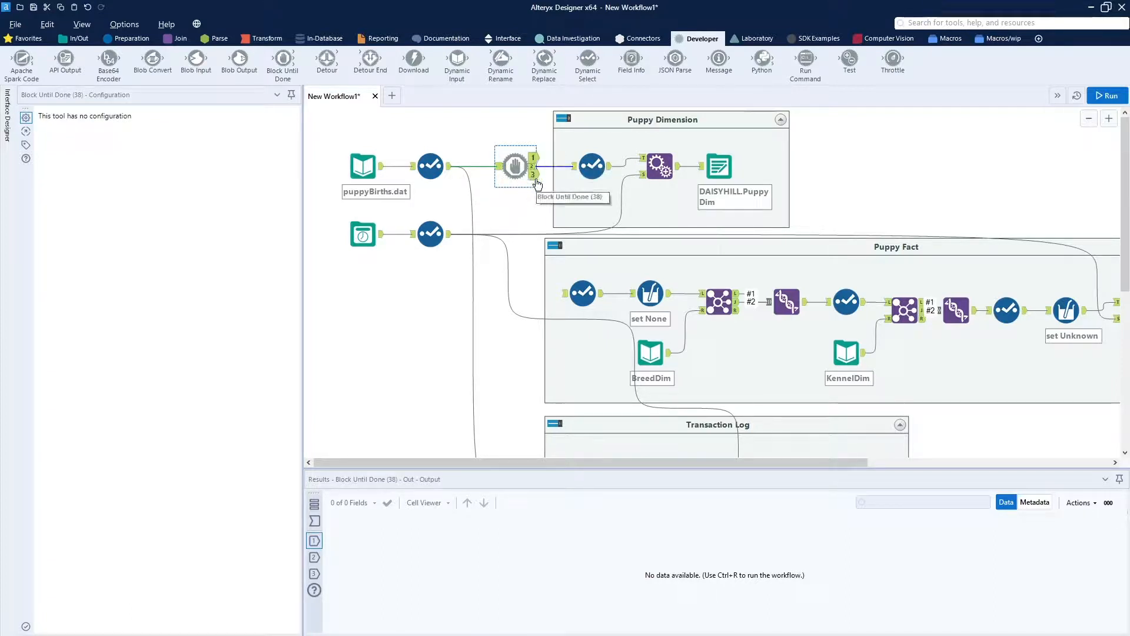
# Connect output 3 of Block Until Done to the first Select tool in Puppy Fact, and align that container's left edge with Puppy Dimension.
pyautogui.moveTo(537, 179); pyautogui.dragTo(559, 300)
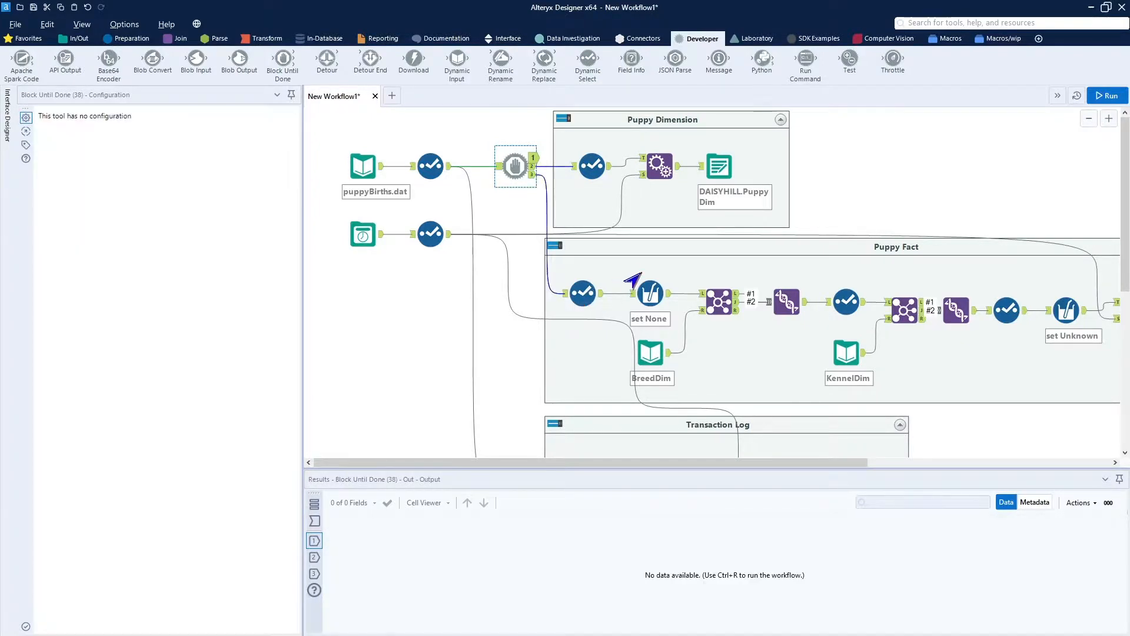
pyautogui.click(662, 254)
pyautogui.moveTo(651, 256); pyautogui.dragTo(677, 248)
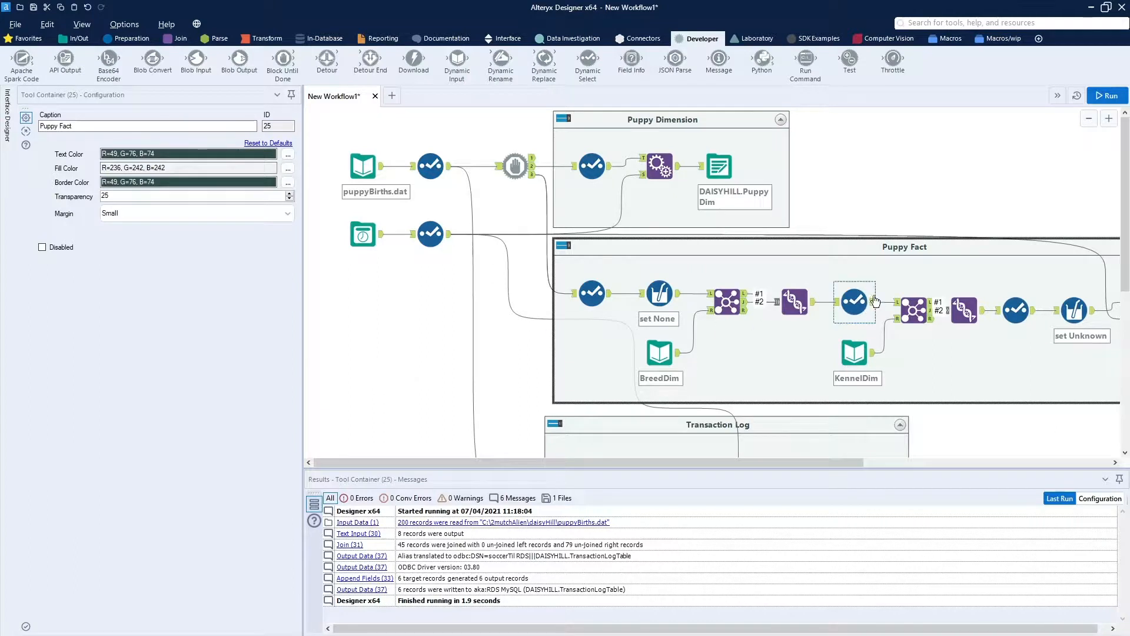
# Run the workflow and check the processing of the Puppy Dimension, Puppy Fact and Transaction Log containers across the canvas.
pyautogui.click(1106, 98)
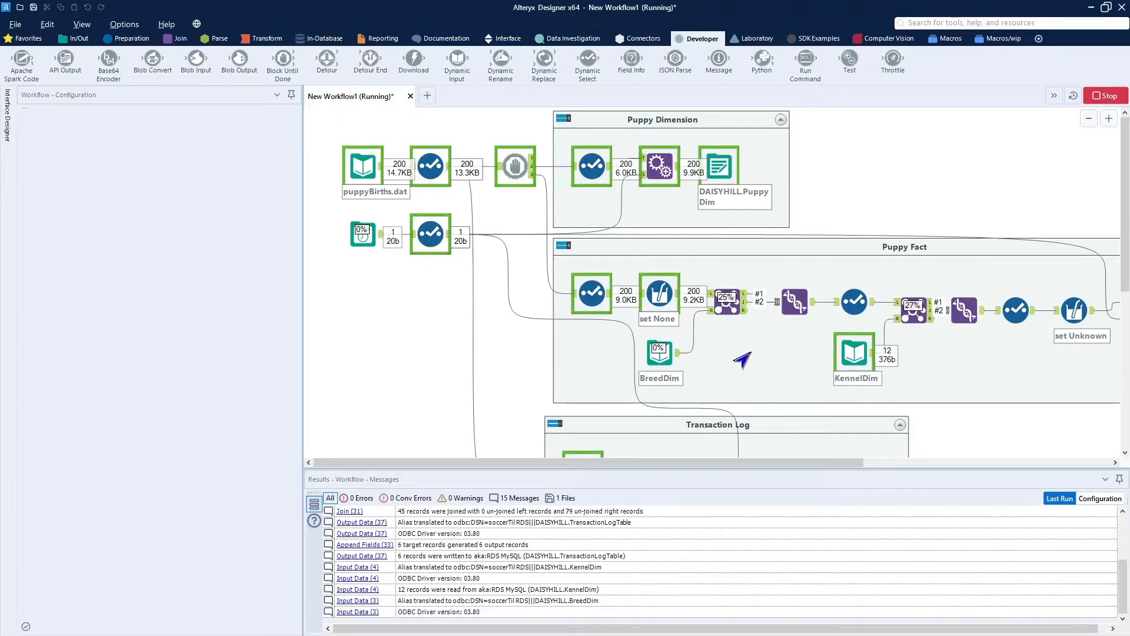
pyautogui.scroll(-1, 392, 371)
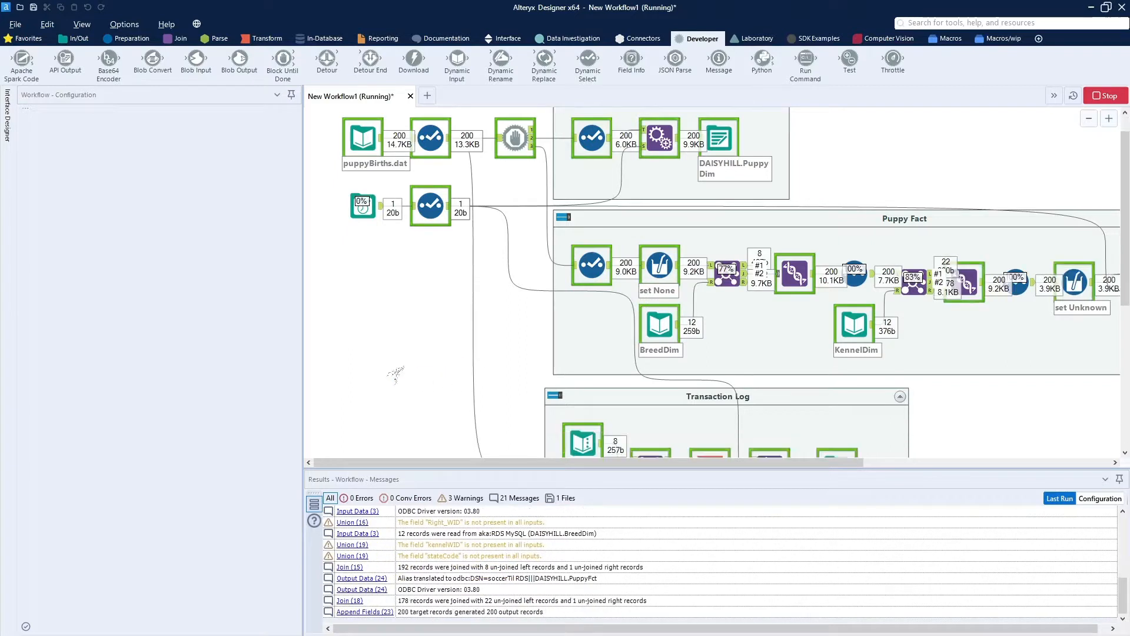
pyautogui.scroll(-1, 396, 374)
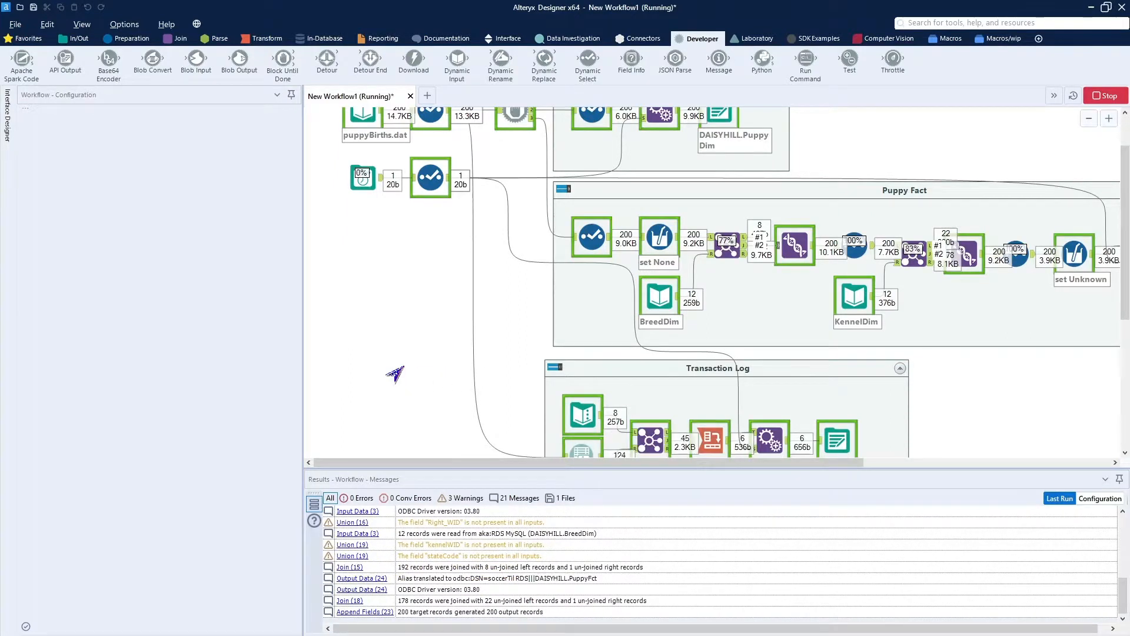
pyautogui.scroll(1, 395, 373)
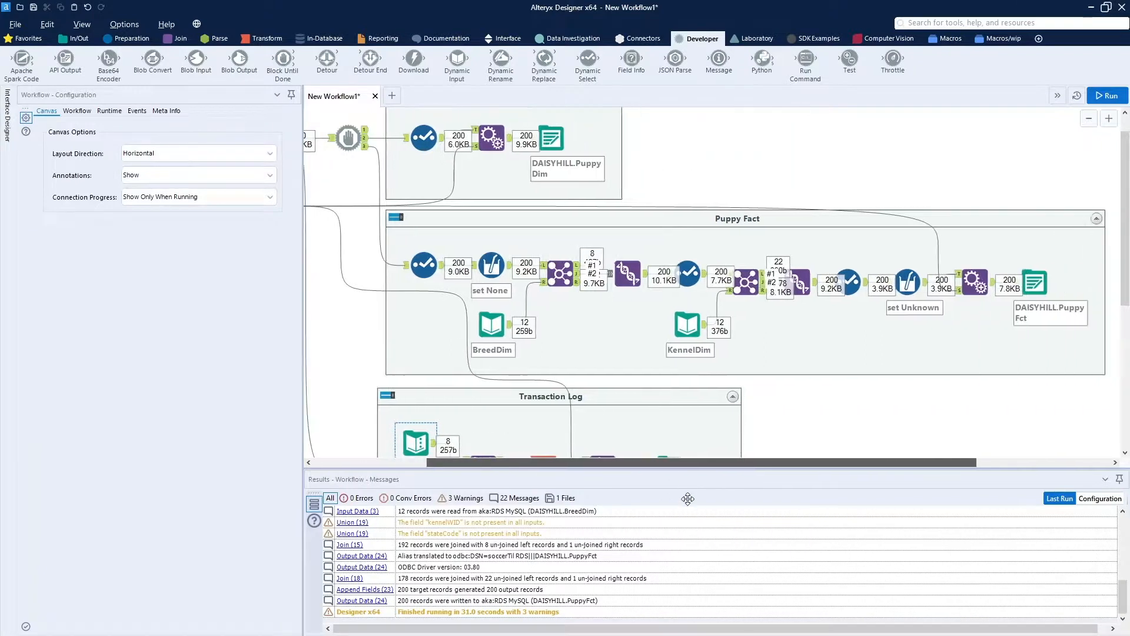
pyautogui.moveTo(574, 464); pyautogui.dragTo(679, 464)
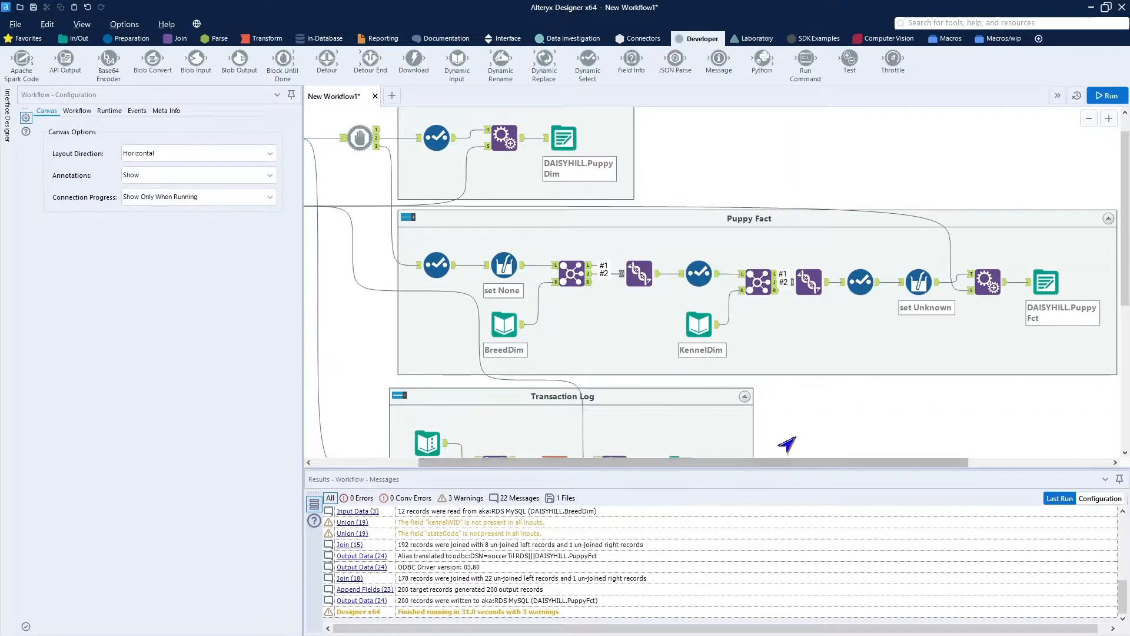